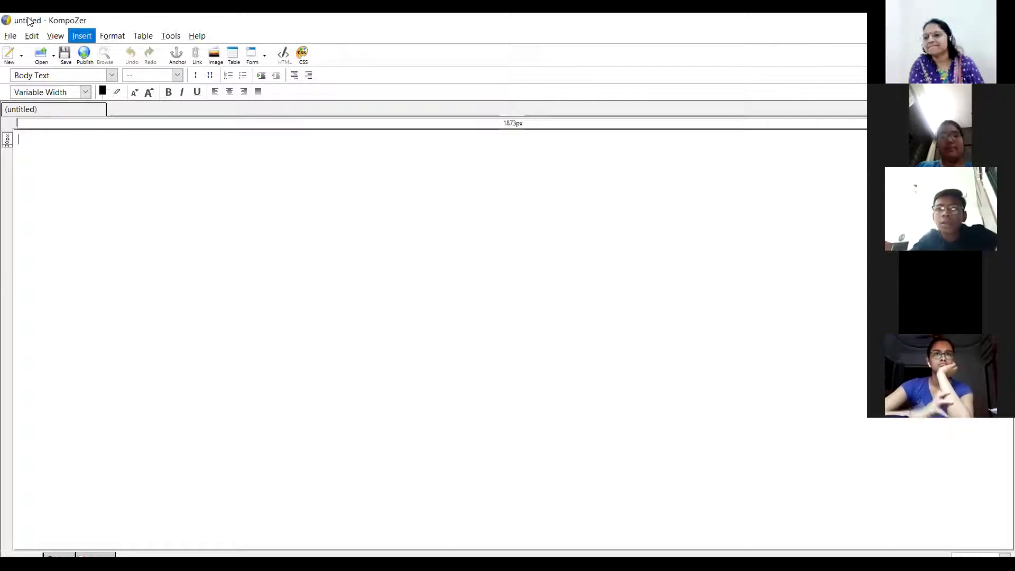
# Save the blank page as an HTML file named Welcome in Documents, with the page title Welcome.
pyautogui.click(11, 38)
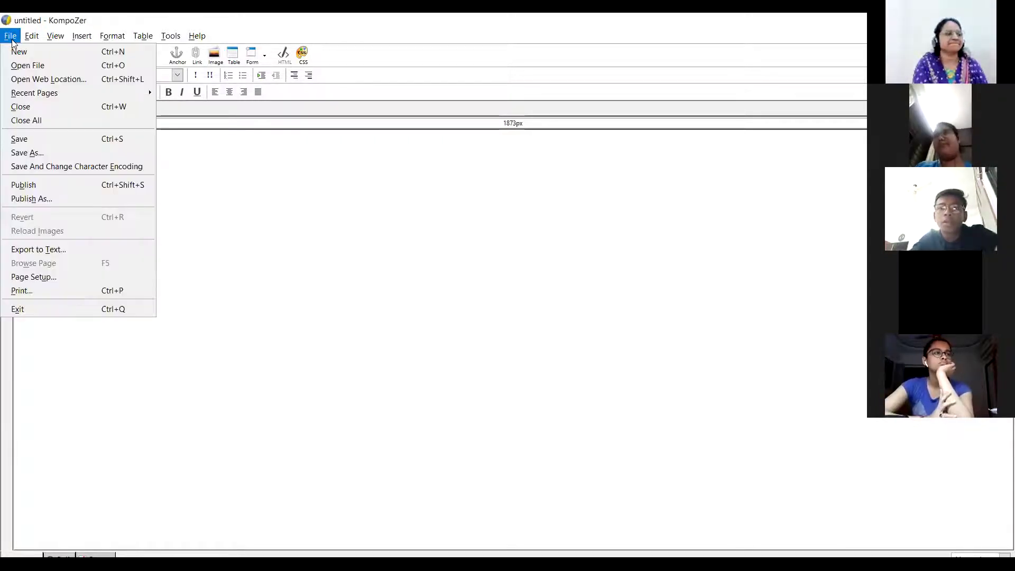
pyautogui.click(26, 153)
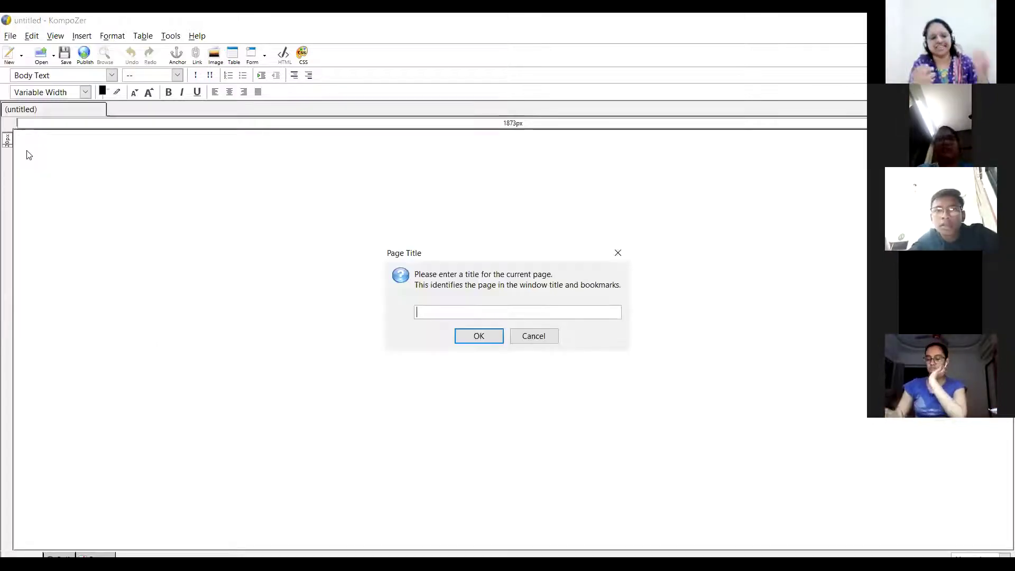
pyautogui.write('Welcome')
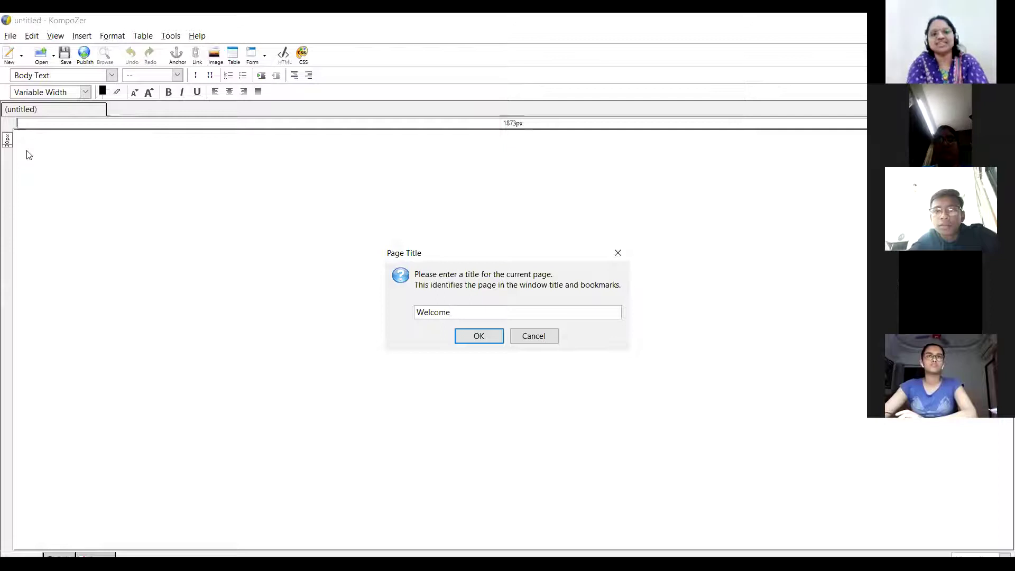
pyautogui.press('Return')
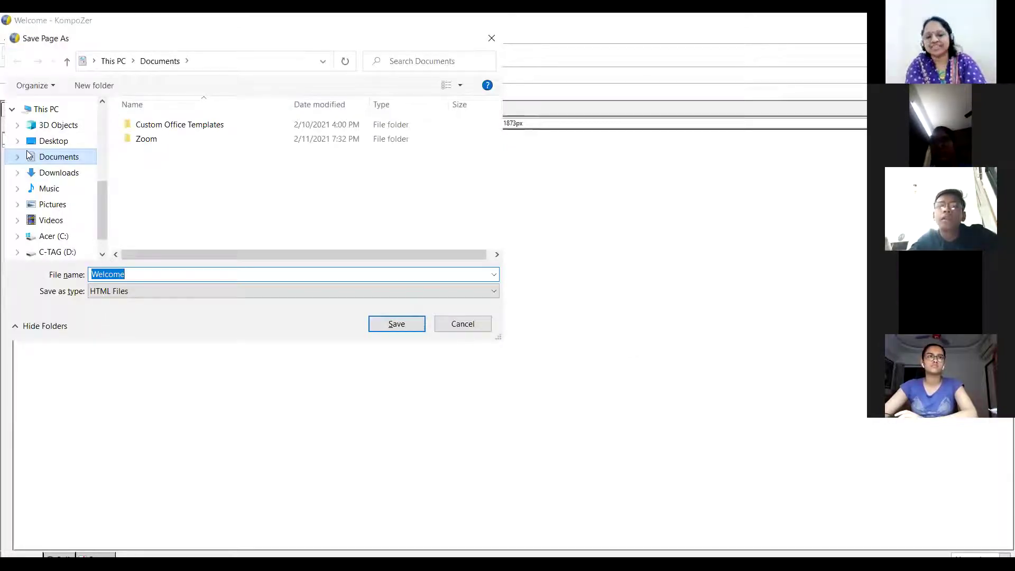
pyautogui.press('Return')
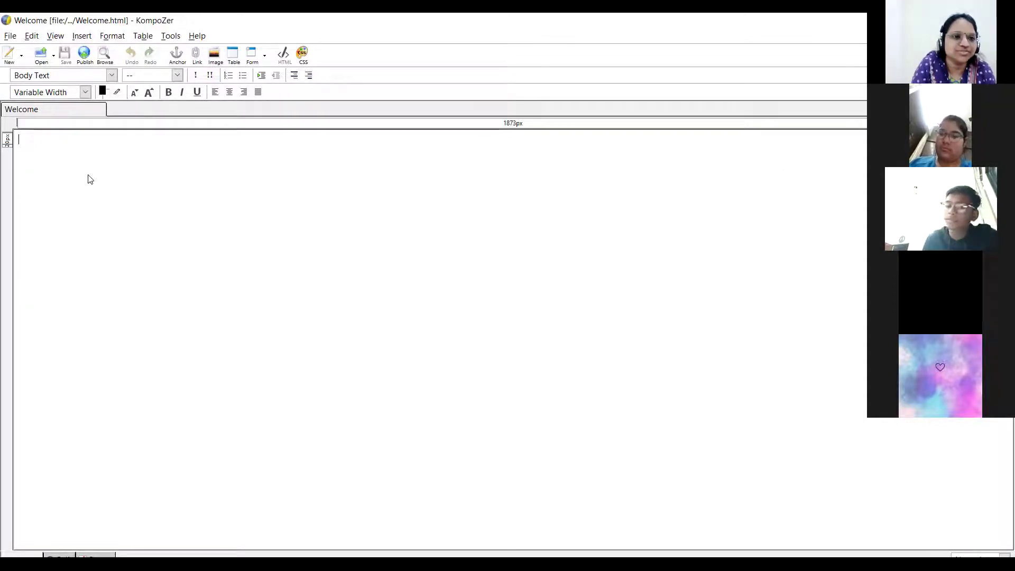
pyautogui.click(82, 36)
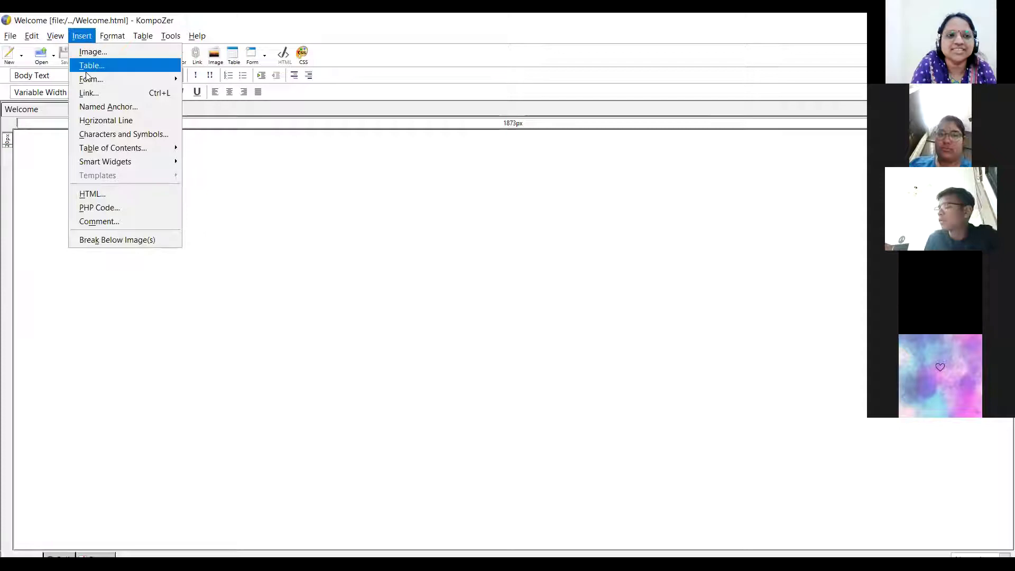
pyautogui.moveTo(95, 79)
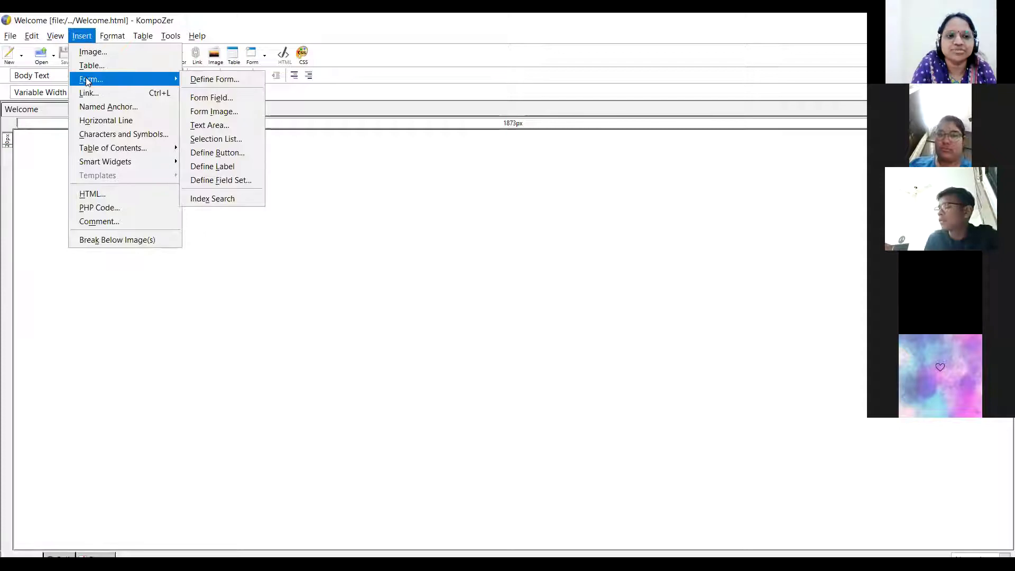
pyautogui.click(200, 79)
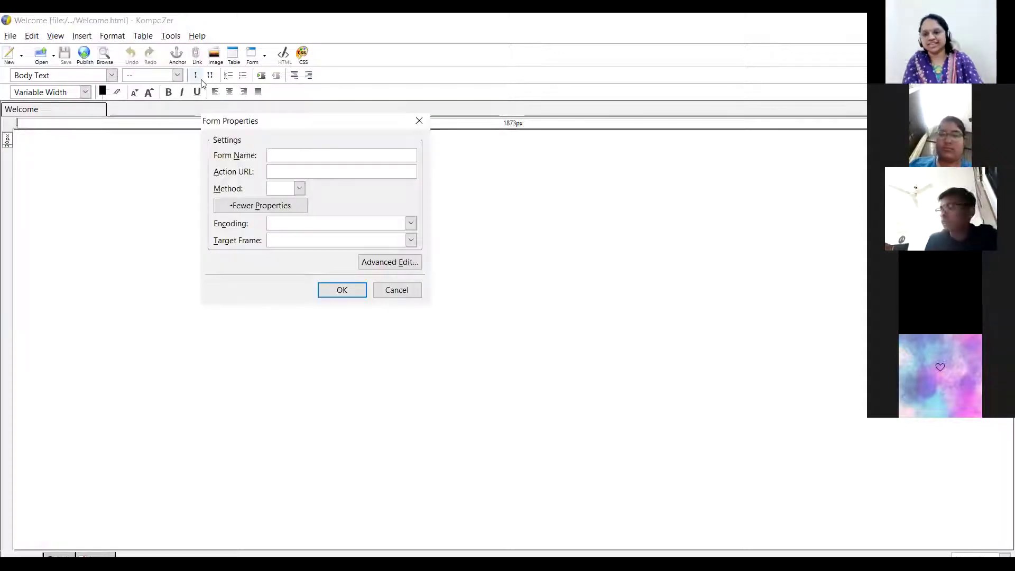
pyautogui.write('For')
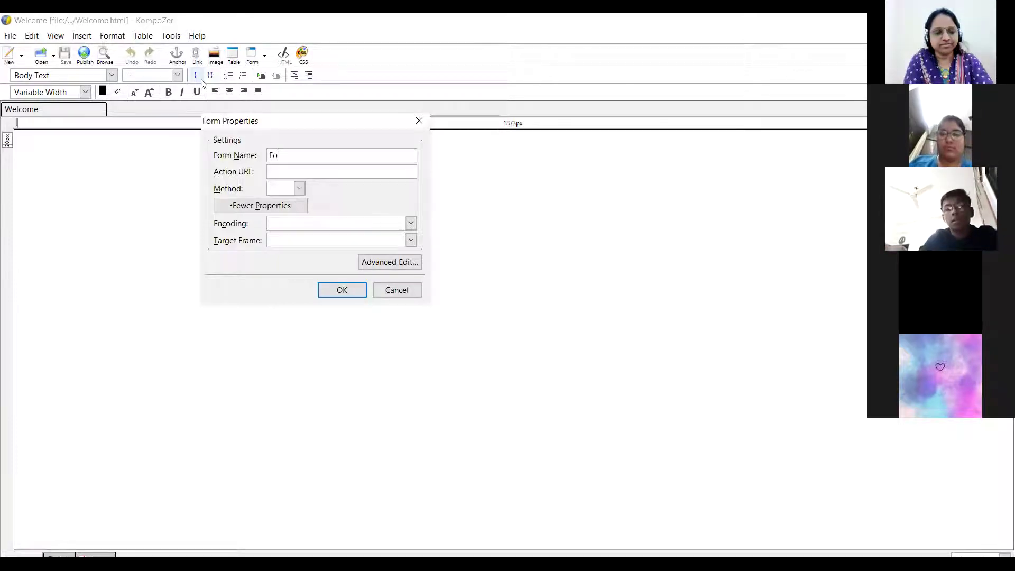
pyautogui.press('BackSpace')
pyautogui.press('BackSpace')
pyautogui.press('BackSpace')
pyautogui.write('MyFor')
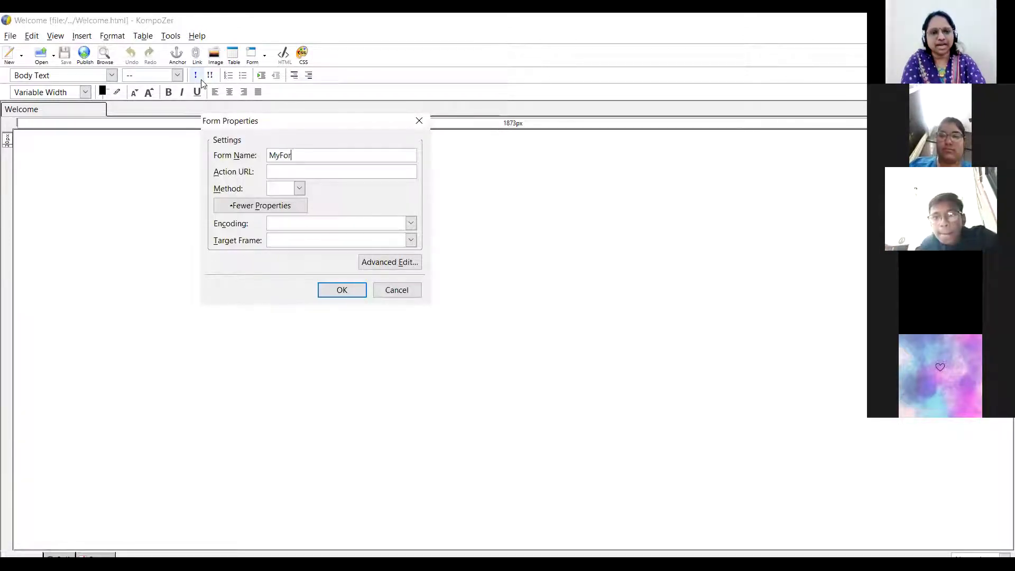
pyautogui.write('m')
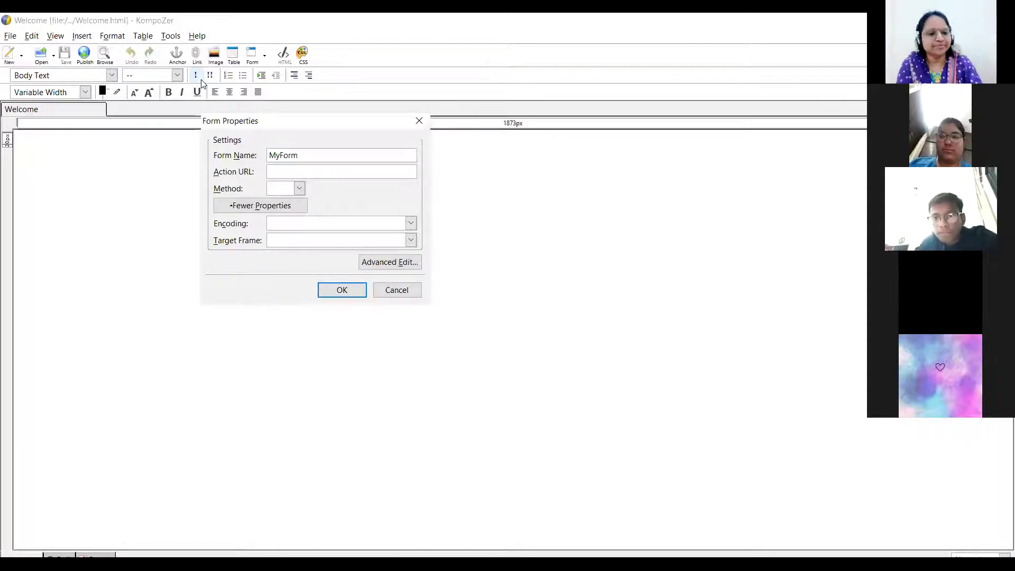
pyautogui.write('www.')
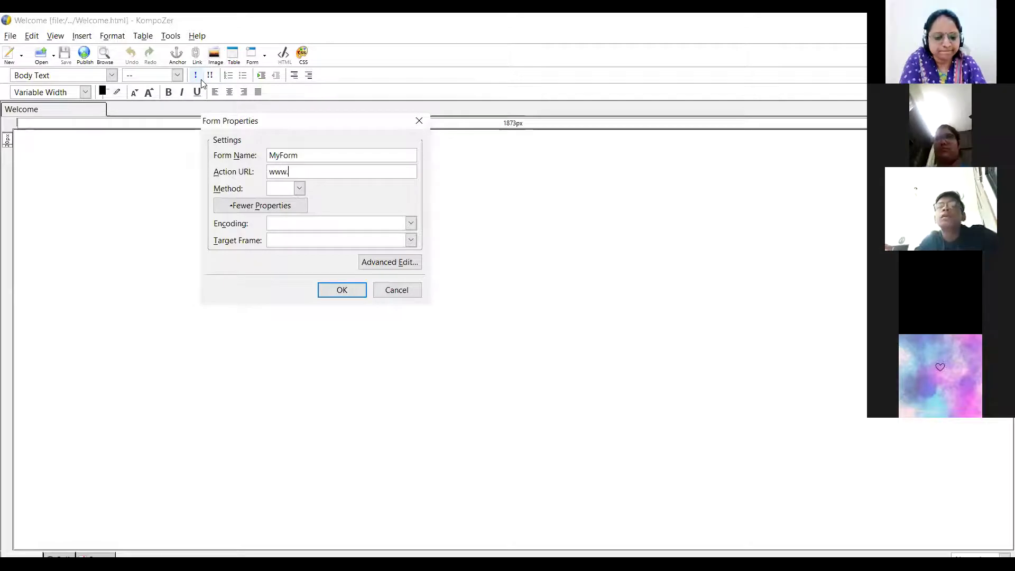
pyautogui.write('yahoo.com')
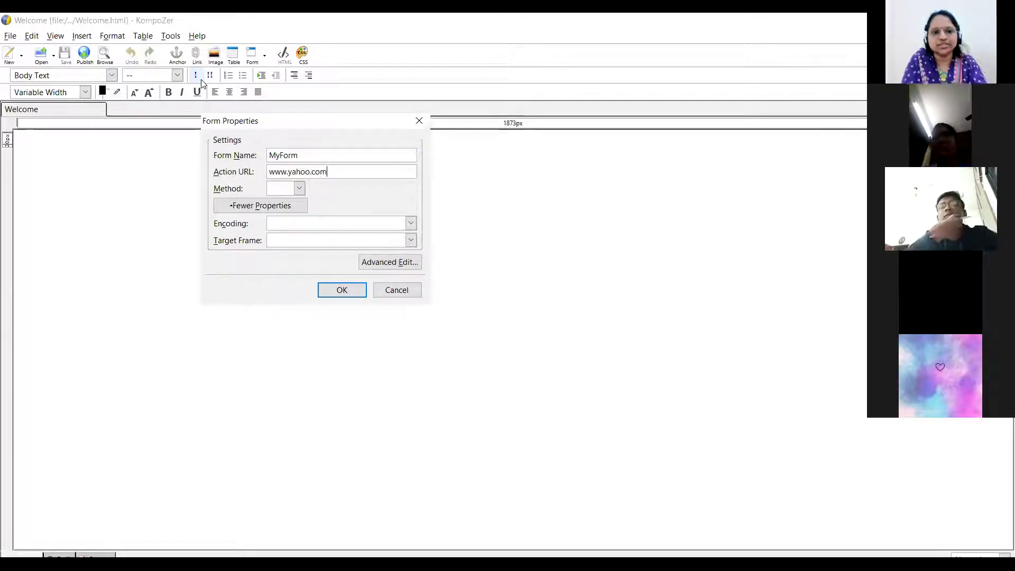
pyautogui.click(356, 295)
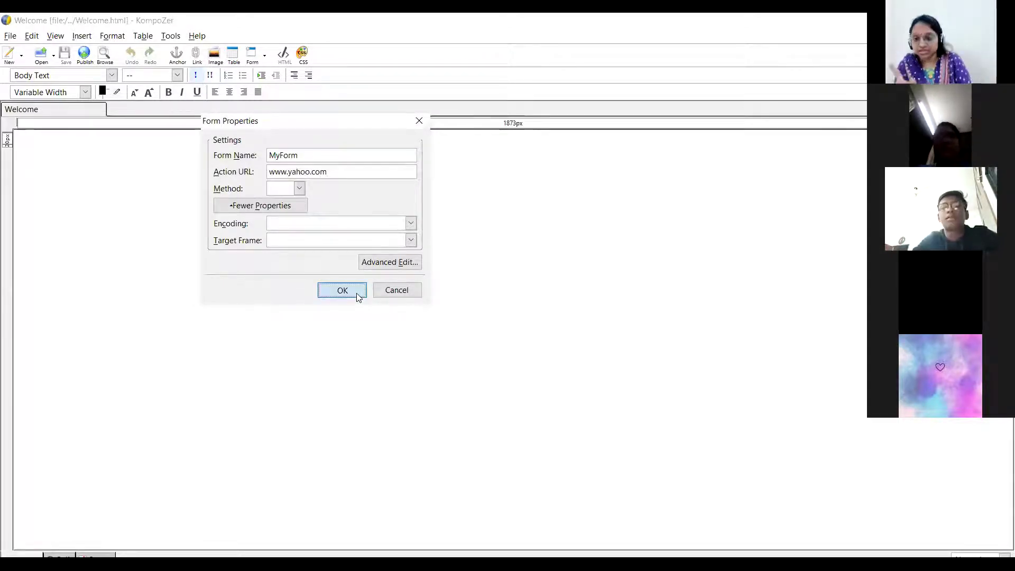
pyautogui.click(357, 297)
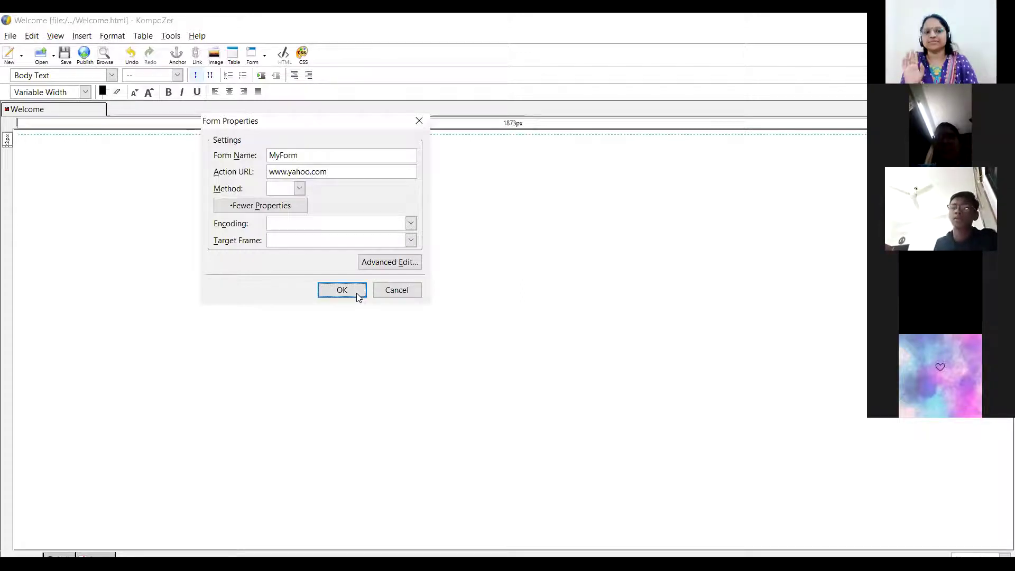
pyautogui.click(358, 295)
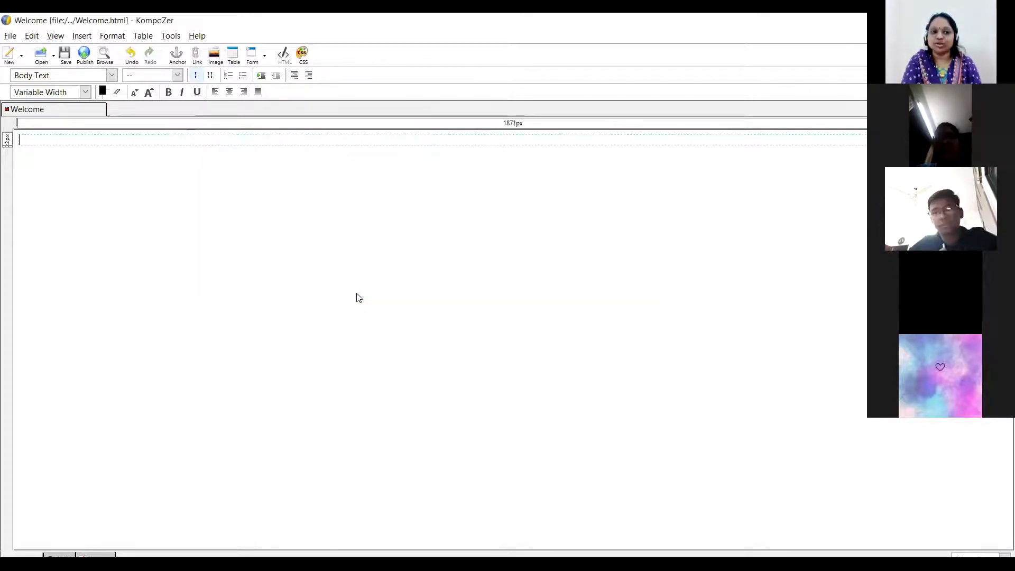
# Add about 35 blank lines inside the form to enlarge its area.
pyautogui.press('Return')
pyautogui.press('Return')
pyautogui.press('Return')
pyautogui.press('Return')
pyautogui.press('Return')
pyautogui.press('Return')
pyautogui.press('Return')
pyautogui.press('Return')
pyautogui.press('Return')
pyautogui.press('Return')
pyautogui.press('Return')
pyautogui.press('Return')
pyautogui.press('Return')
pyautogui.press('Return')
pyautogui.press('Return')
pyautogui.press('Return')
pyautogui.press('Return')
pyautogui.press('Return')
pyautogui.press('Return')
pyautogui.press('Return')
pyautogui.press('Return')
pyautogui.press('Return')
pyautogui.press('Return')
pyautogui.press('Return')
pyautogui.press('Return')
pyautogui.press('Return')
pyautogui.press('Return')
pyautogui.press('Return')
pyautogui.press('Return')
pyautogui.press('Return')
pyautogui.press('Return')
pyautogui.press('Return')
pyautogui.press('Return')
pyautogui.press('Return')
pyautogui.press('Return')
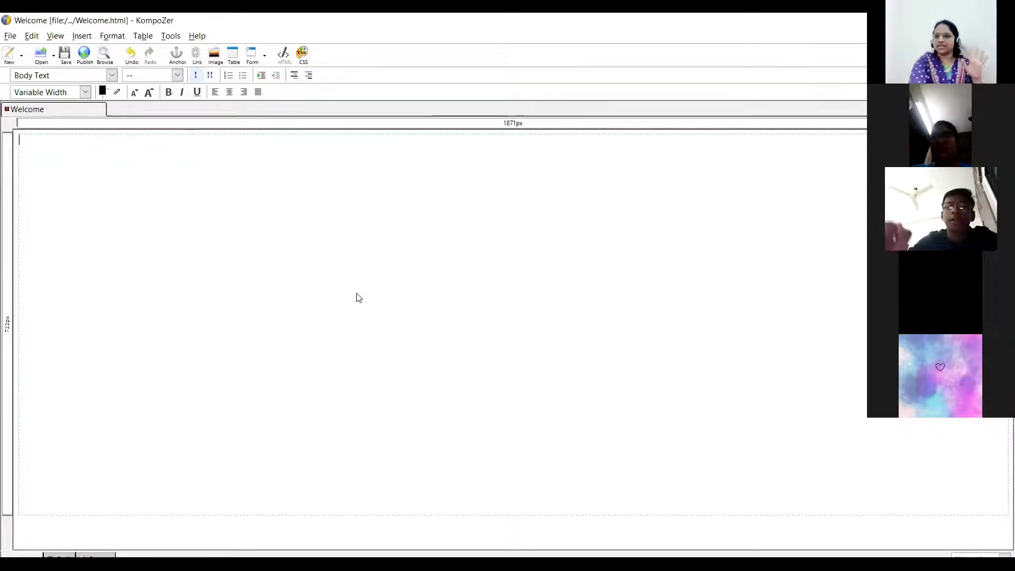
# Enter "Online Admission Form" on the form's first line and format it as a large bold heading.
pyautogui.write('Online A')
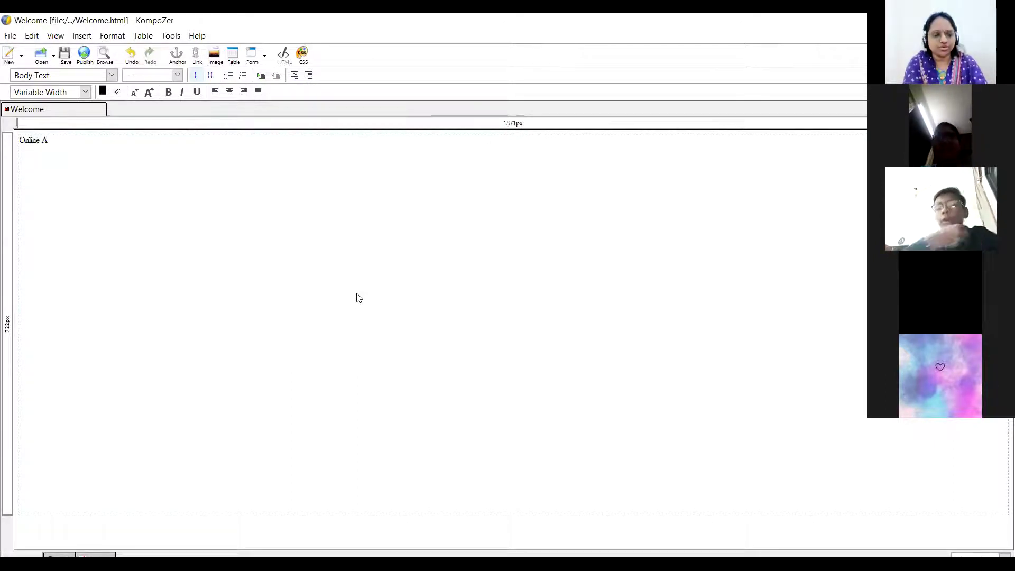
pyautogui.write('dmission Form')
pyautogui.press('Return')
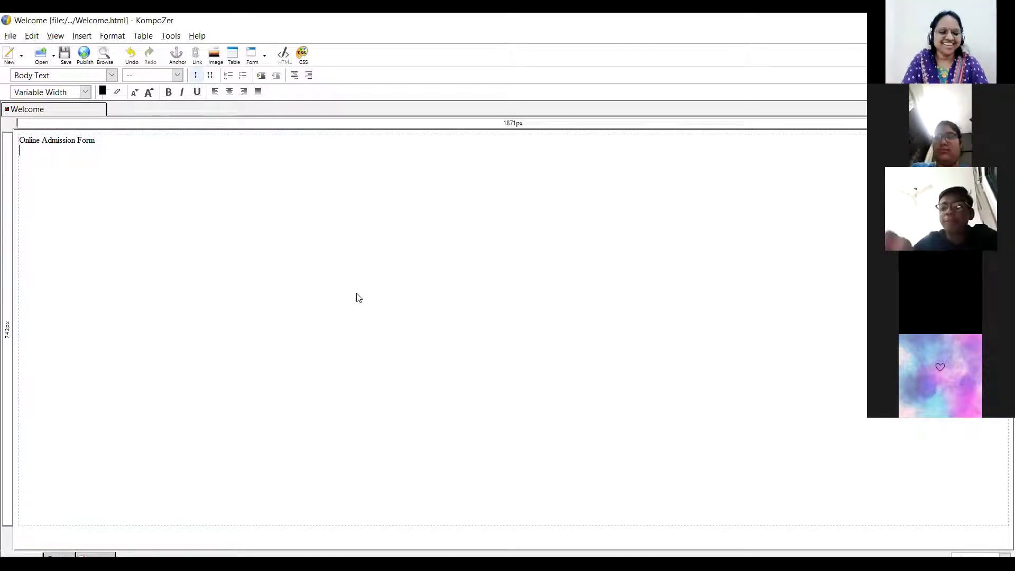
pyautogui.hotkey('ctrl', 'a')
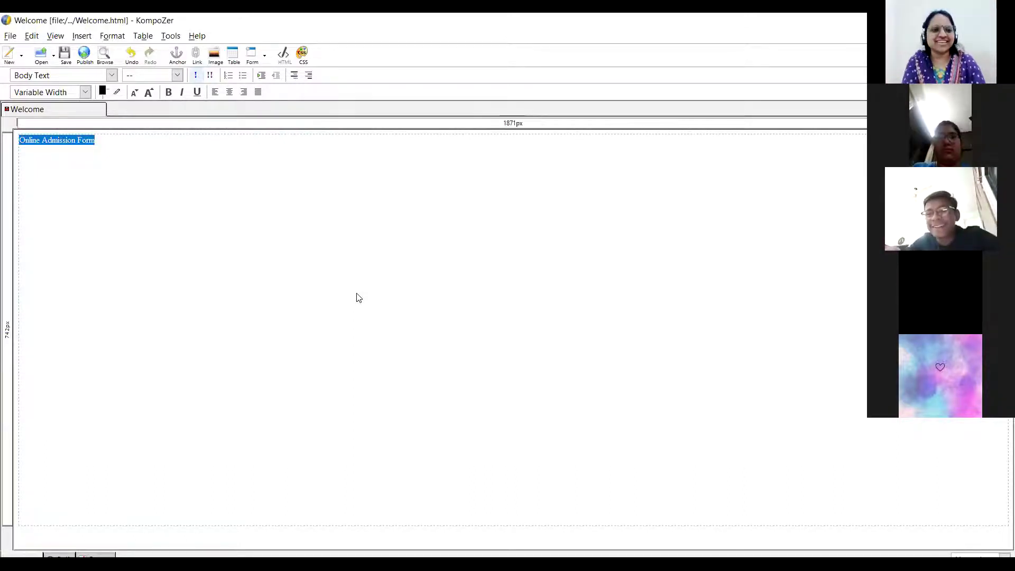
pyautogui.click(73, 113)
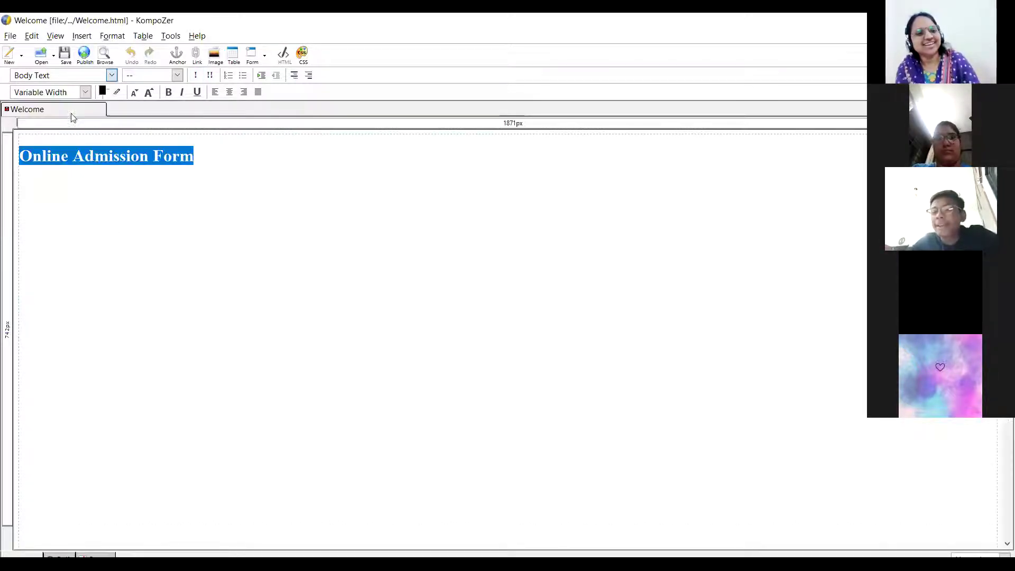
pyautogui.click(45, 196)
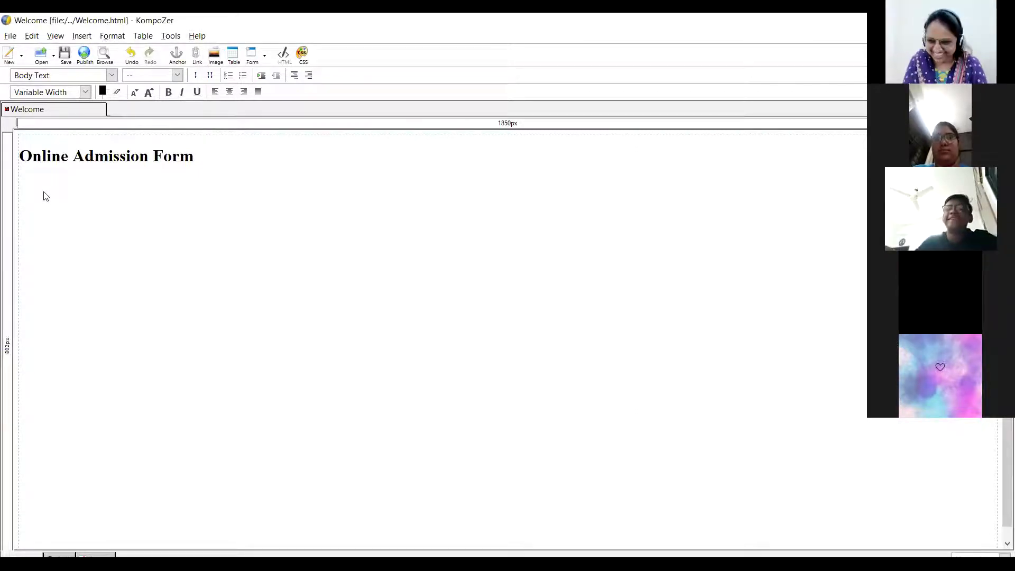
# Insert a table with 4 rows and 2 columns below the form's heading.
pyautogui.click(72, 35)
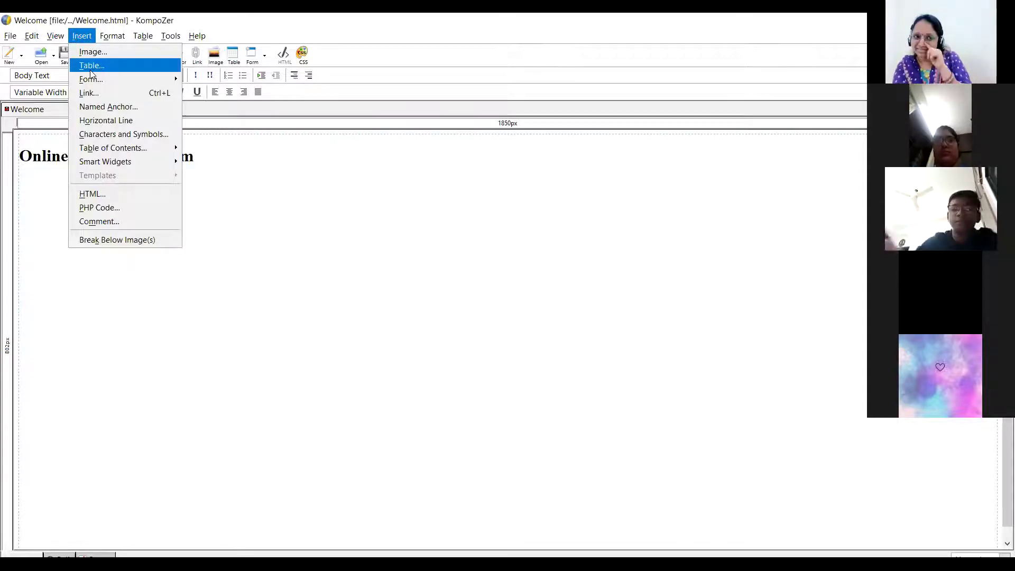
pyautogui.press('Escape')
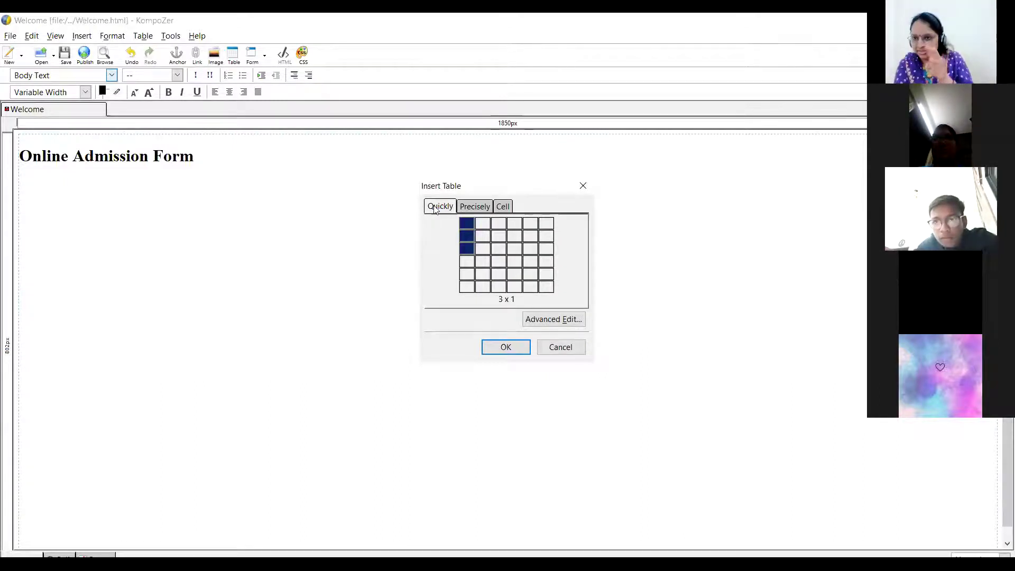
pyautogui.click(483, 208)
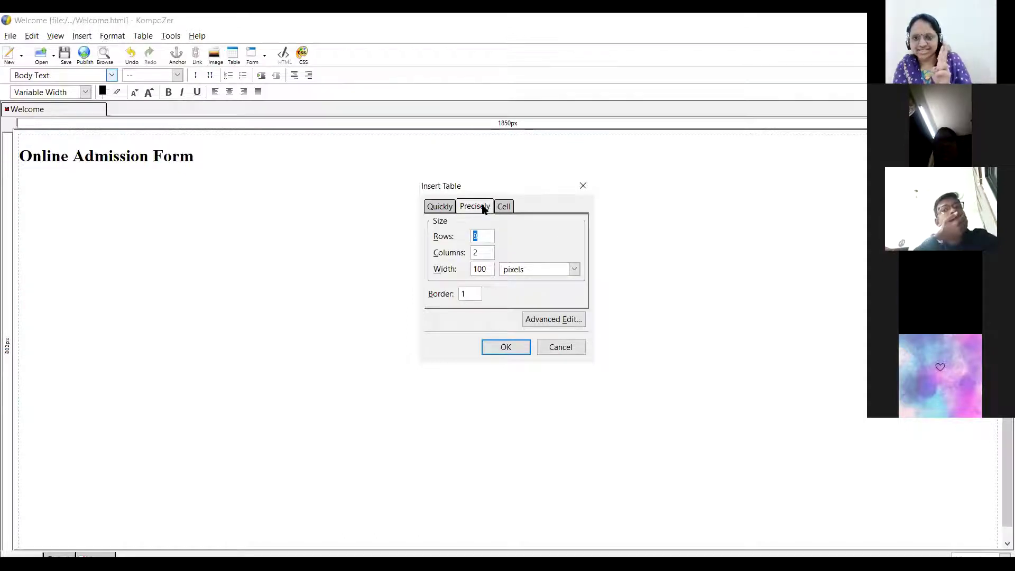
pyautogui.click(502, 207)
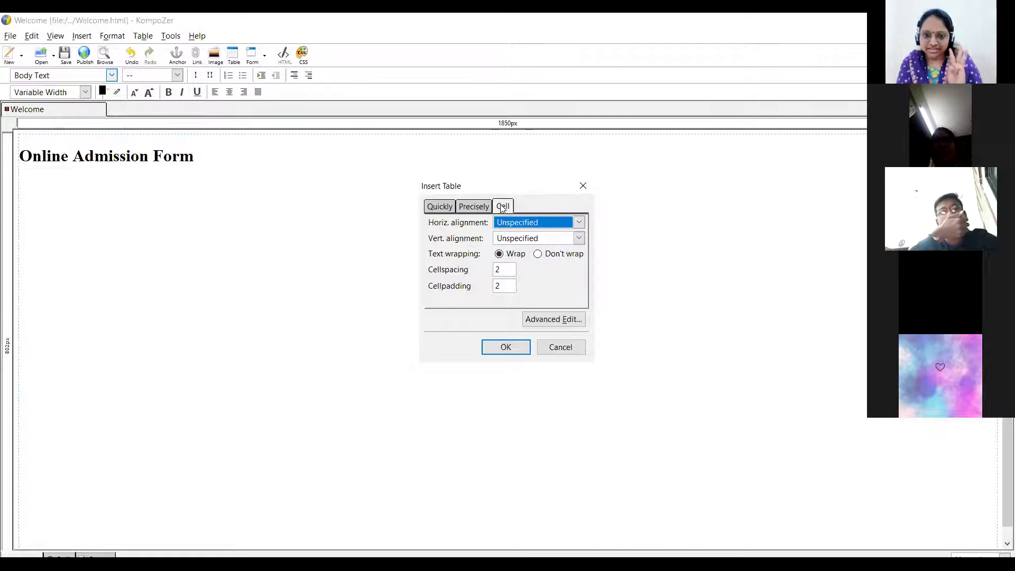
pyautogui.click(476, 205)
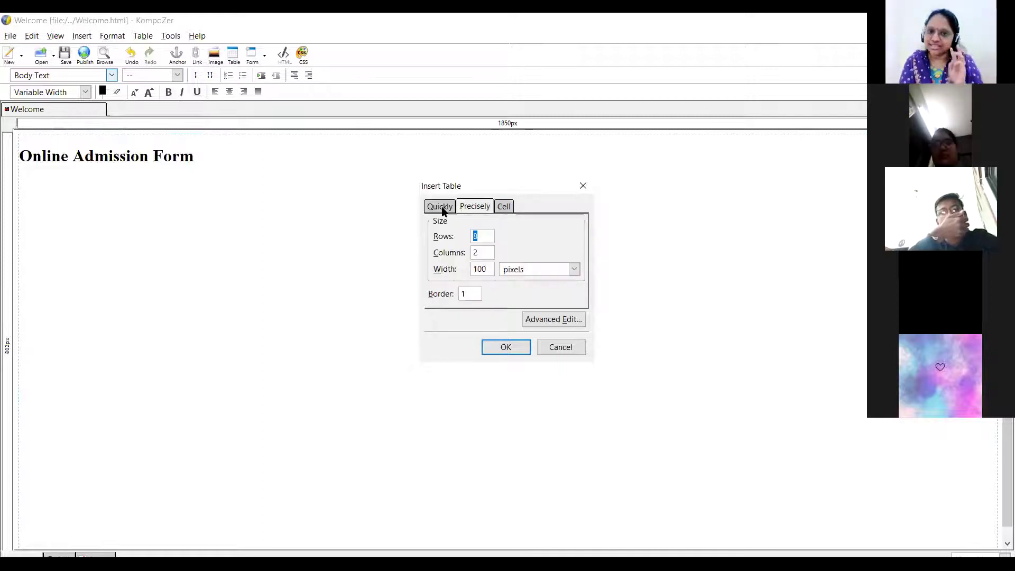
pyautogui.click(443, 208)
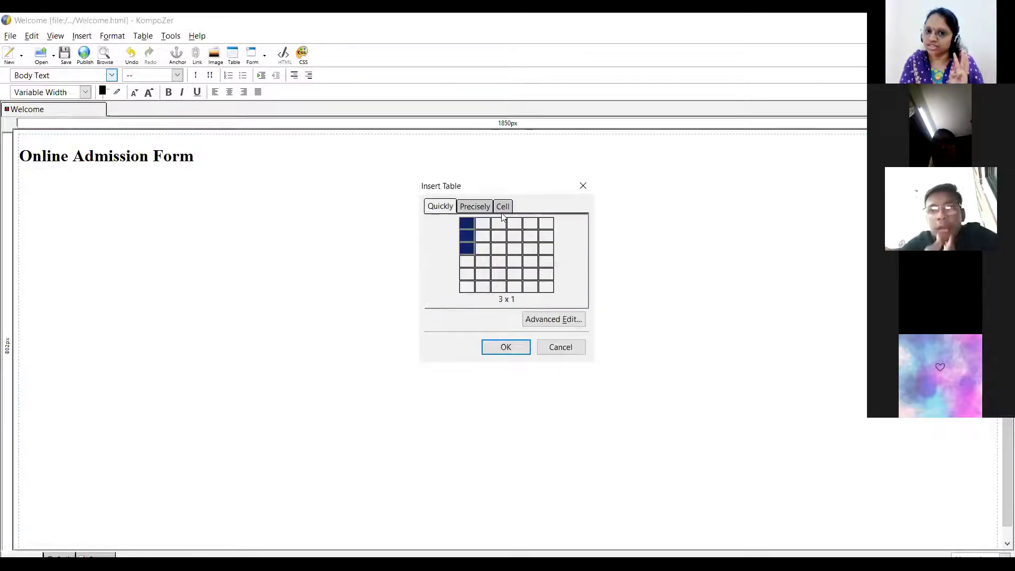
pyautogui.click(487, 209)
pyautogui.click(438, 209)
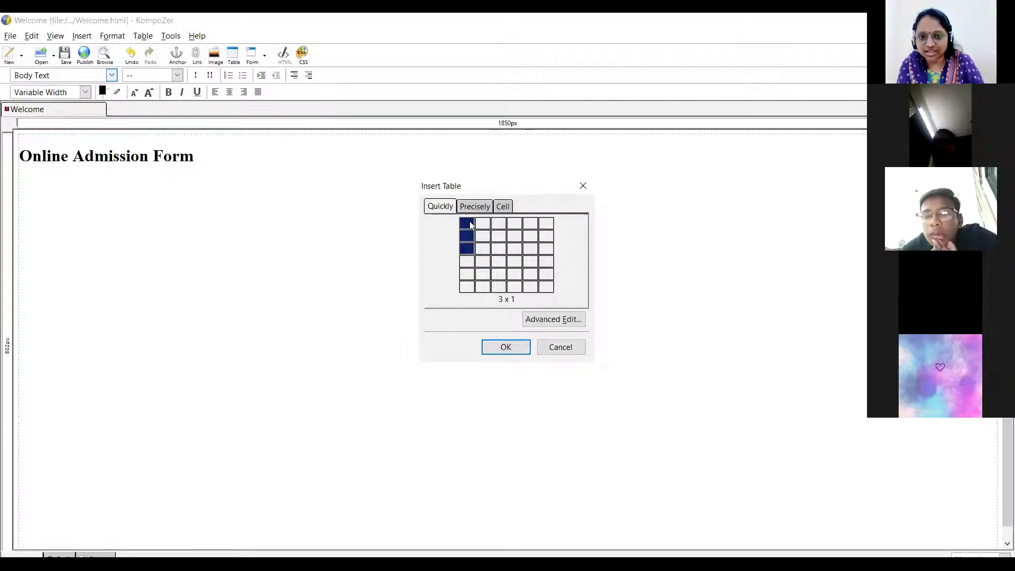
pyautogui.click(482, 236)
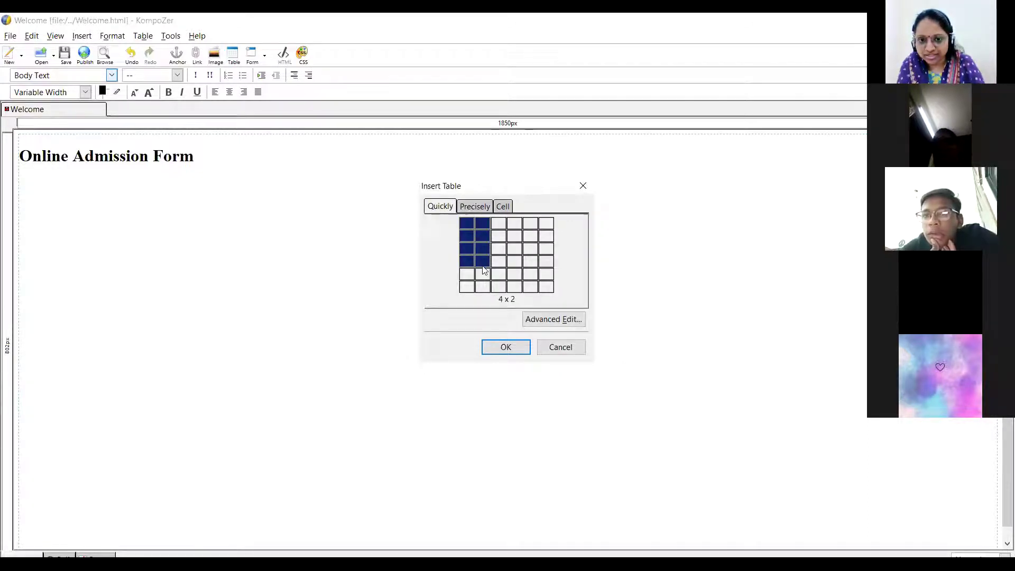
pyautogui.click(505, 347)
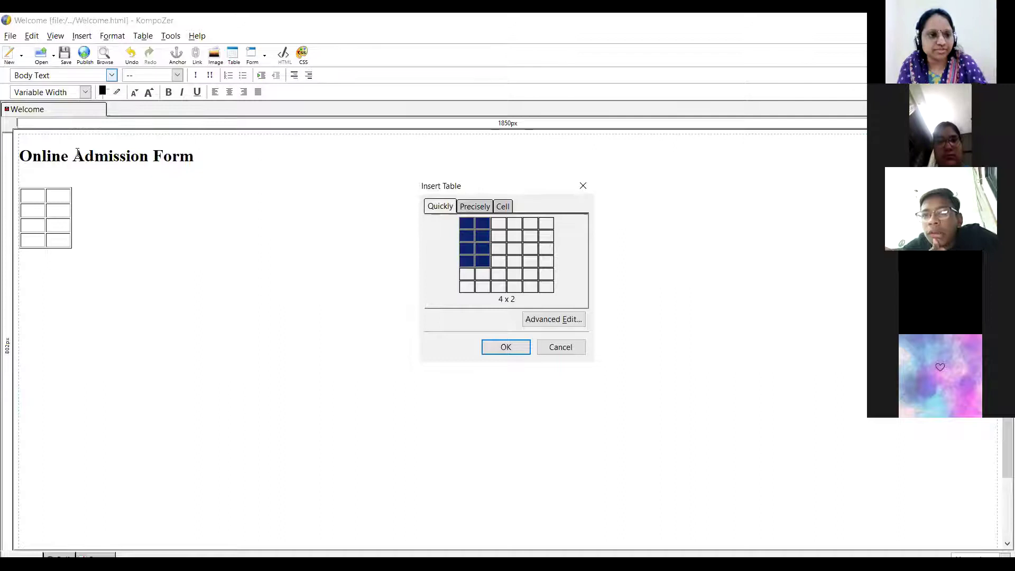
# Insert a table with 6 rows and 2 columns below the heading and enlarge it to columns about 763 px wide.
pyautogui.click(83, 37)
pyautogui.click(102, 66)
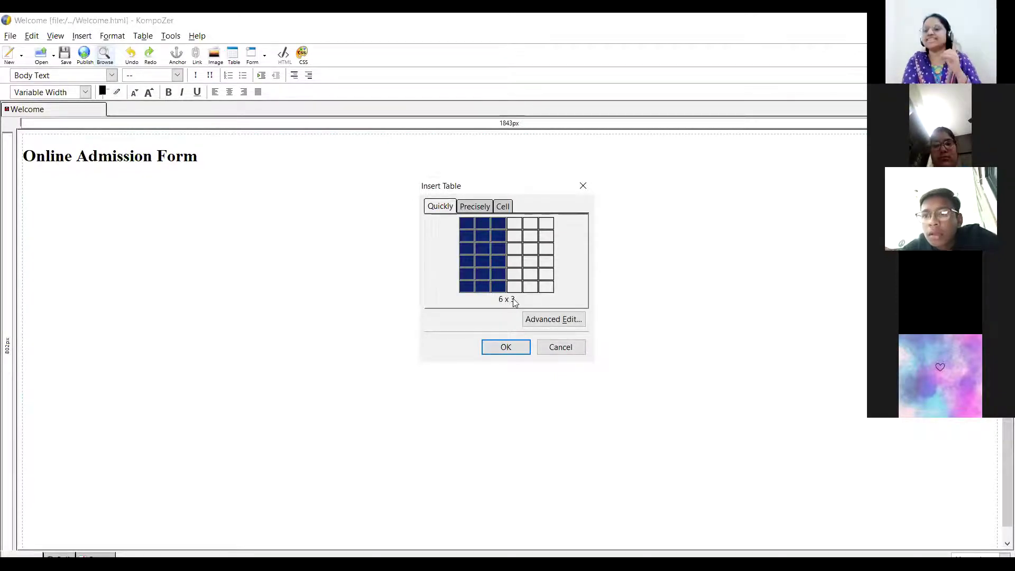
pyautogui.click(485, 287)
pyautogui.moveTo(75, 277); pyautogui.dragTo(840, 403)
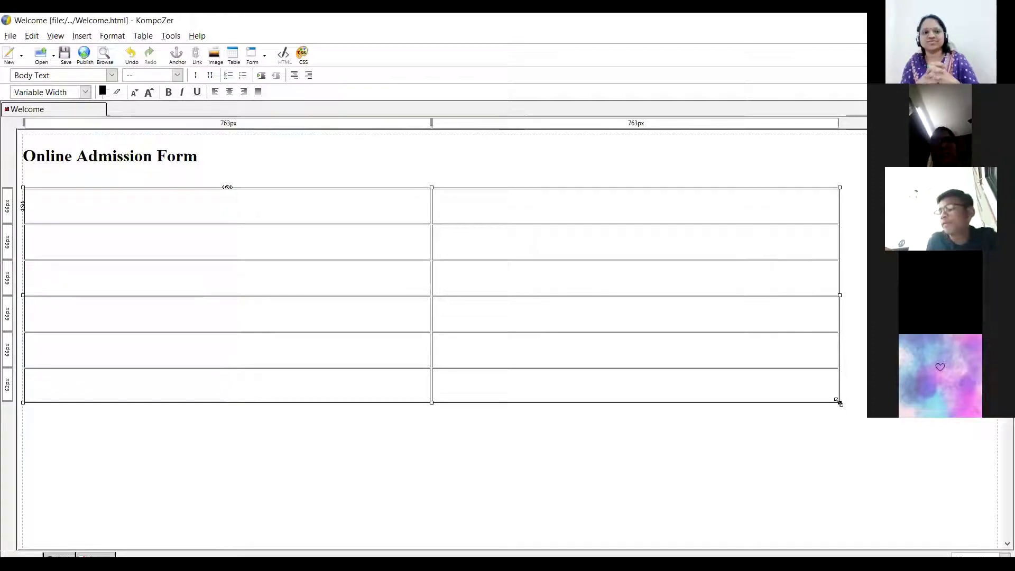
# Label the first row "First Name" and insert a text form field named "fn" in the cell beside it.
pyautogui.write('First Name')
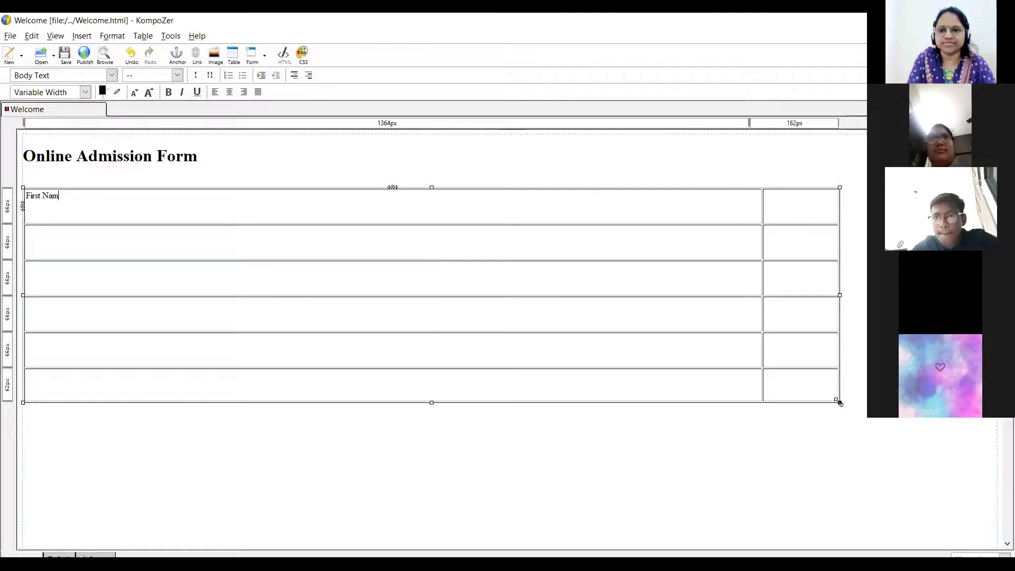
pyautogui.click(264, 55)
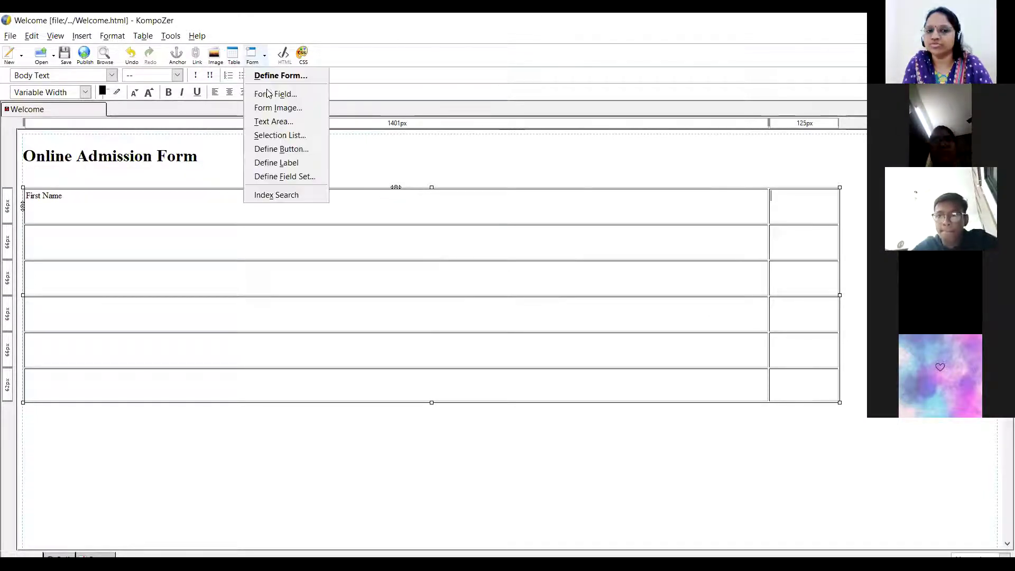
pyautogui.click(269, 93)
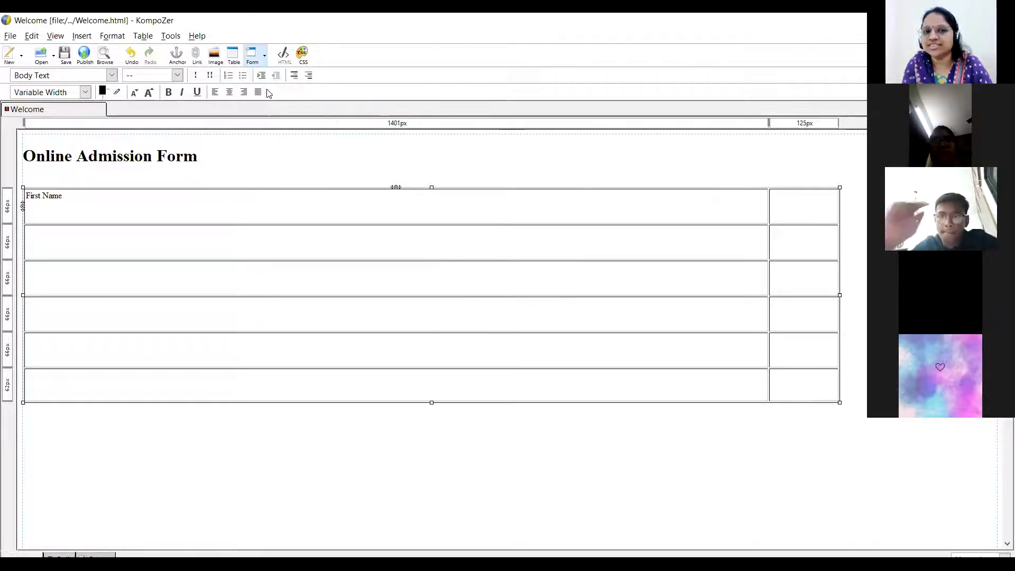
pyautogui.click(92, 110)
pyautogui.write('fn')
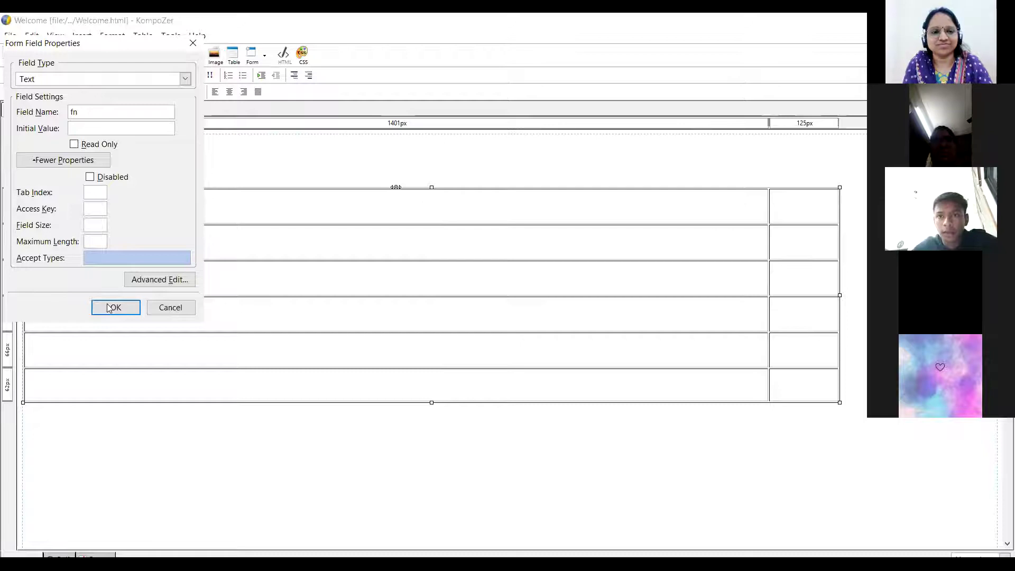
pyautogui.click(109, 308)
# Label the second row "Last Name" and insert a text form field named "l" in the cell beside it.
pyautogui.write('La')
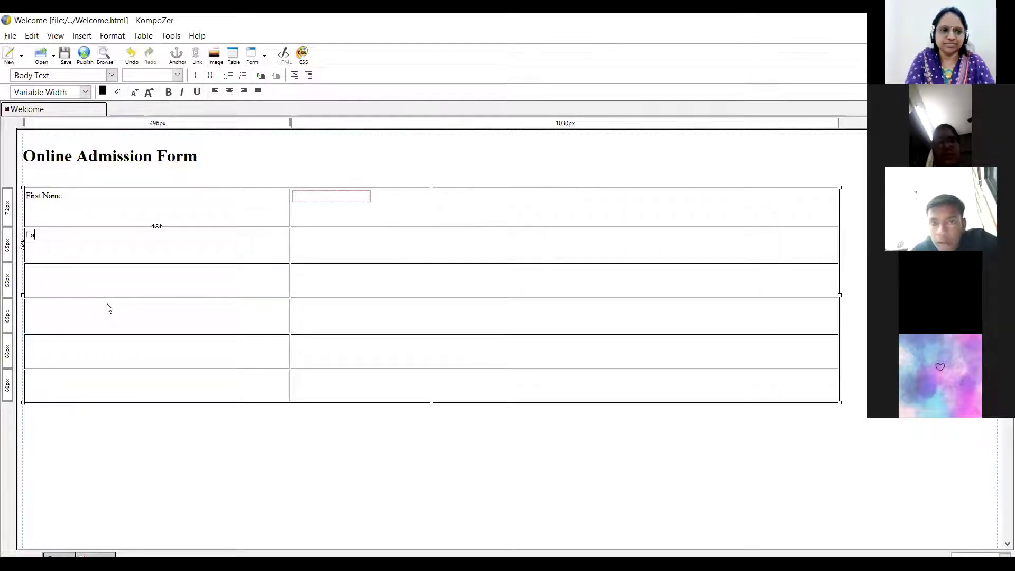
pyautogui.write('st Name')
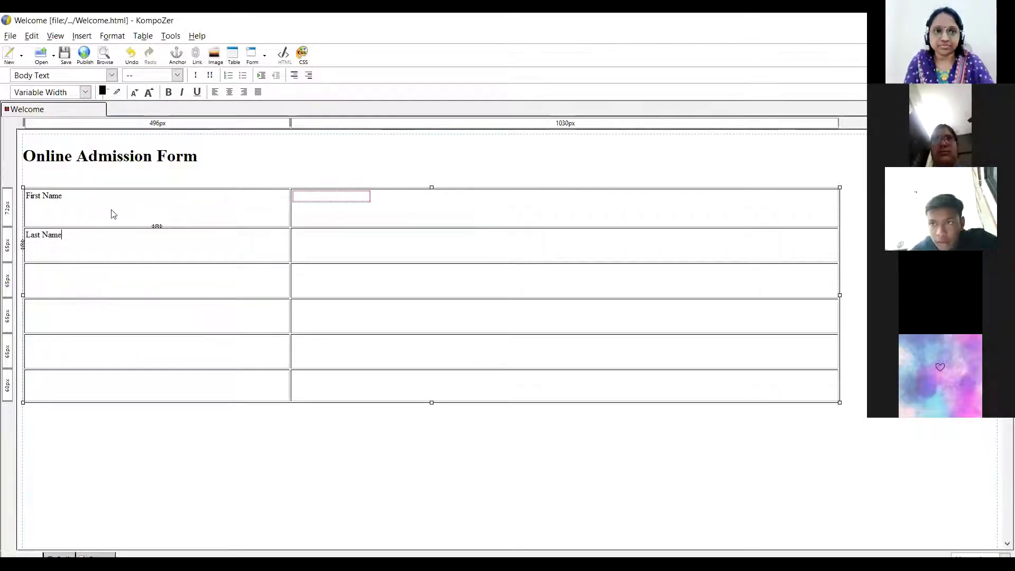
pyautogui.click(263, 53)
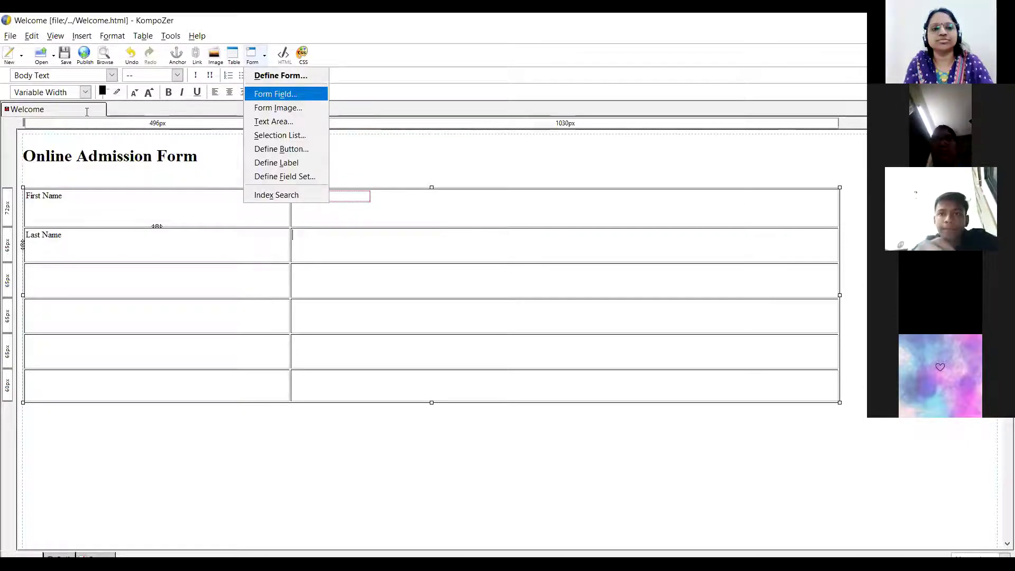
pyautogui.press('Return')
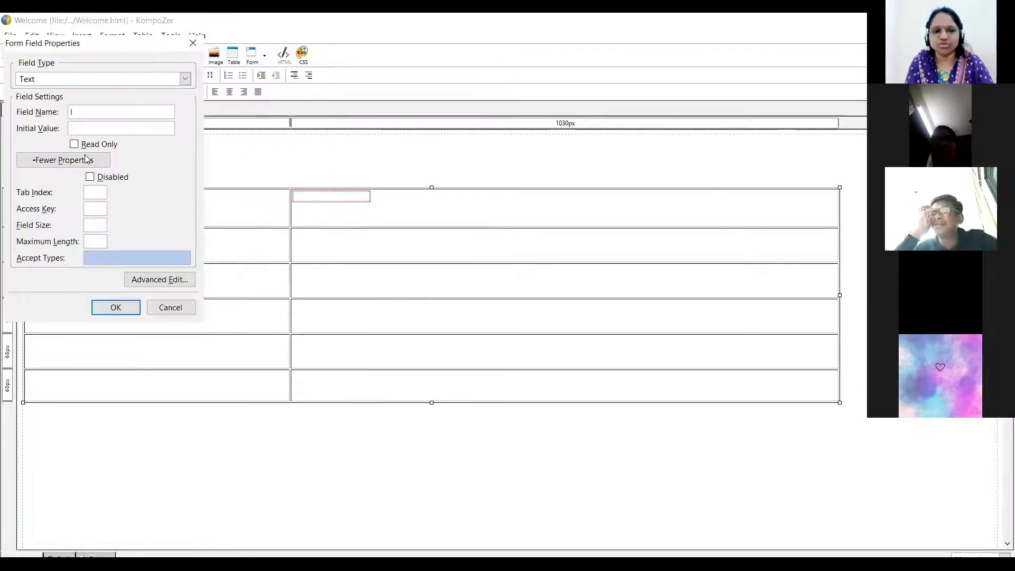
pyautogui.press('Return')
# Label the third row "Gender" and add a "Male" radio button beside it with group name "g" and value "m".
pyautogui.click(138, 292)
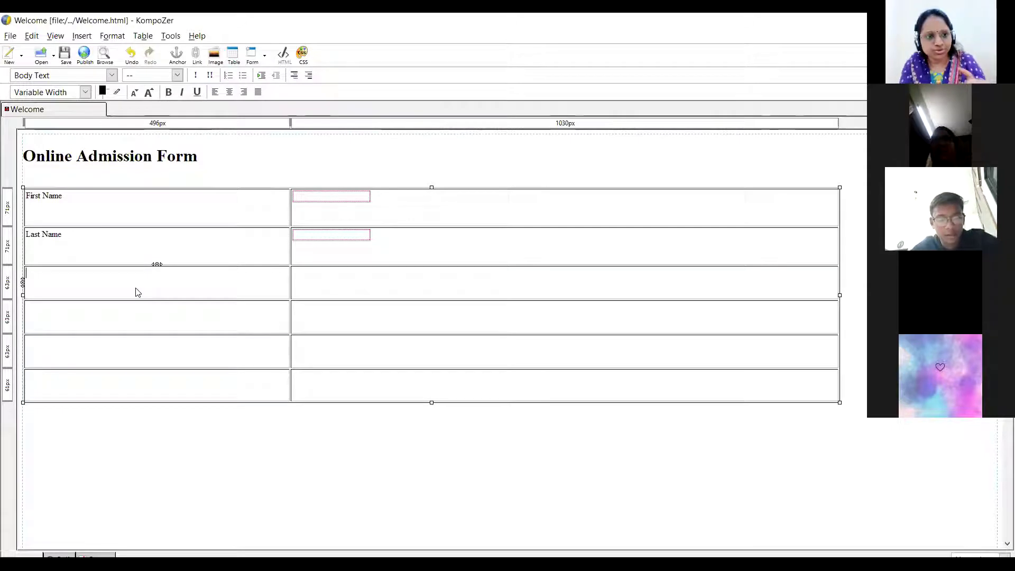
pyautogui.write('Gender')
pyautogui.press('Tab')
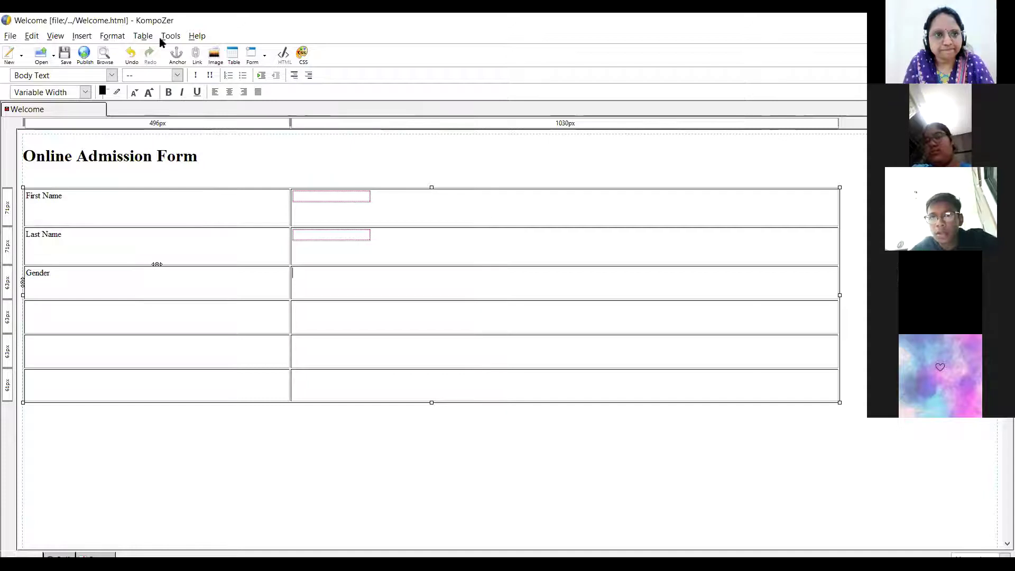
pyautogui.click(266, 60)
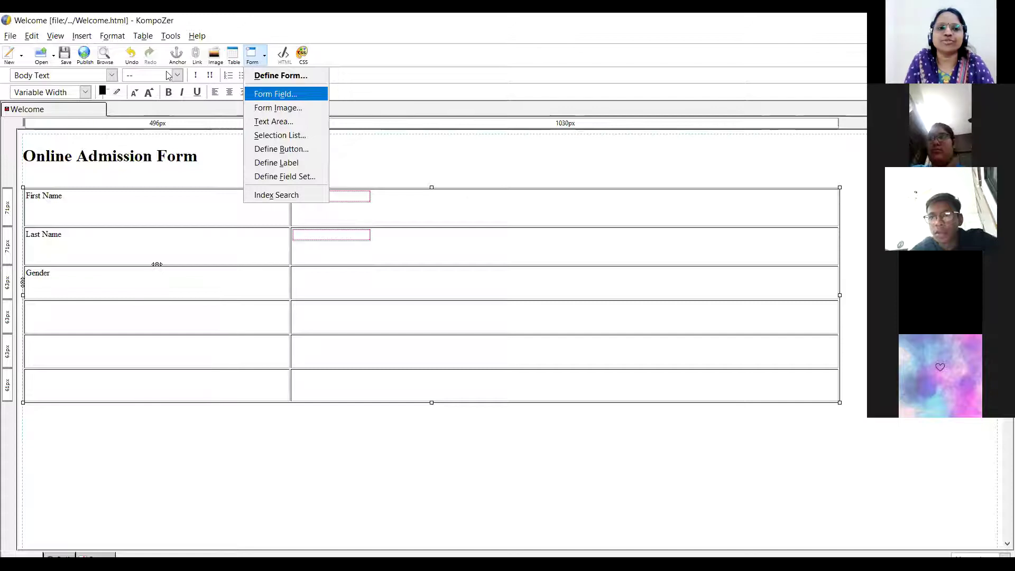
pyautogui.click(275, 94)
pyautogui.click(186, 80)
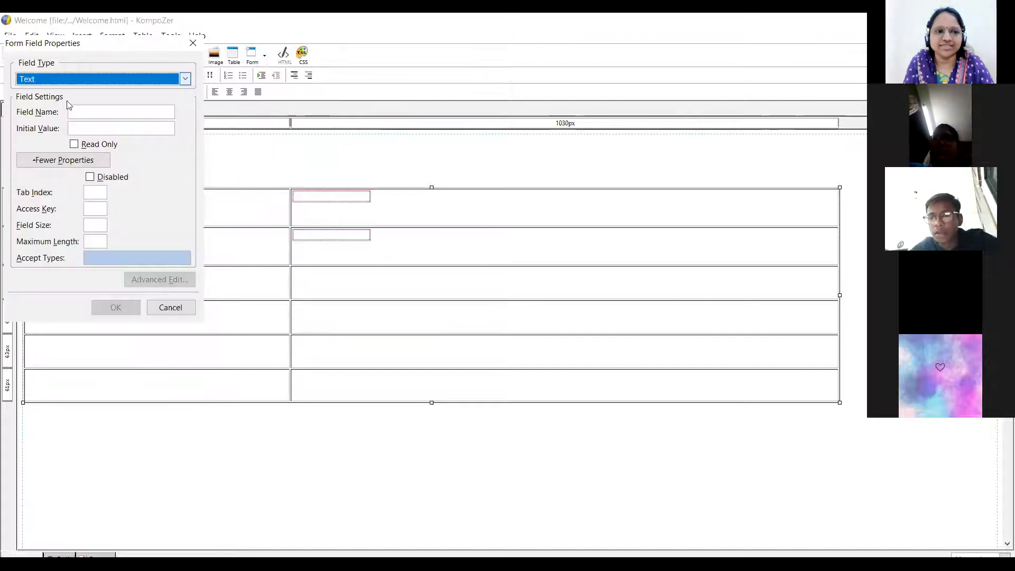
pyautogui.click(47, 131)
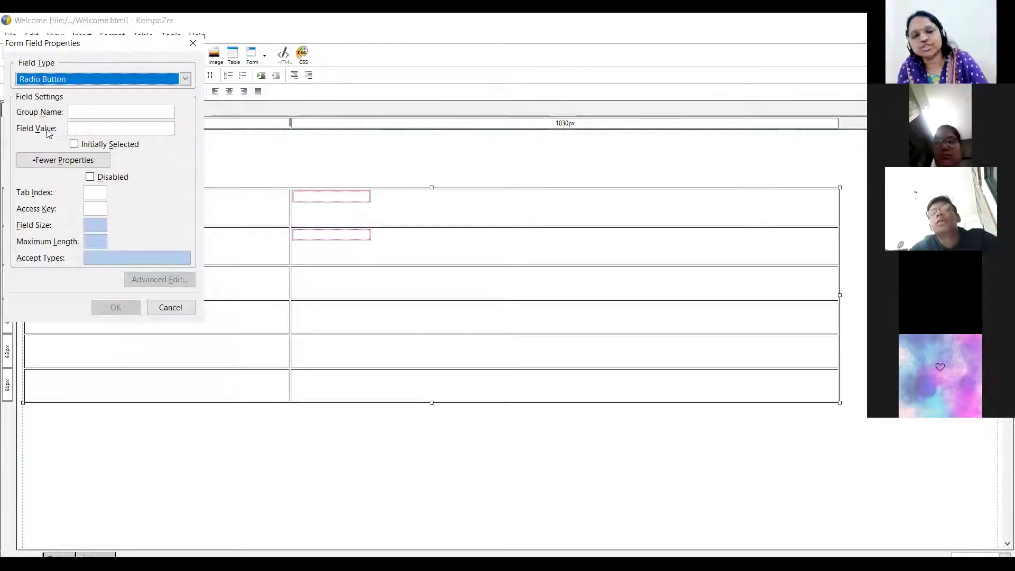
pyautogui.click(77, 110)
pyautogui.write('g')
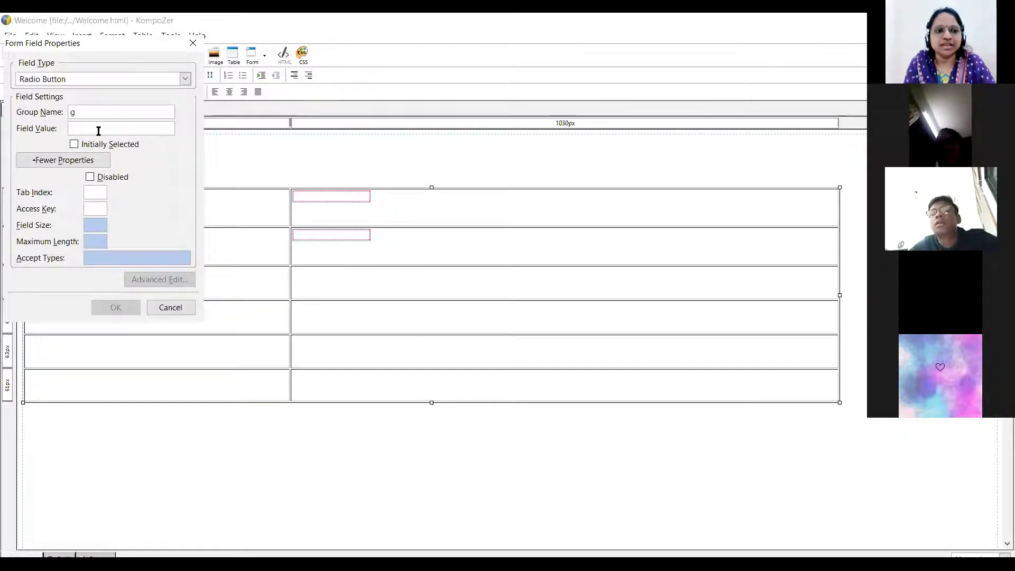
pyautogui.write('m')
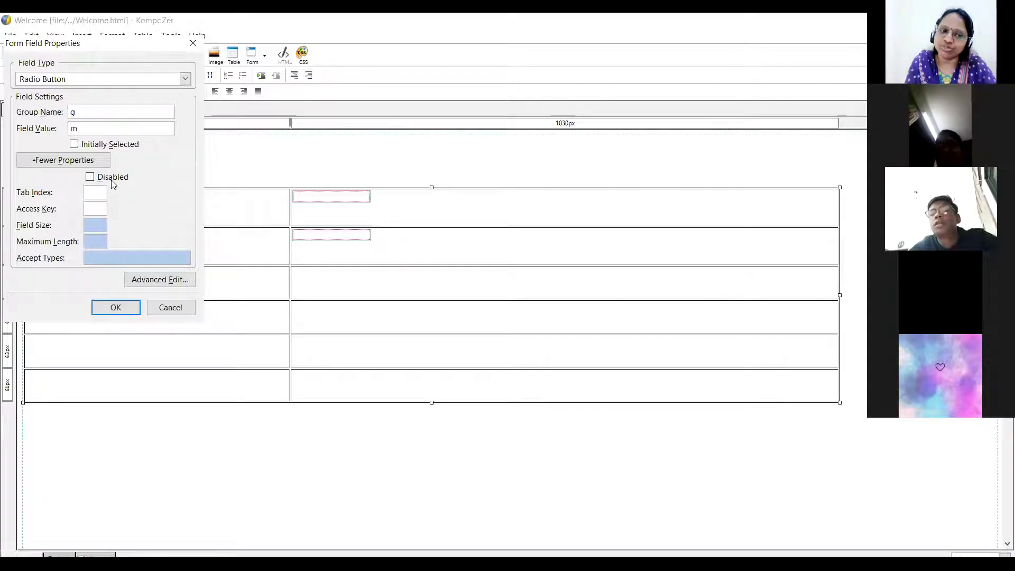
pyautogui.click(117, 308)
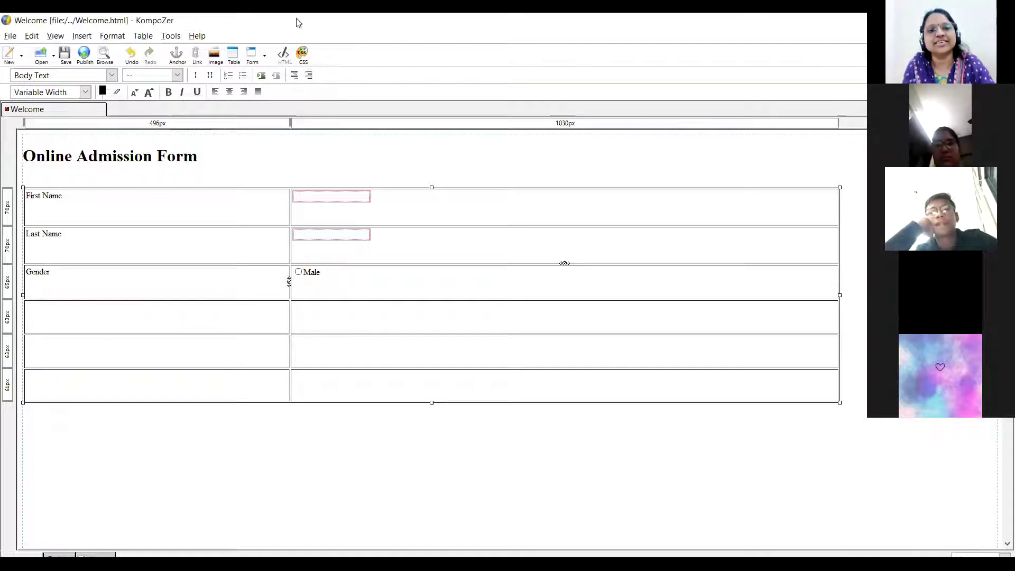
# Add a second radio button after Male with group name "g" and value "f", and label it "Female".
pyautogui.click(262, 56)
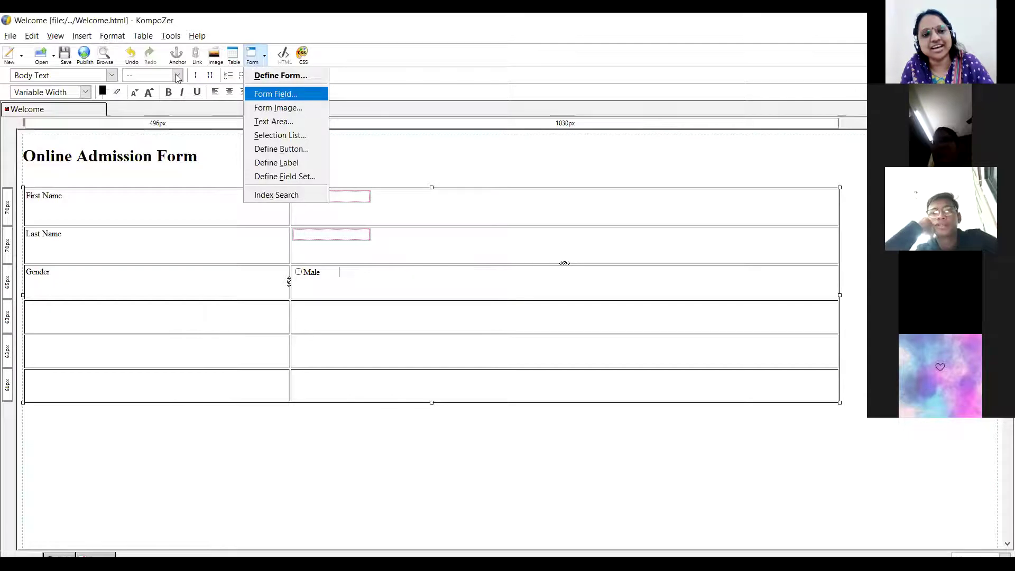
pyautogui.click(271, 95)
pyautogui.hotkey('alt', 'Down')
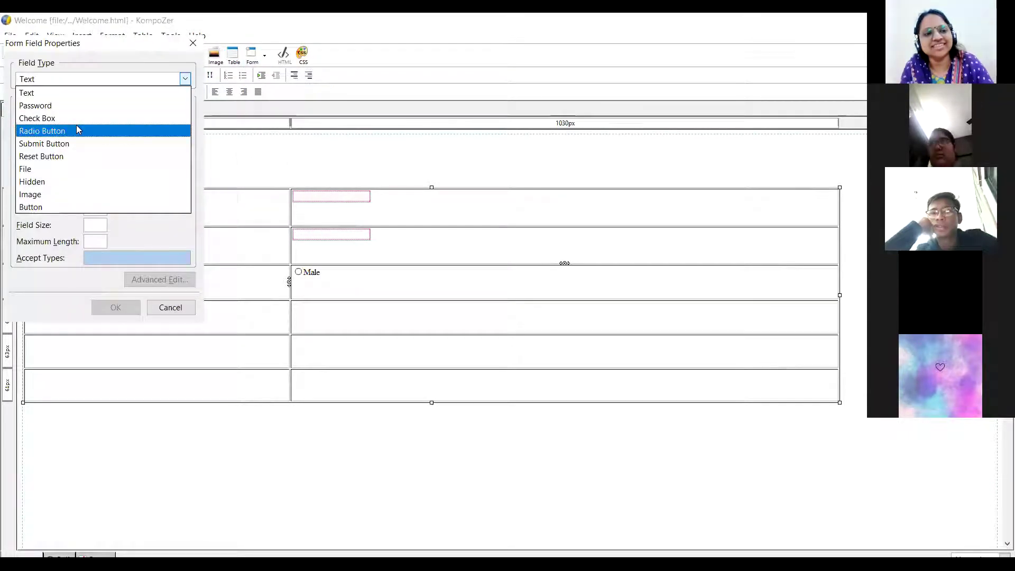
pyautogui.click(80, 129)
pyautogui.click(93, 107)
pyautogui.write('g')
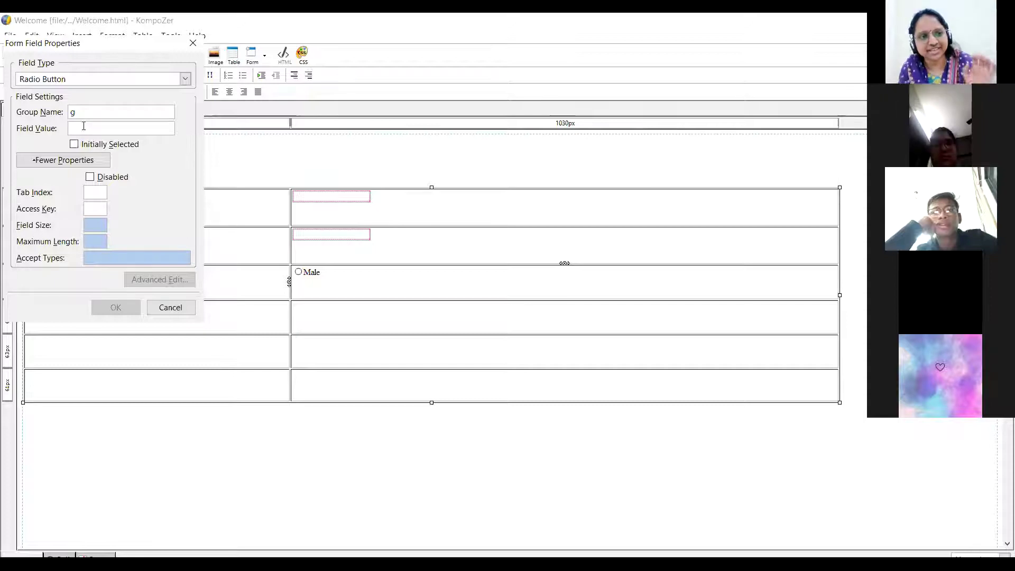
pyautogui.click(84, 127)
pyautogui.write('f')
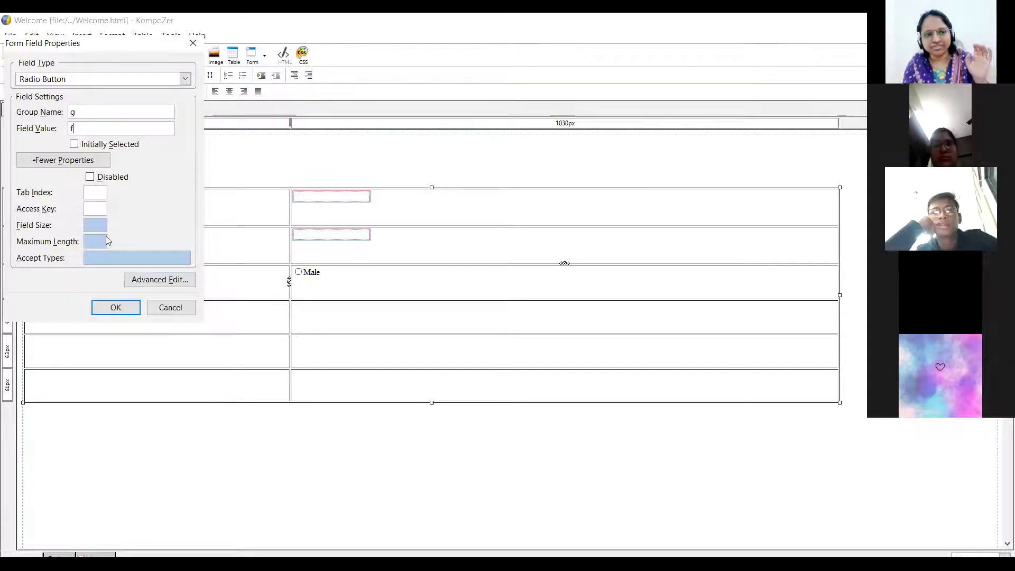
pyautogui.click(115, 308)
pyautogui.write('Femlae')
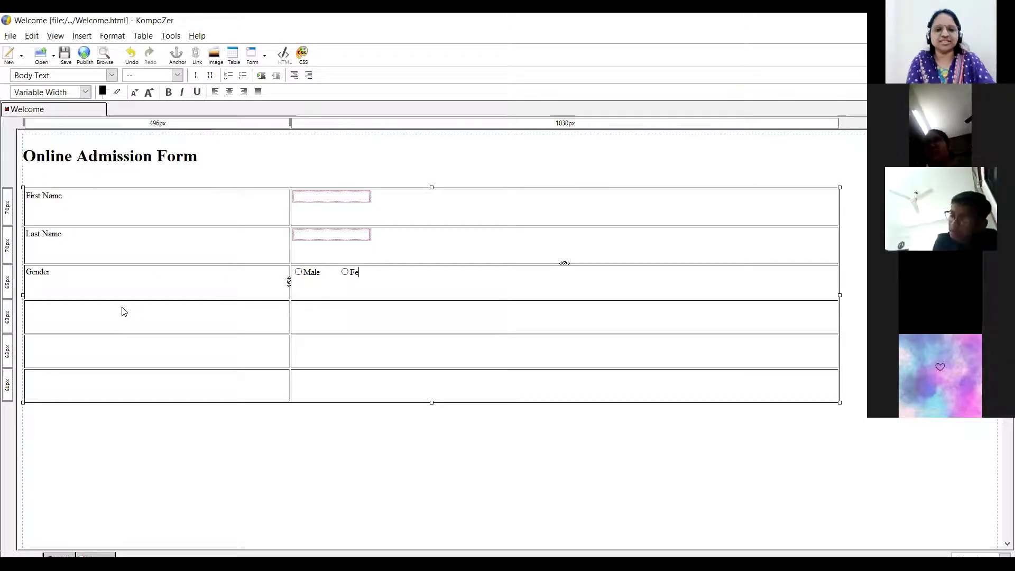
pyautogui.press('BackSpace')
pyautogui.press('BackSpace')
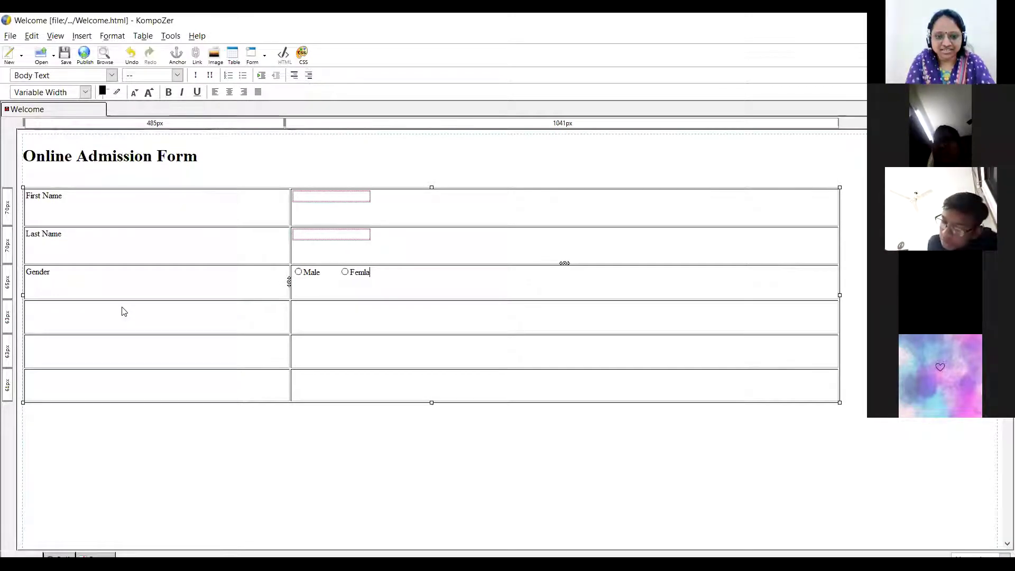
pyautogui.press('BackSpace')
pyautogui.write('ale')
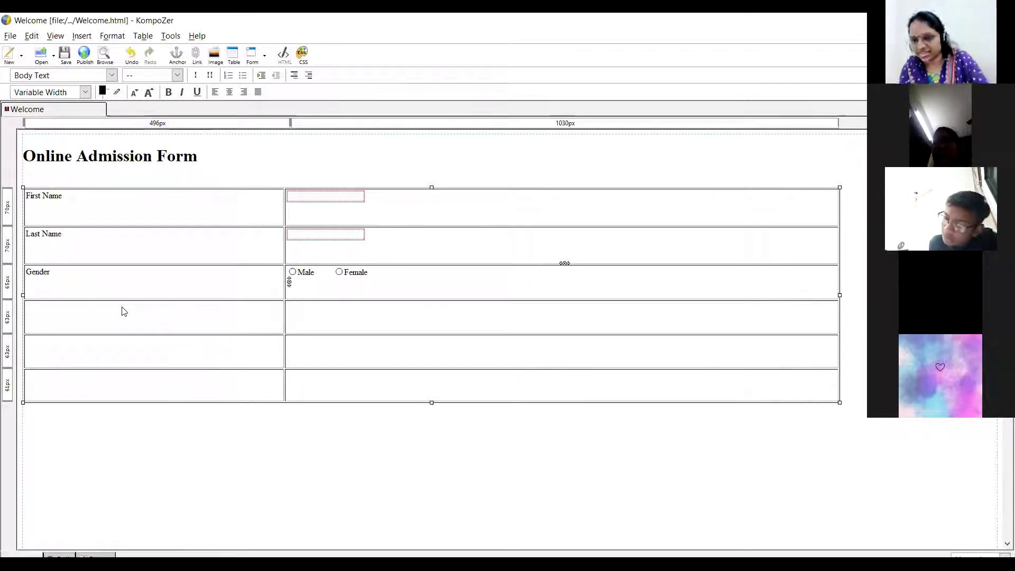
# Label the fourth row "Hobby" and add a check box named "x" with the caption "Music" beside it.
pyautogui.click(93, 318)
pyautogui.write('Hobby')
pyautogui.press('Tab')
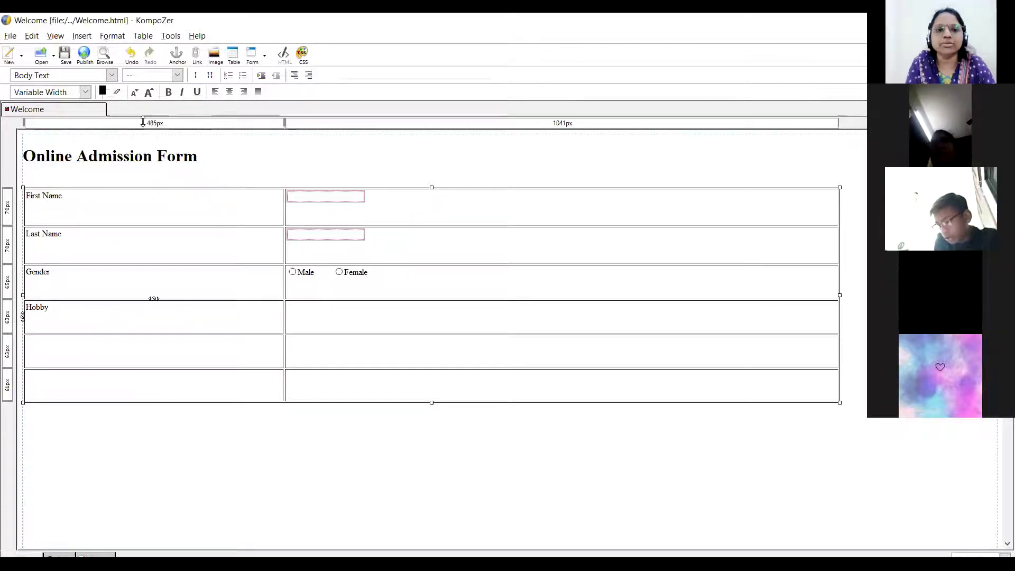
pyautogui.click(266, 57)
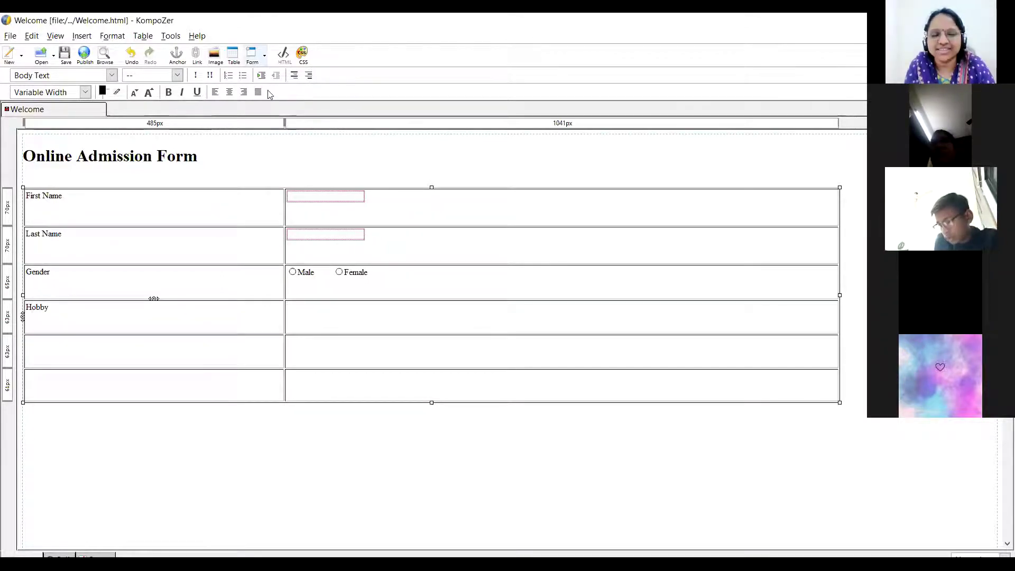
pyautogui.click(269, 94)
pyautogui.click(185, 79)
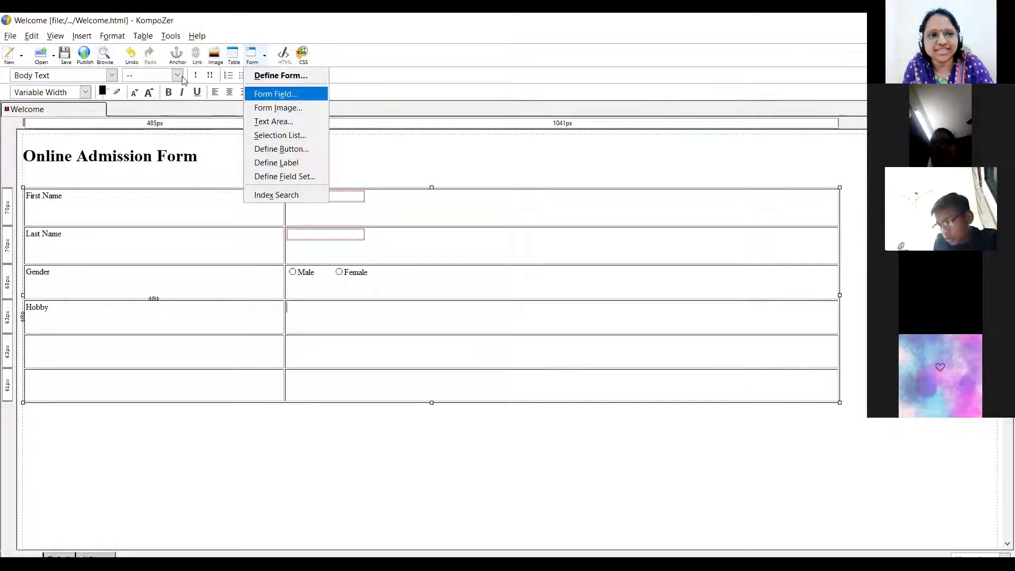
pyautogui.click(87, 119)
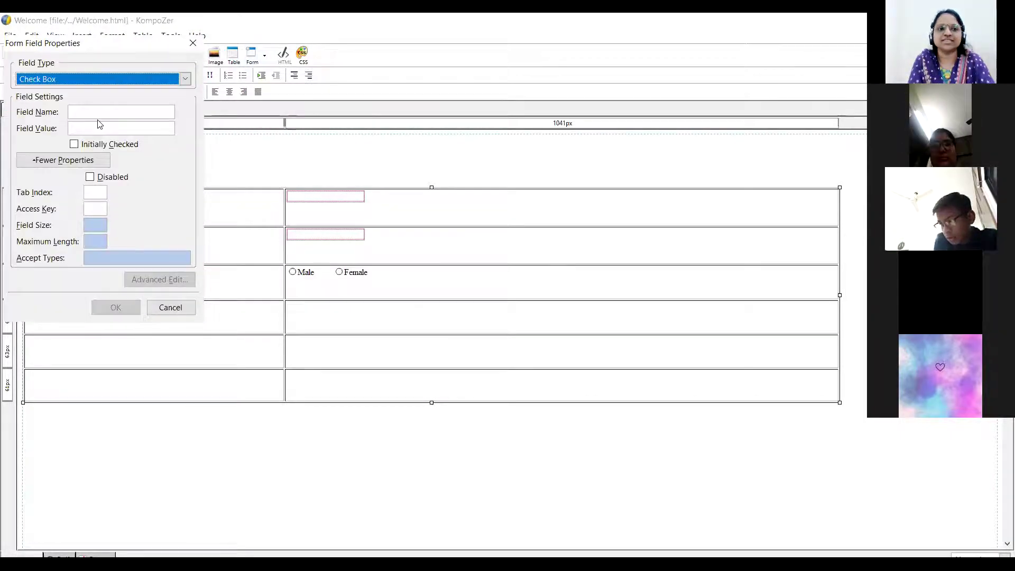
pyautogui.click(108, 109)
pyautogui.write('x')
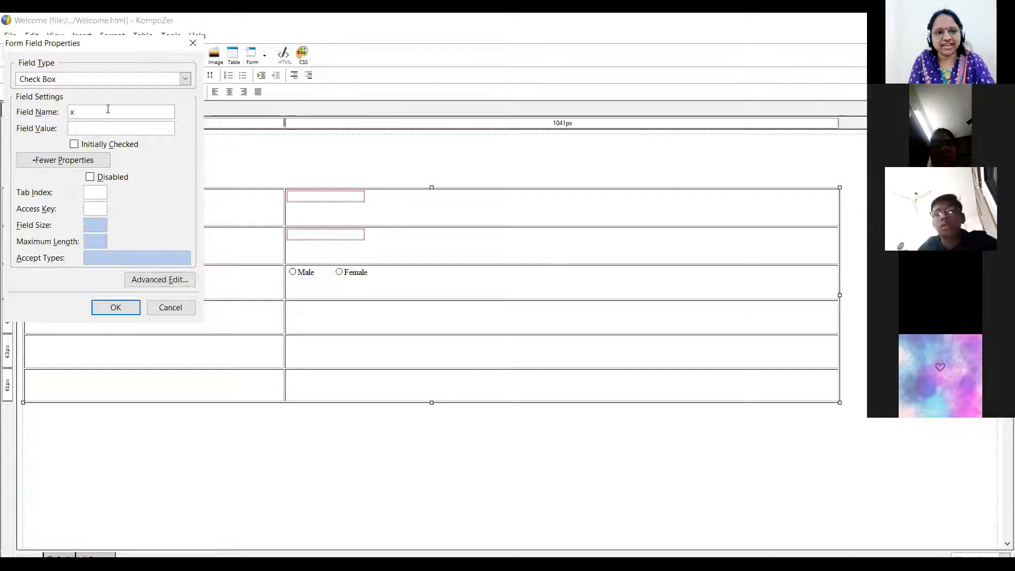
pyautogui.click(110, 307)
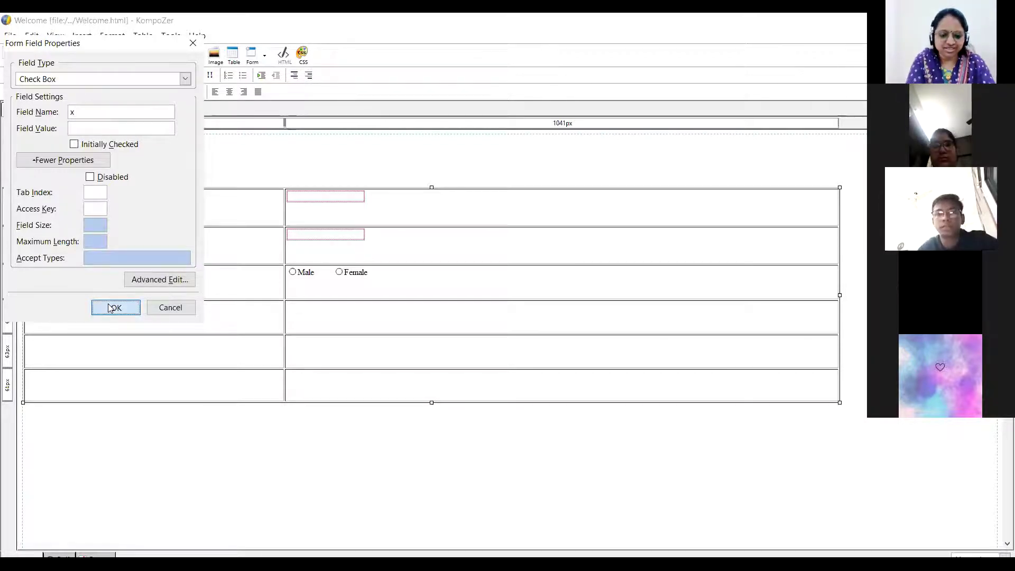
pyautogui.write('Music')
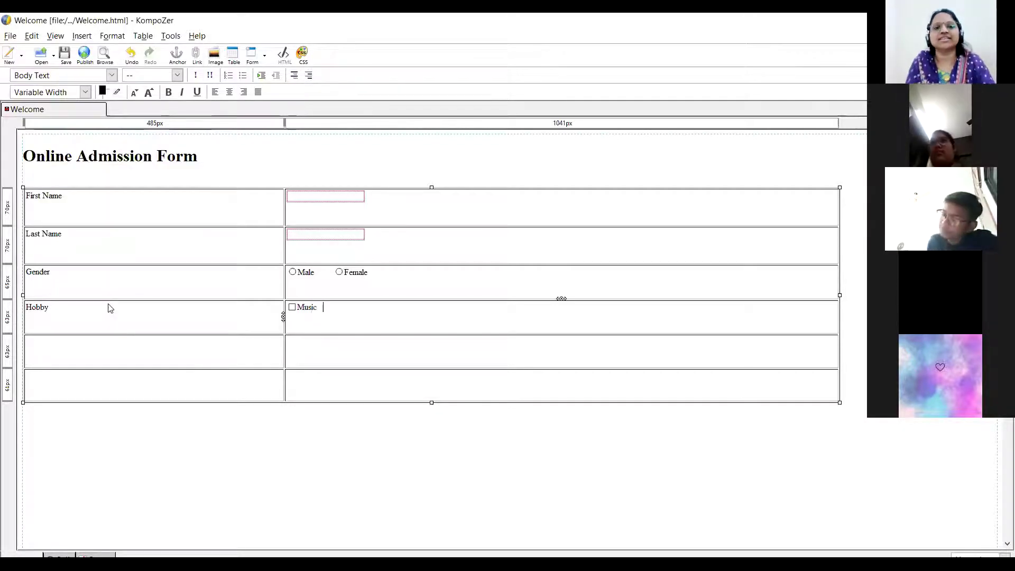
# Add a second check box named "d" after Music in the Hobby row and caption it "Reading".
pyautogui.click(266, 57)
pyautogui.click(266, 98)
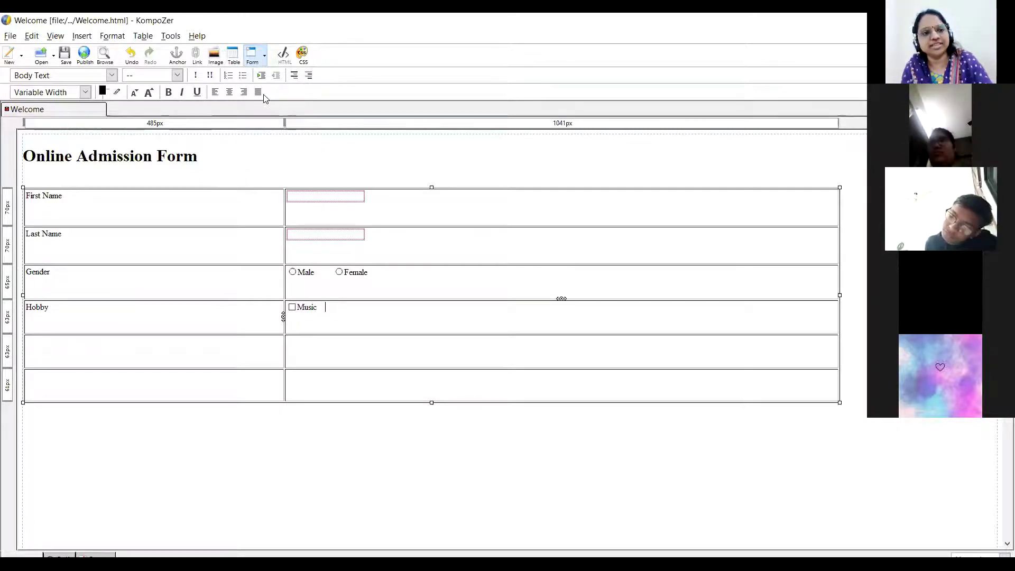
pyautogui.click(185, 78)
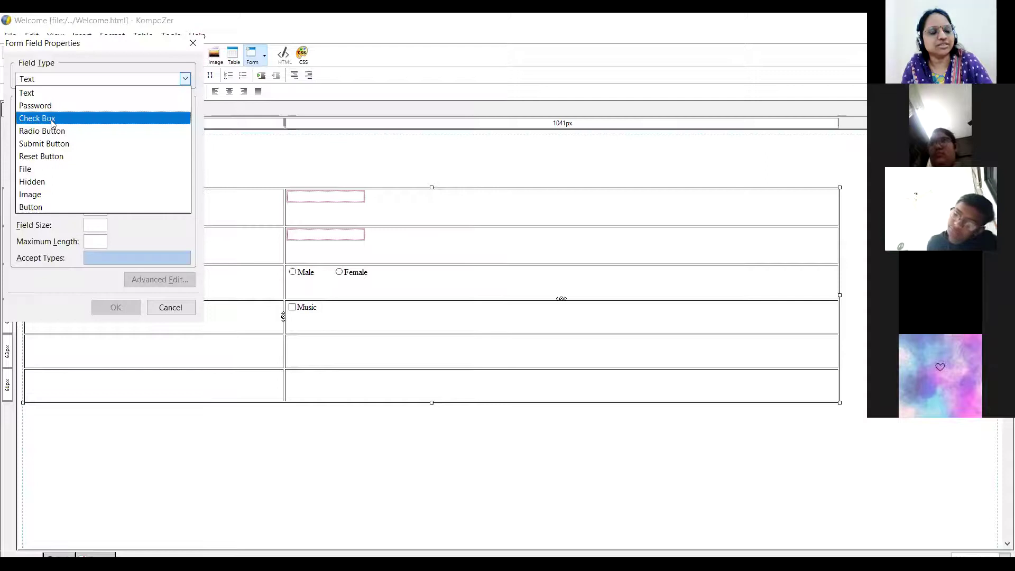
pyautogui.click(87, 118)
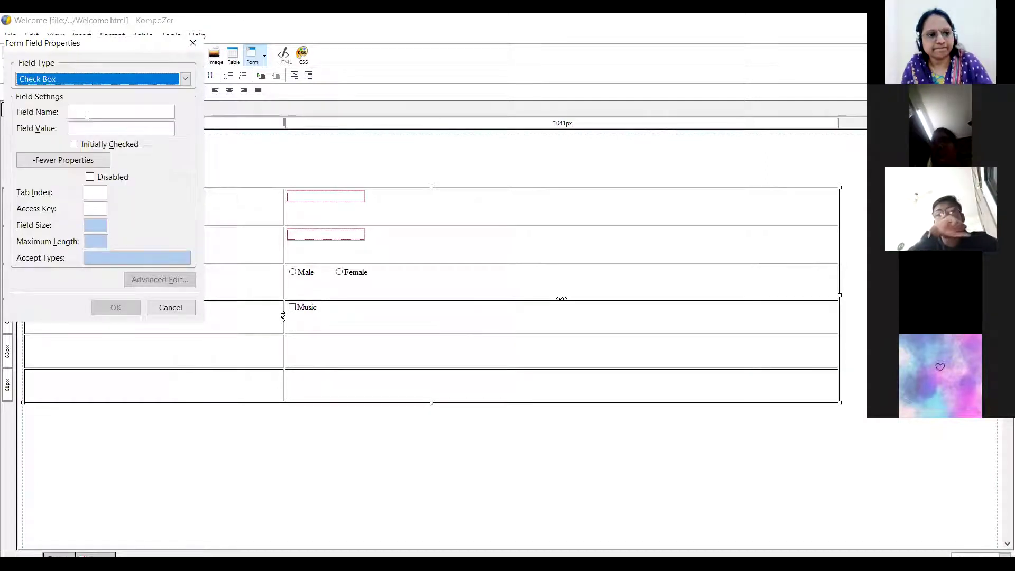
pyautogui.click(87, 112)
pyautogui.write('d')
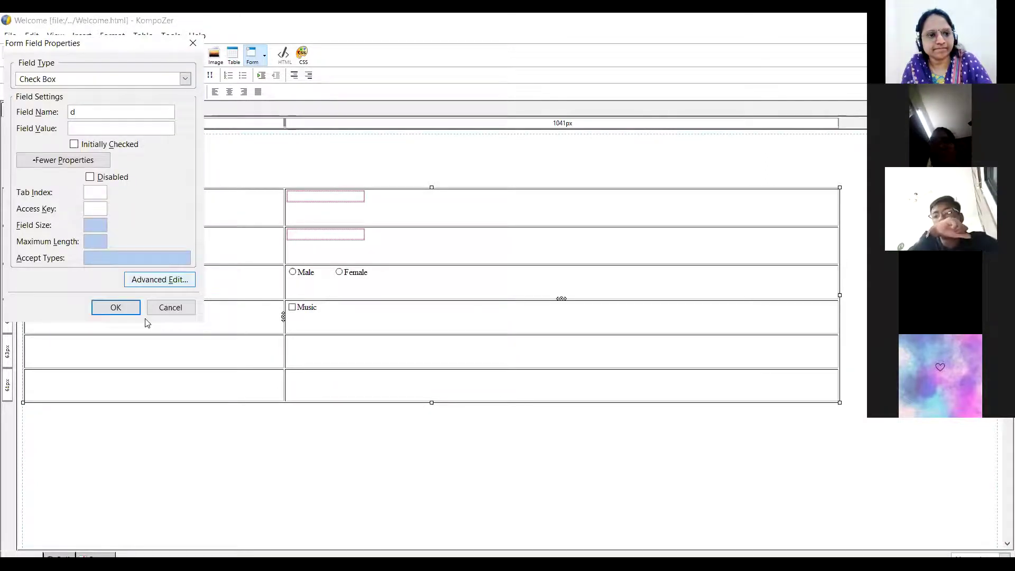
pyautogui.click(116, 307)
pyautogui.write('Reading')
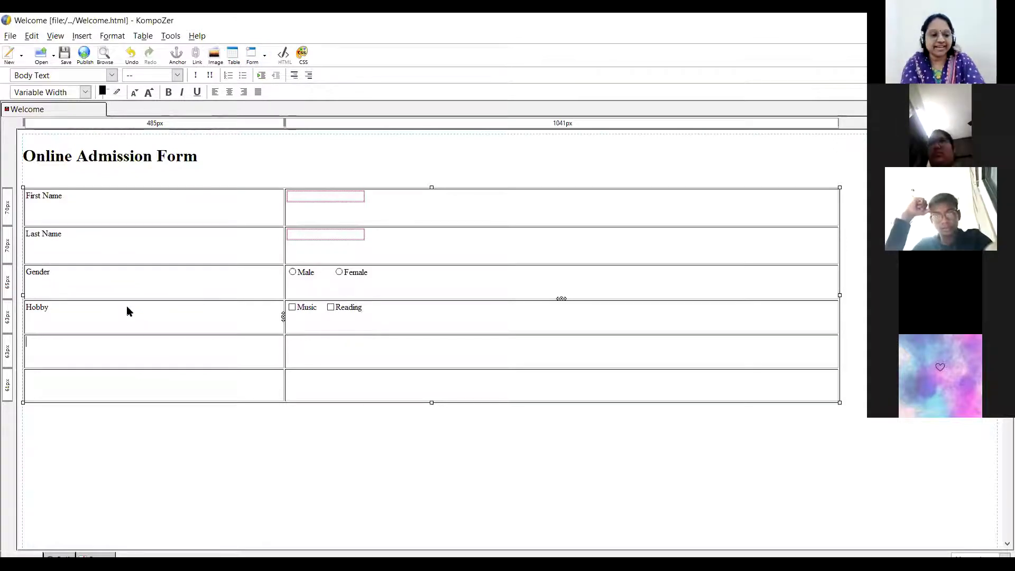
# Label the fifth row "Address" and add a text area named "add" with 5 rows and 55 columns beside it.
pyautogui.write('Address')
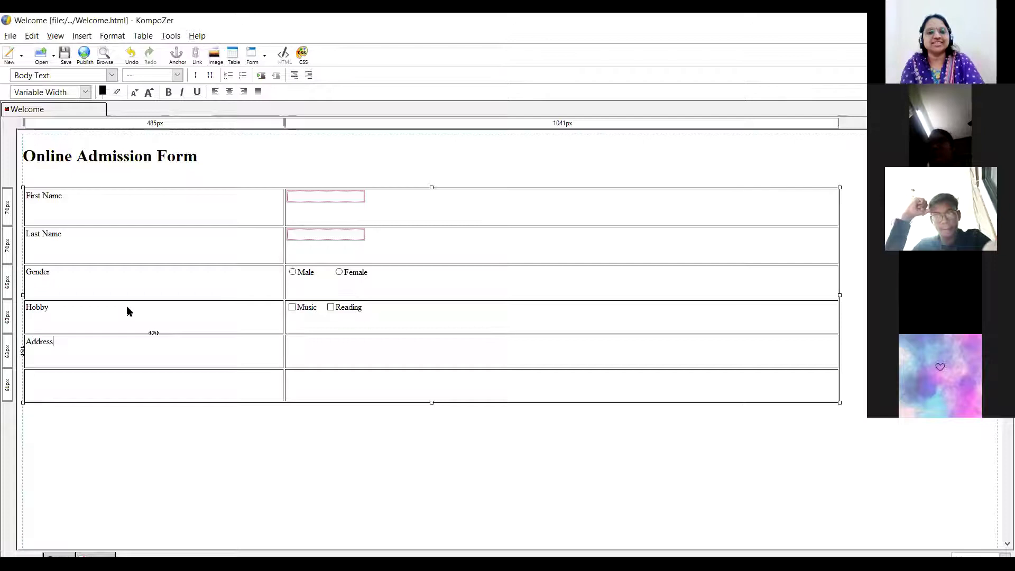
pyautogui.press('Tab')
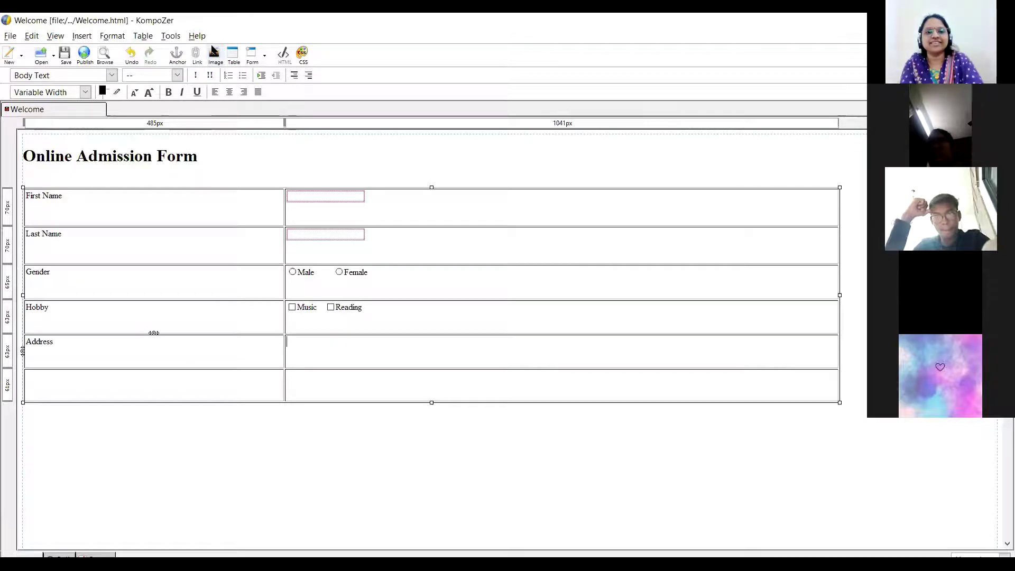
pyautogui.click(266, 57)
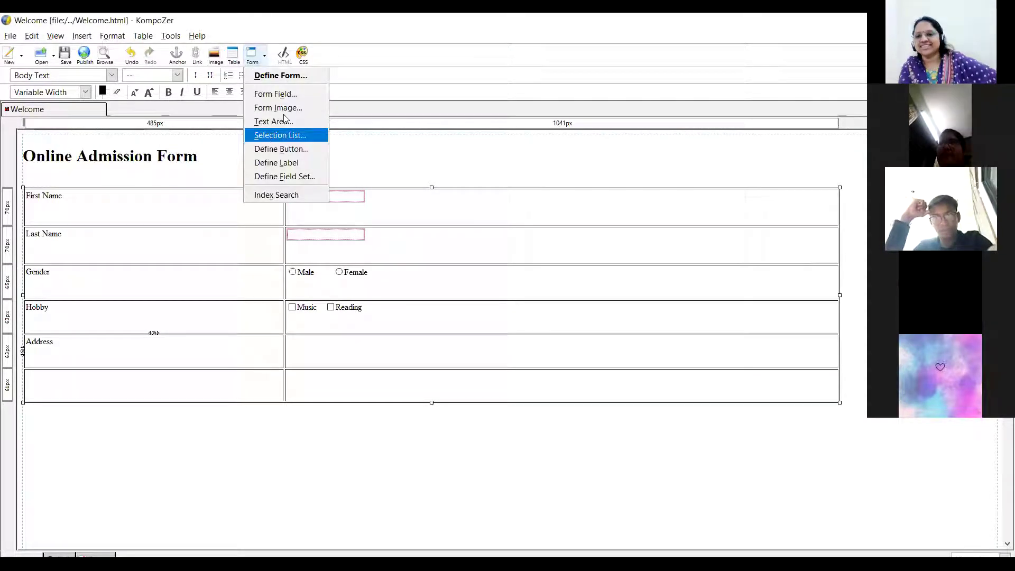
pyautogui.click(286, 123)
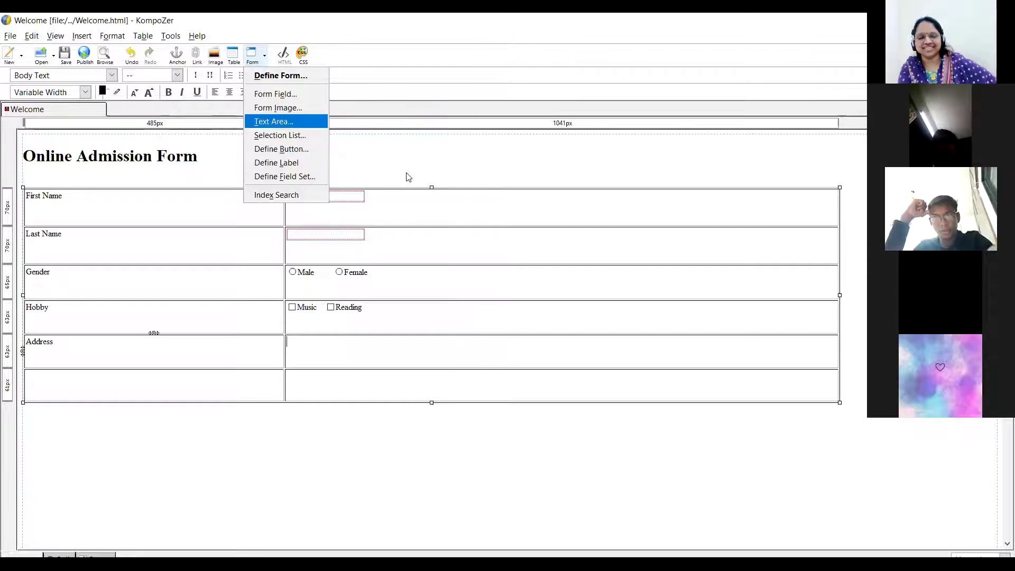
pyautogui.write('add')
pyautogui.press('Tab')
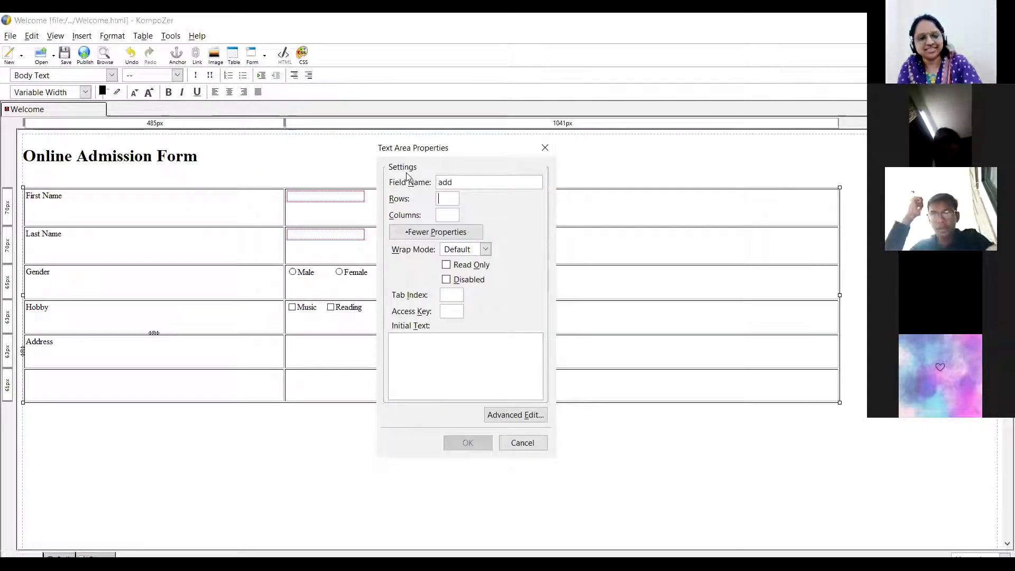
pyautogui.write('5')
pyautogui.press('Tab')
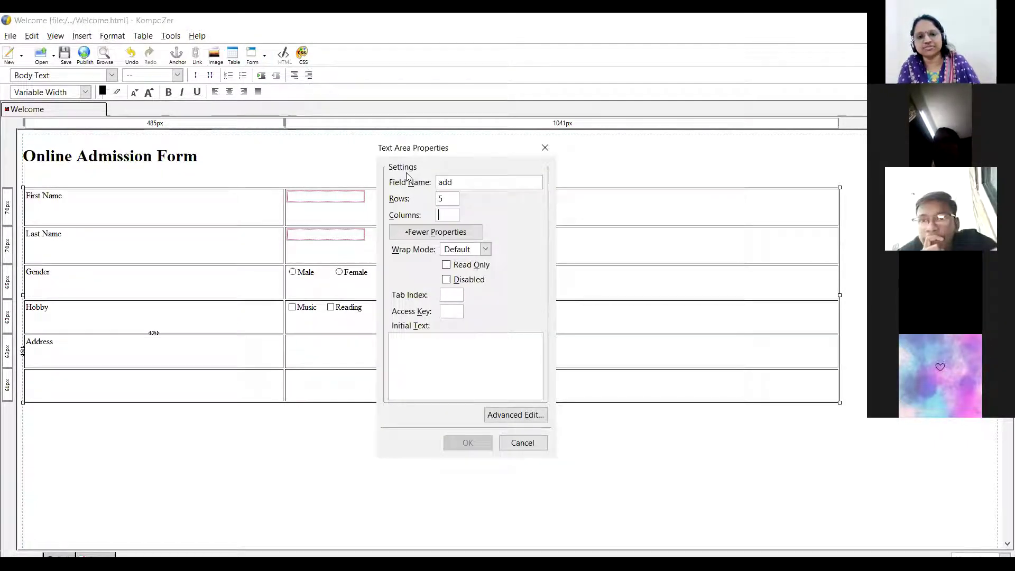
pyautogui.write('55')
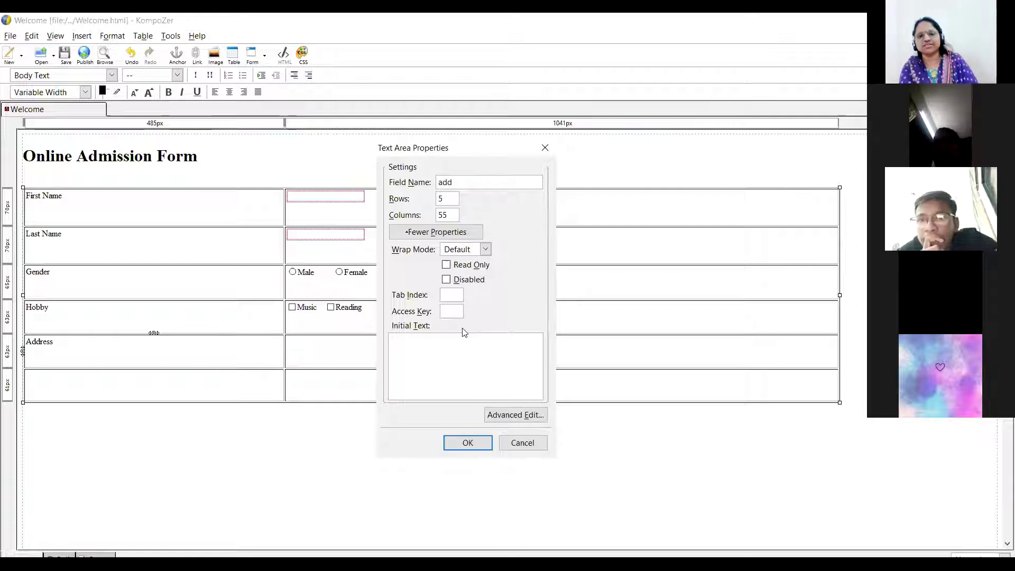
pyautogui.click(467, 442)
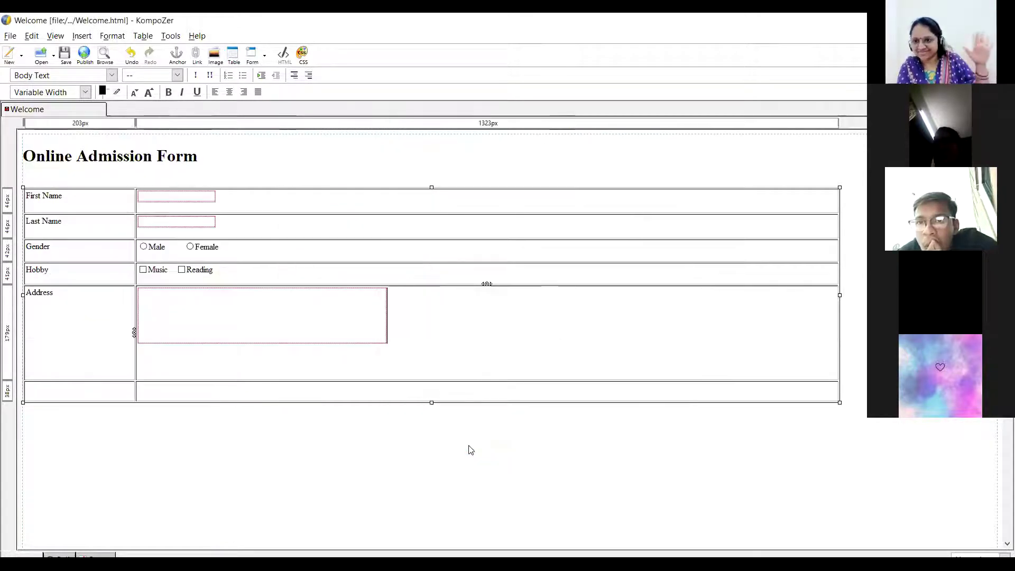
# Label the sixth row "CIty" and start a selection list named "City" in the cell beside it.
pyautogui.click(51, 398)
pyautogui.write('CIty')
pyautogui.press('Tab')
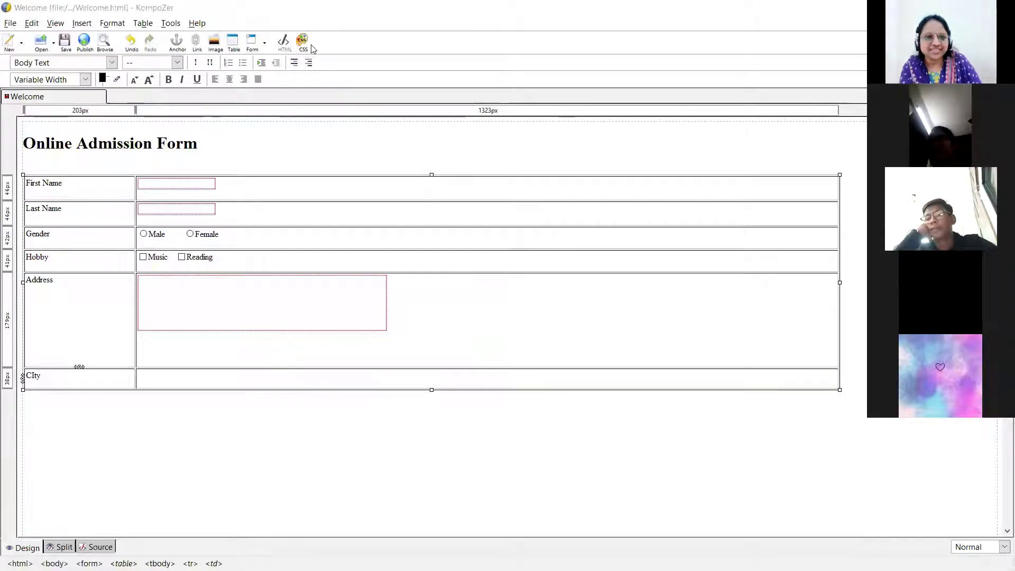
pyautogui.click(265, 45)
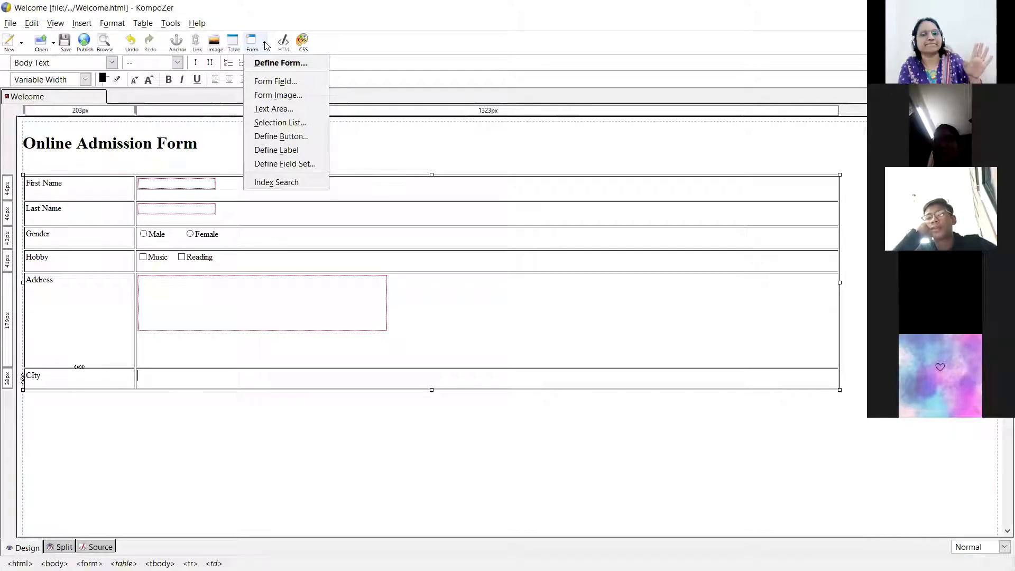
pyautogui.click(288, 123)
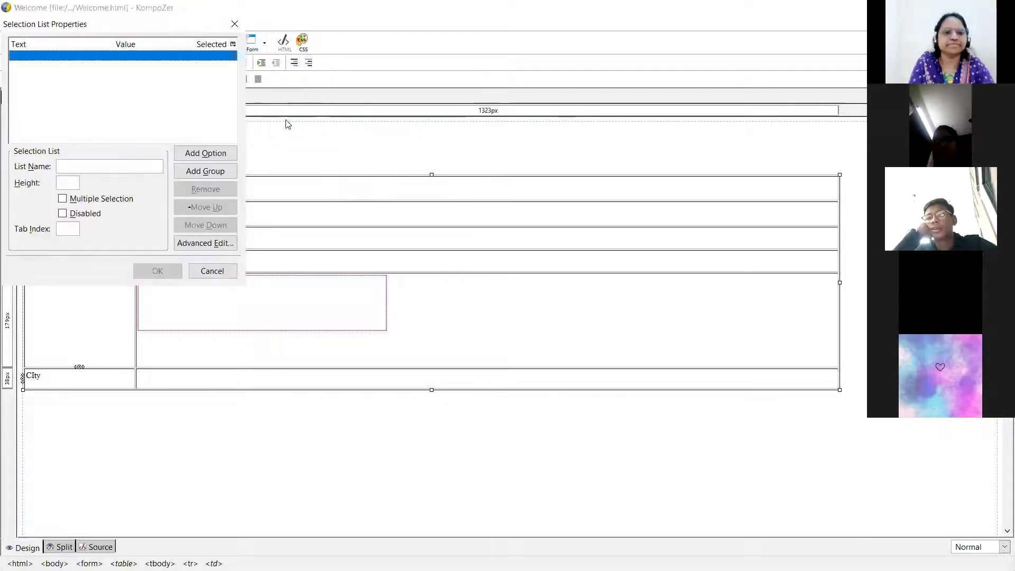
pyautogui.click(120, 166)
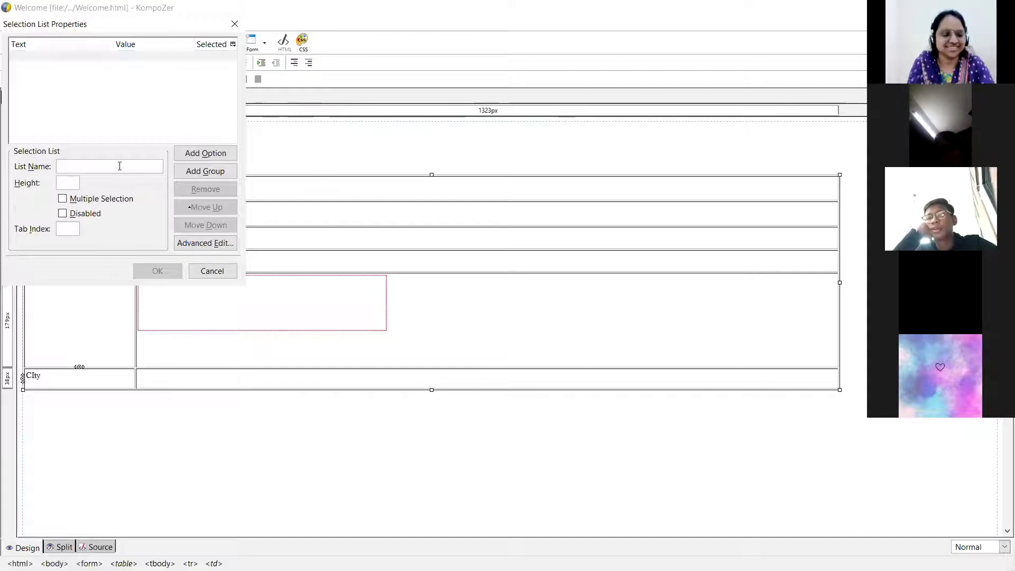
pyautogui.write('City')
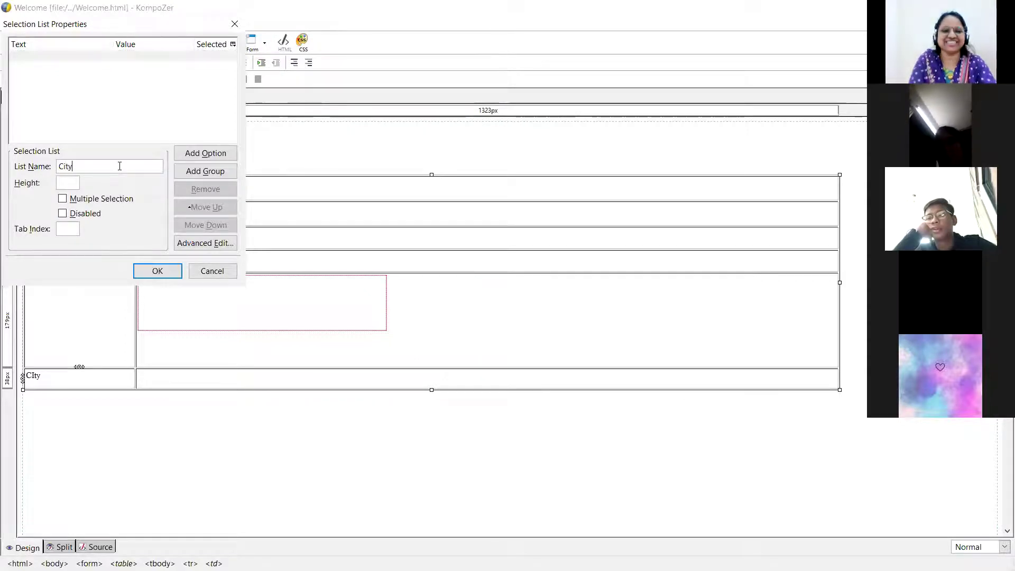
# Add the options Ahmedabad, Rajkot, Baroda and Jamnagar to the City list and insert it in the table.
pyautogui.click(191, 154)
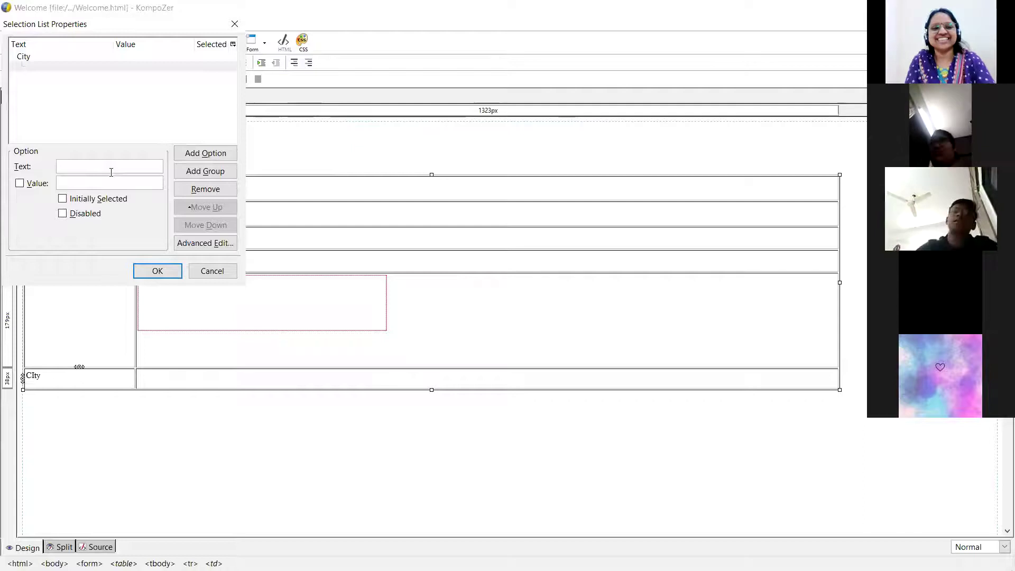
pyautogui.write('Ahmedabad')
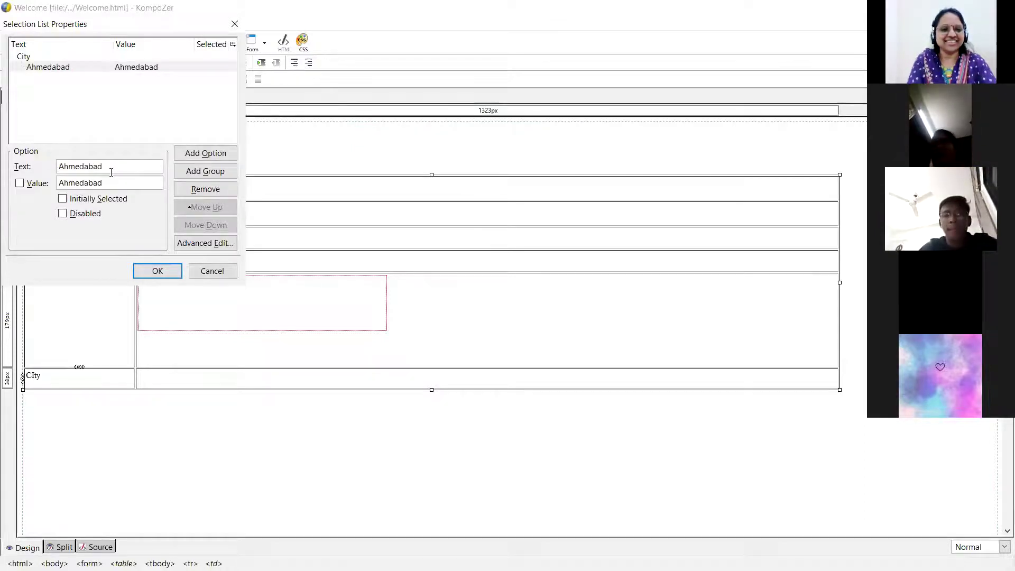
pyautogui.click(191, 153)
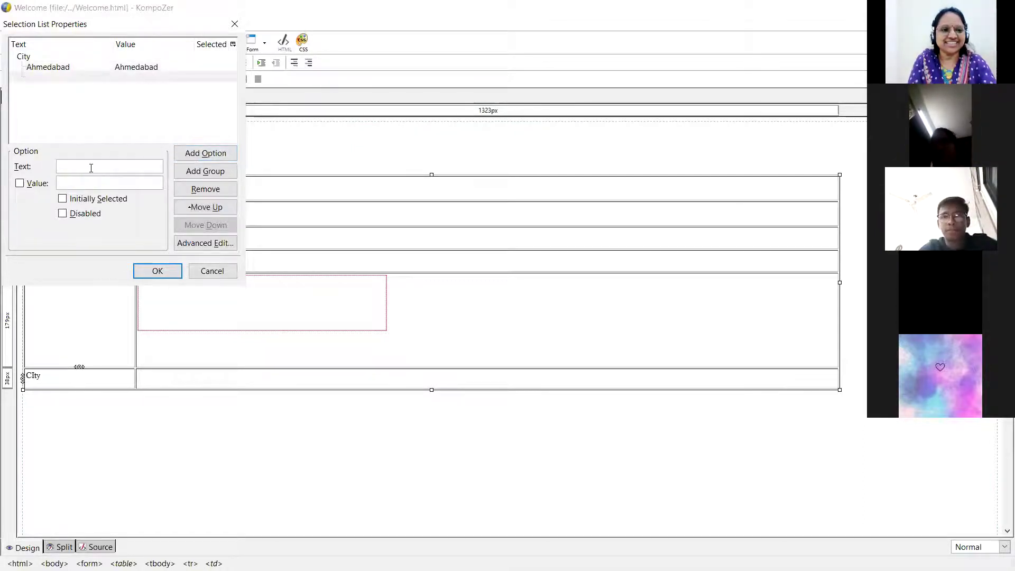
pyautogui.write('Rajkot')
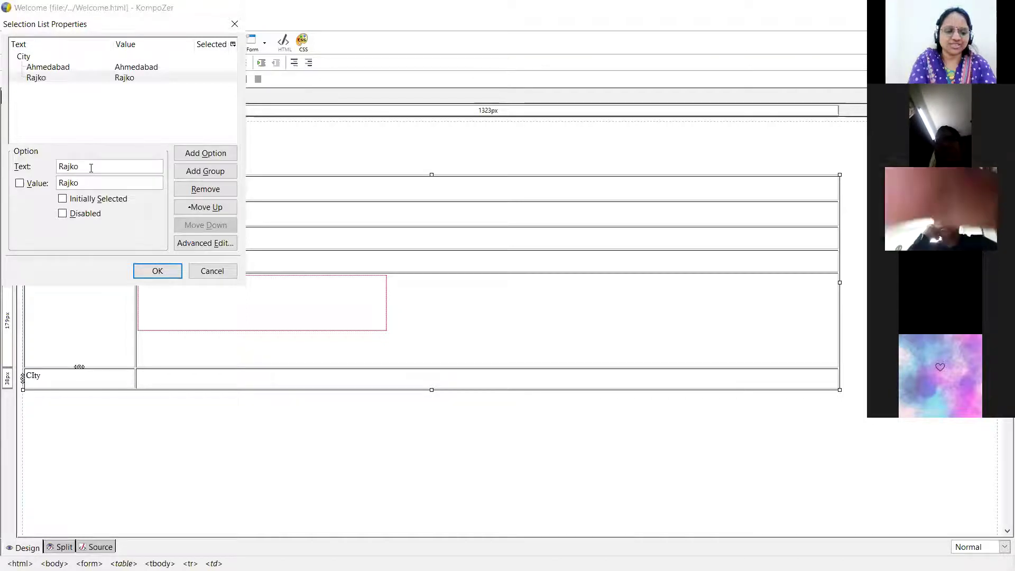
pyautogui.click(198, 152)
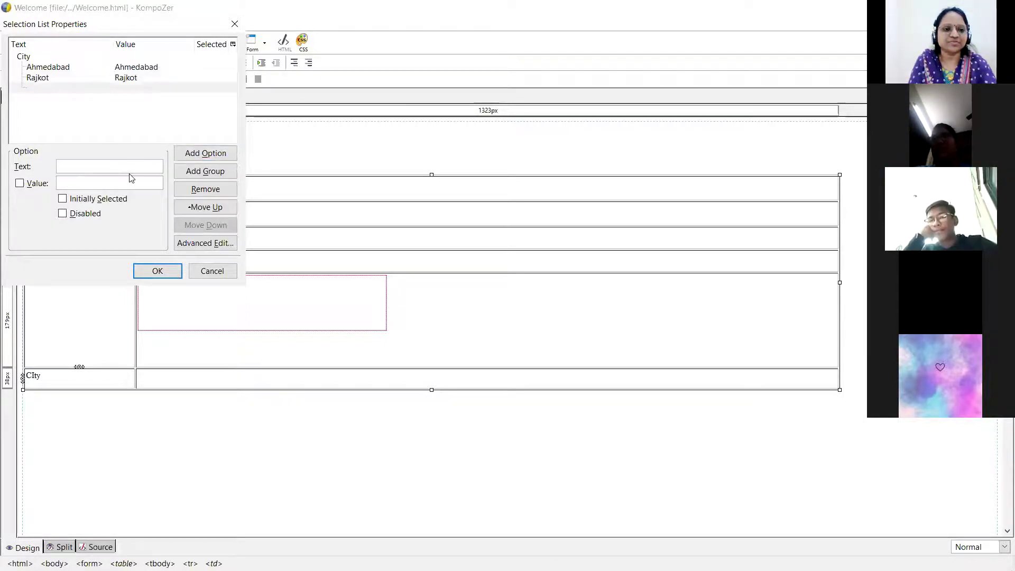
pyautogui.write('B')
pyautogui.press('BackSpace')
pyautogui.write('B')
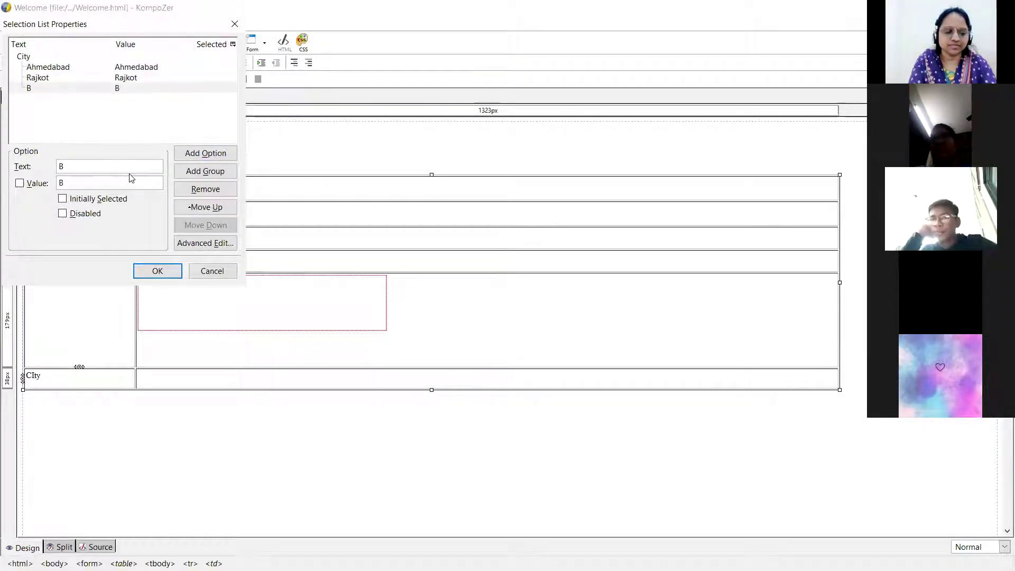
pyautogui.write('aroda')
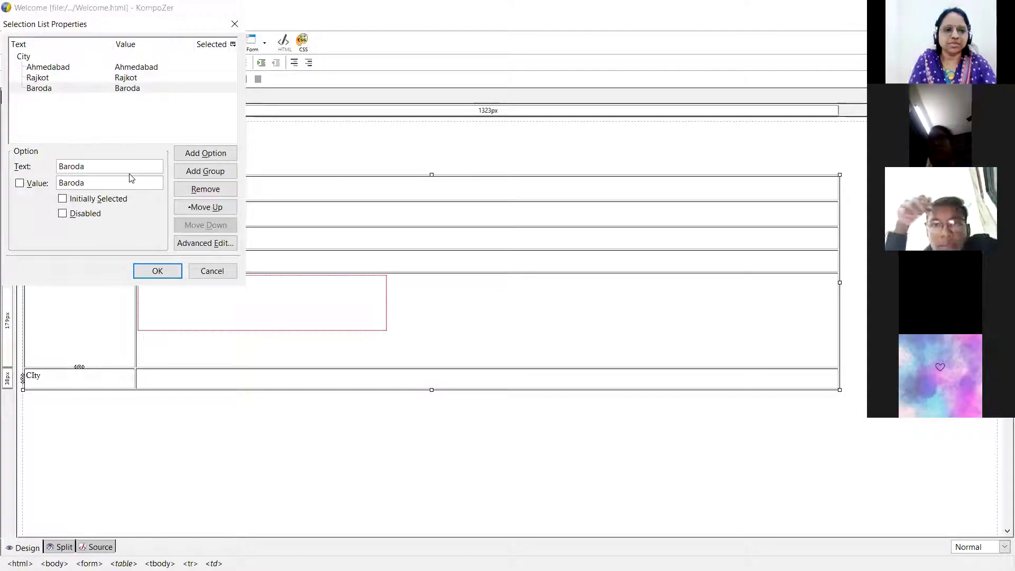
pyautogui.click(202, 155)
pyautogui.write('Jamnagar')
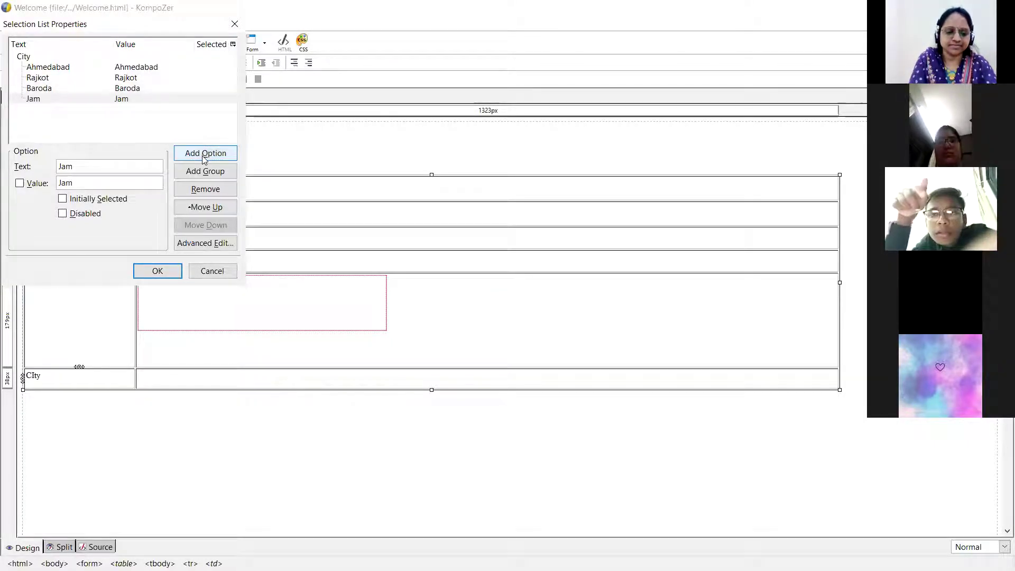
pyautogui.click(161, 270)
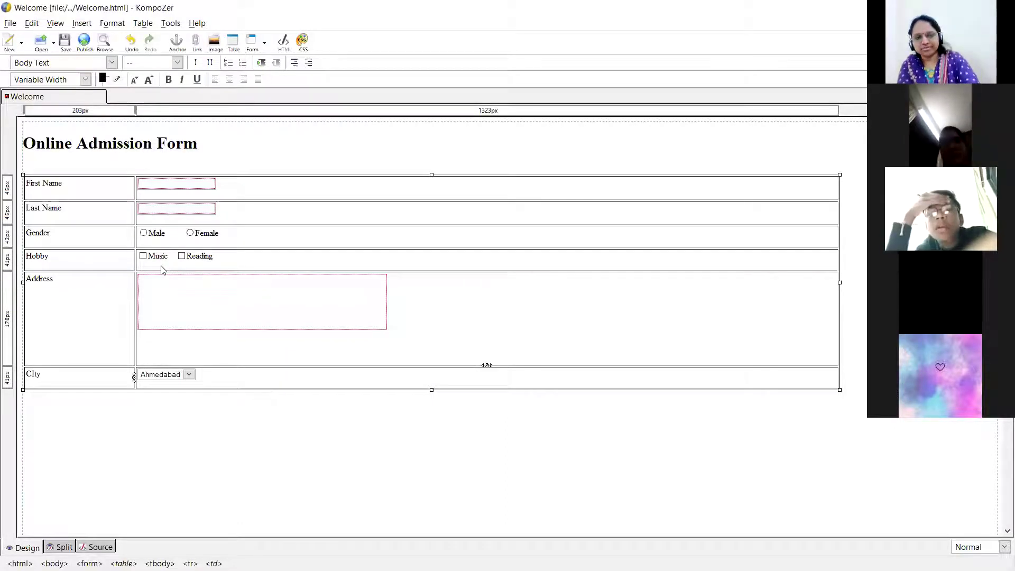
# Append a new row below the city row and insert a submit button named "a" in its first cell.
pyautogui.press('Tab')
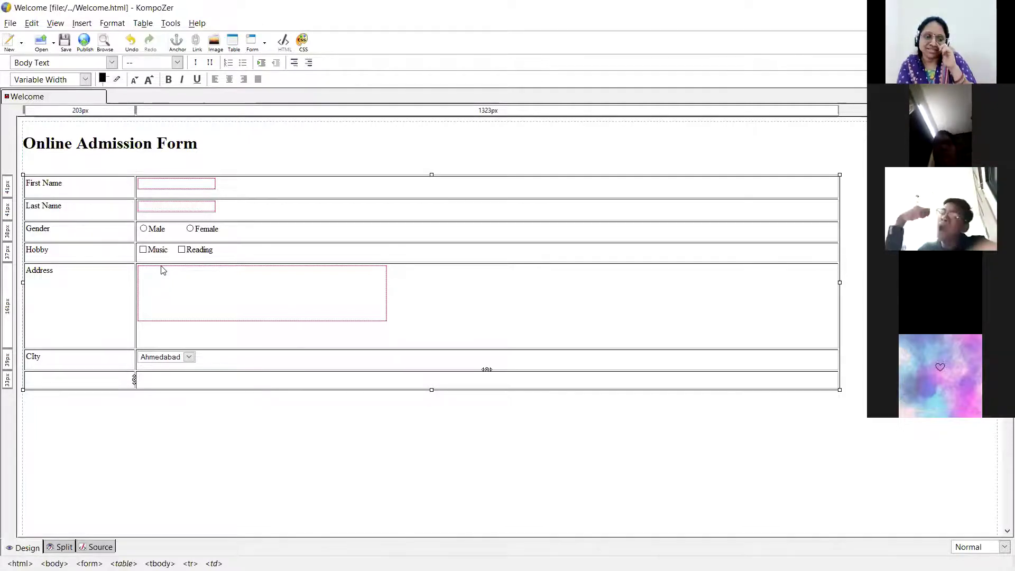
pyautogui.click(260, 48)
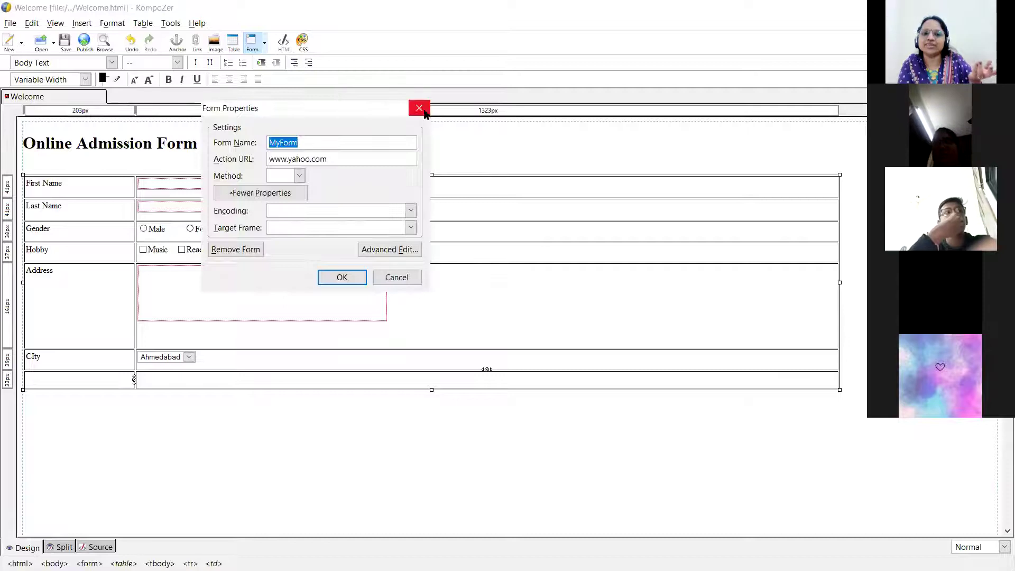
pyautogui.click(422, 110)
pyautogui.click(265, 43)
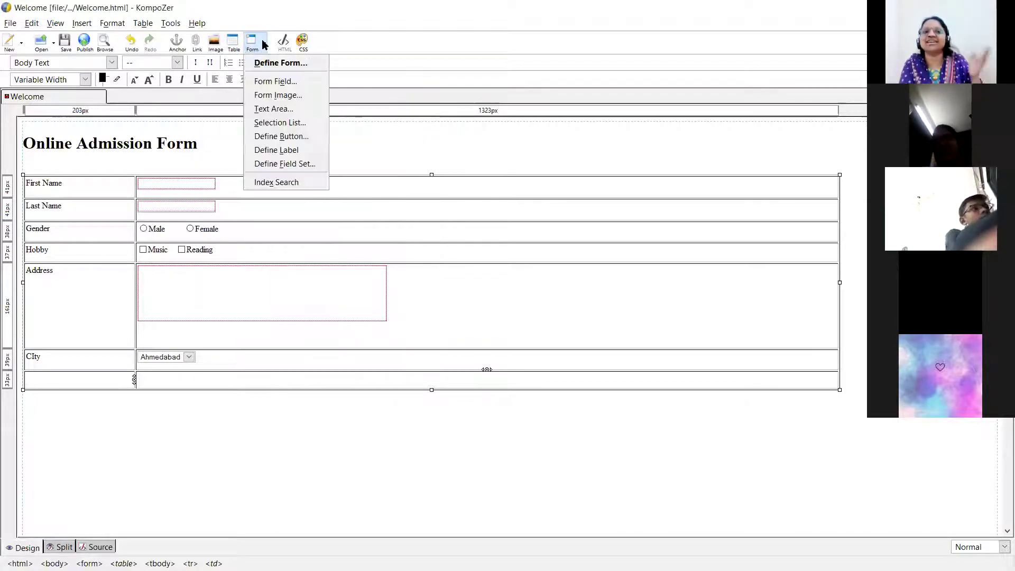
pyautogui.click(269, 77)
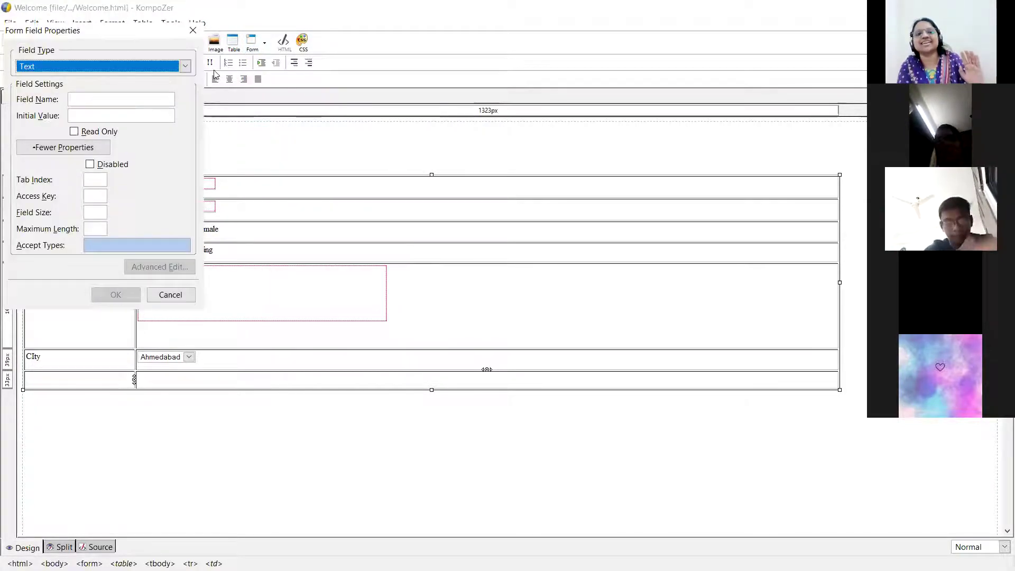
pyautogui.click(188, 67)
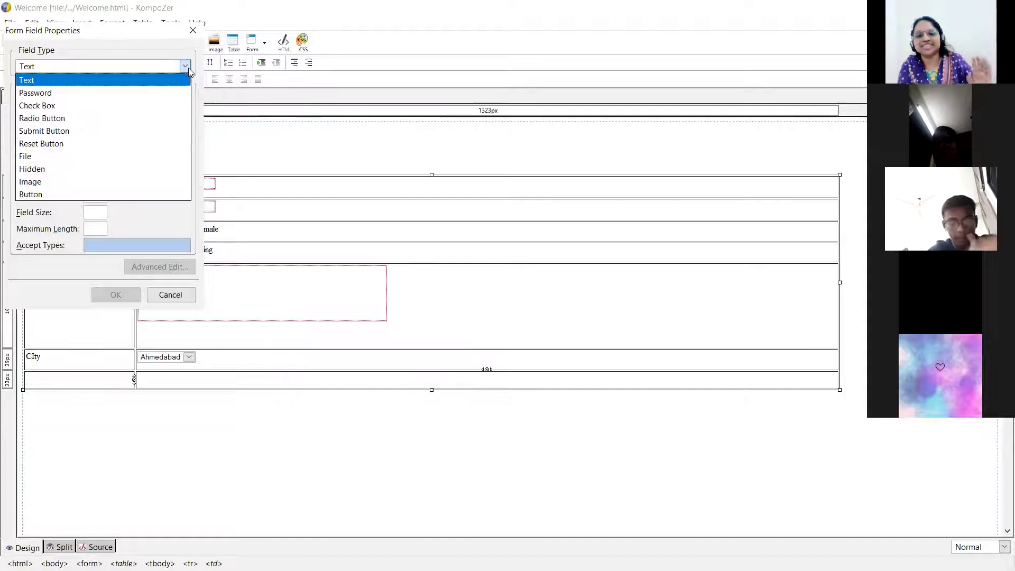
pyautogui.click(93, 136)
pyautogui.click(95, 100)
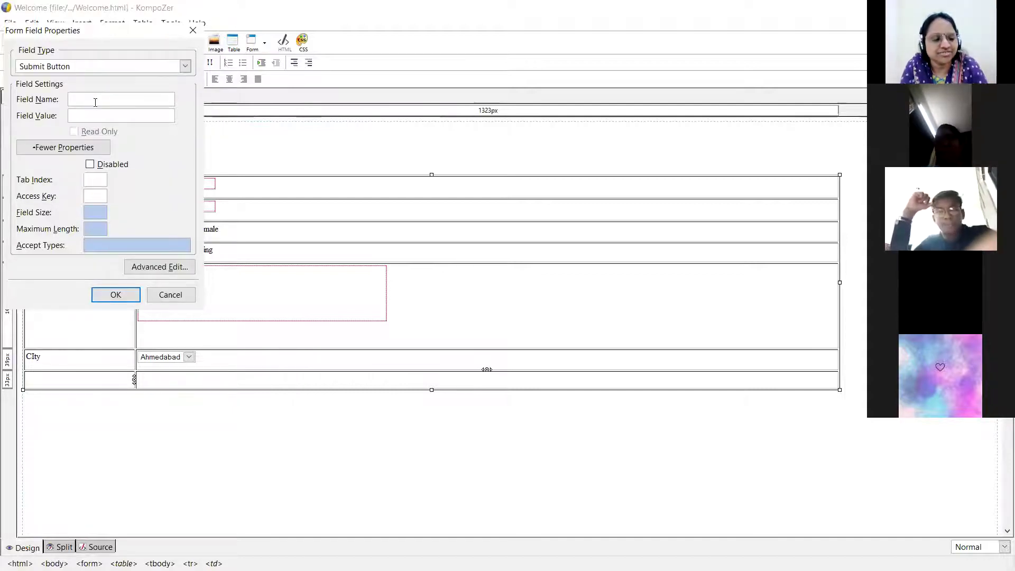
pyautogui.write('a')
pyautogui.click(103, 296)
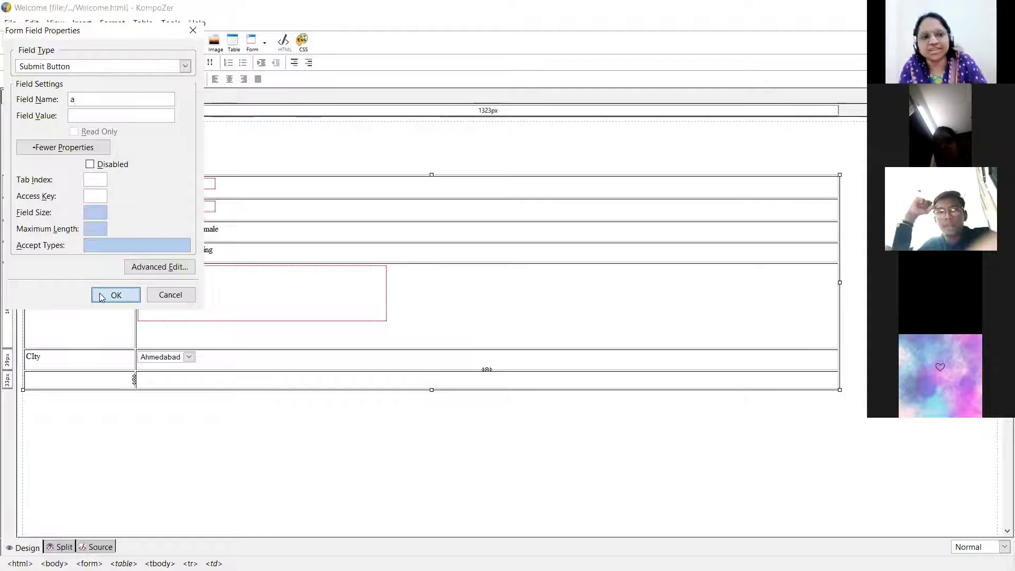
# Set the submit button's field value to "Submit".
pyautogui.click(39, 381)
pyautogui.click(40, 384)
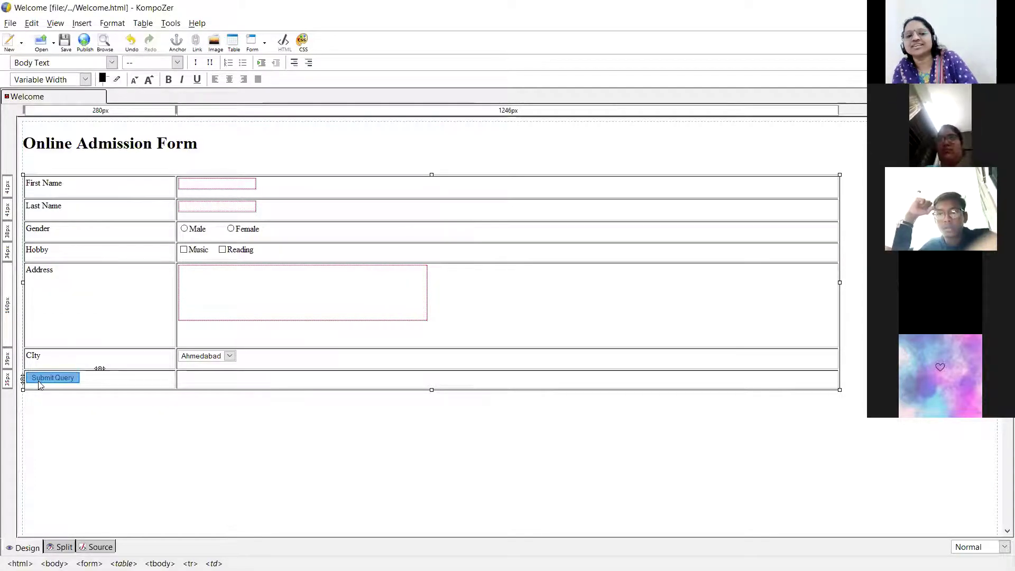
pyautogui.doubleClick(40, 385)
pyautogui.click(100, 113)
pyautogui.write('Submit')
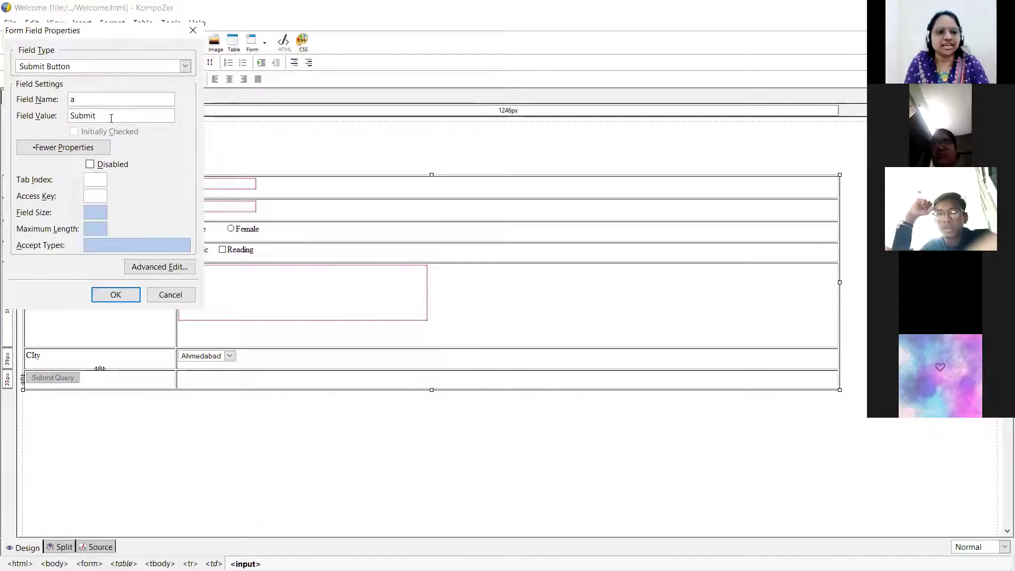
pyautogui.click(116, 295)
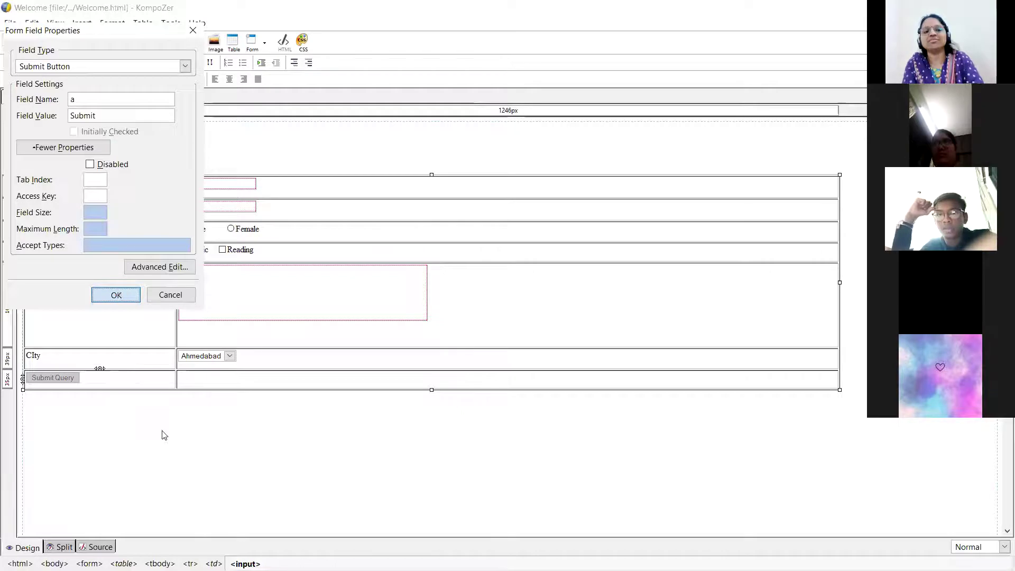
# Insert a reset button in the last row's second cell, beside the Submit button.
pyautogui.click(197, 379)
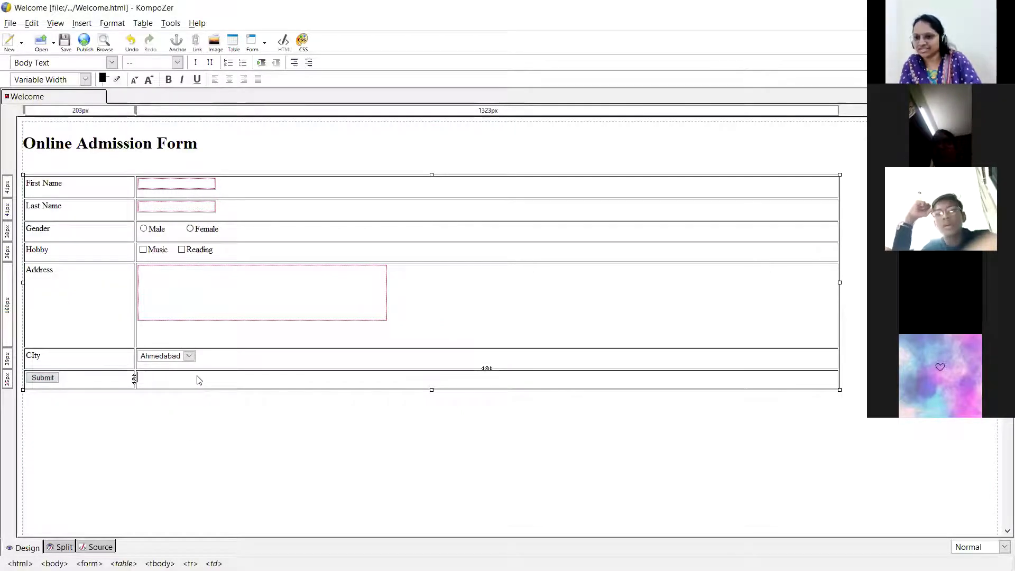
pyautogui.click(266, 45)
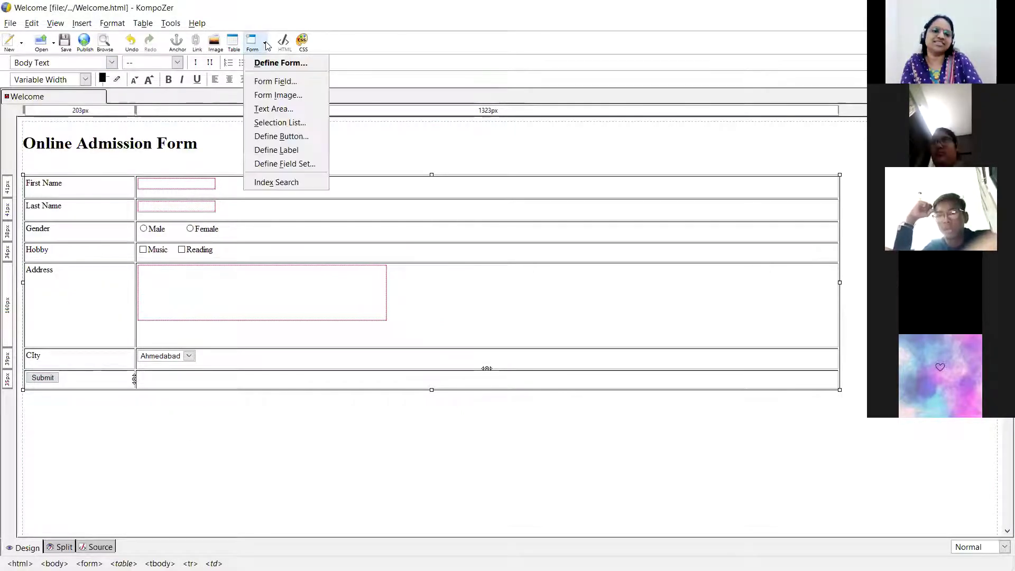
pyautogui.click(263, 80)
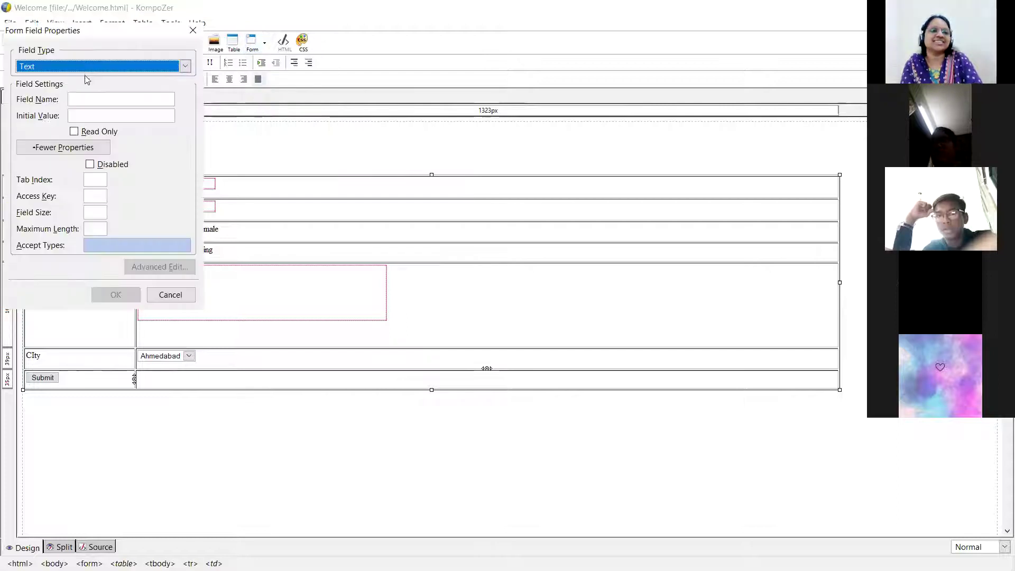
pyautogui.click(94, 66)
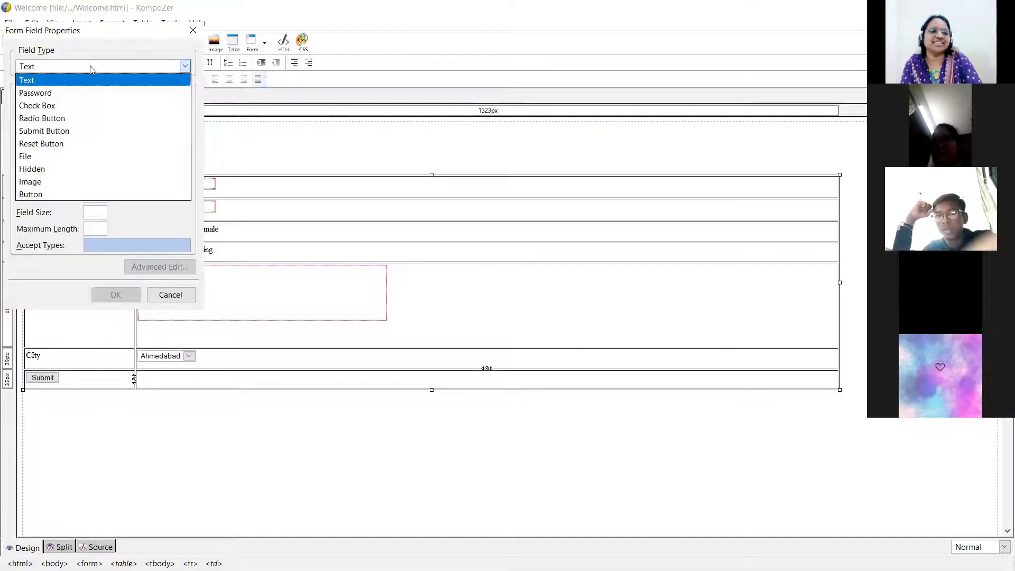
pyautogui.click(40, 144)
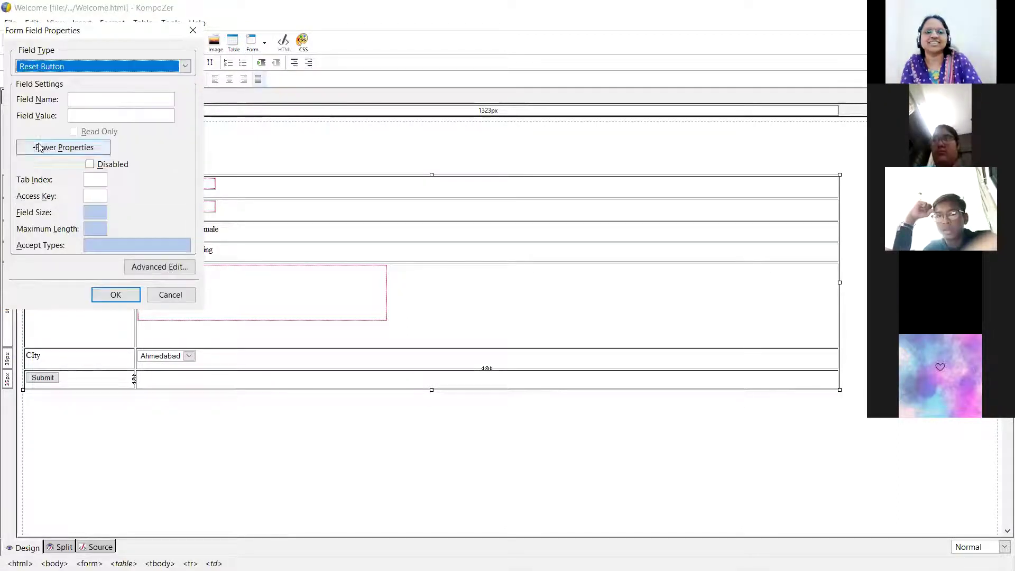
pyautogui.click(116, 293)
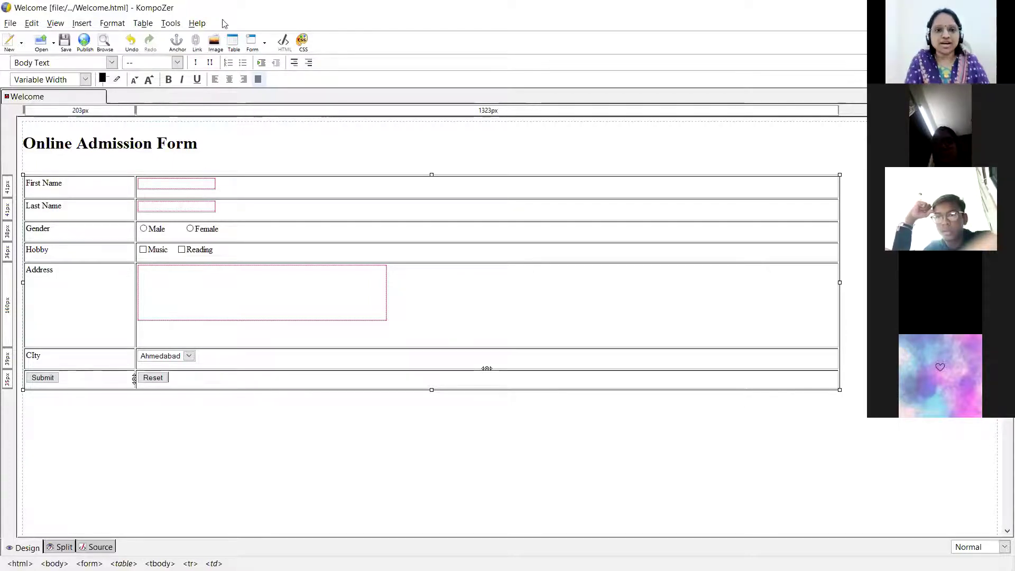
# Create a new CSS style rule applied to all elements of type body.
pyautogui.click(306, 45)
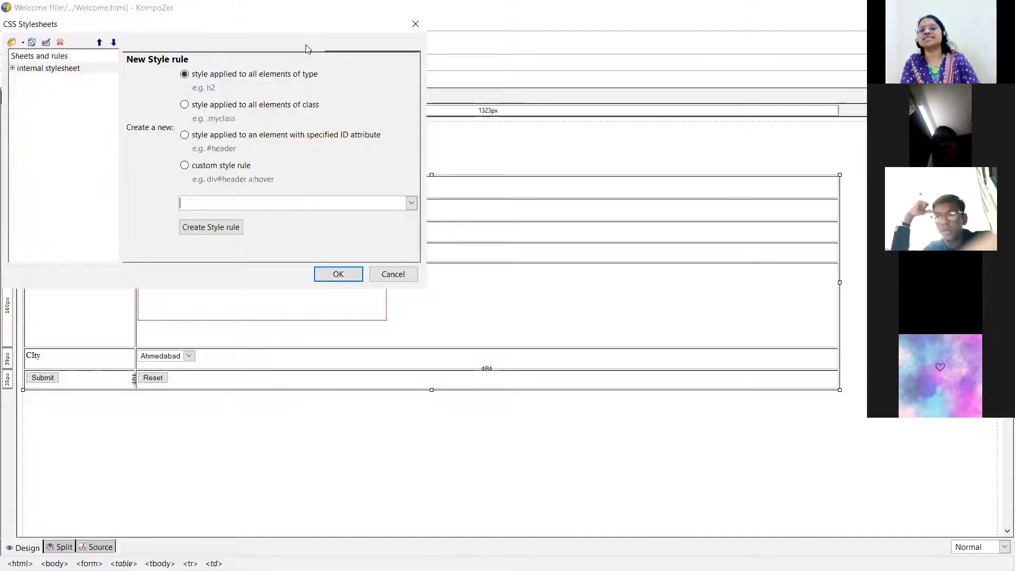
pyautogui.click(411, 204)
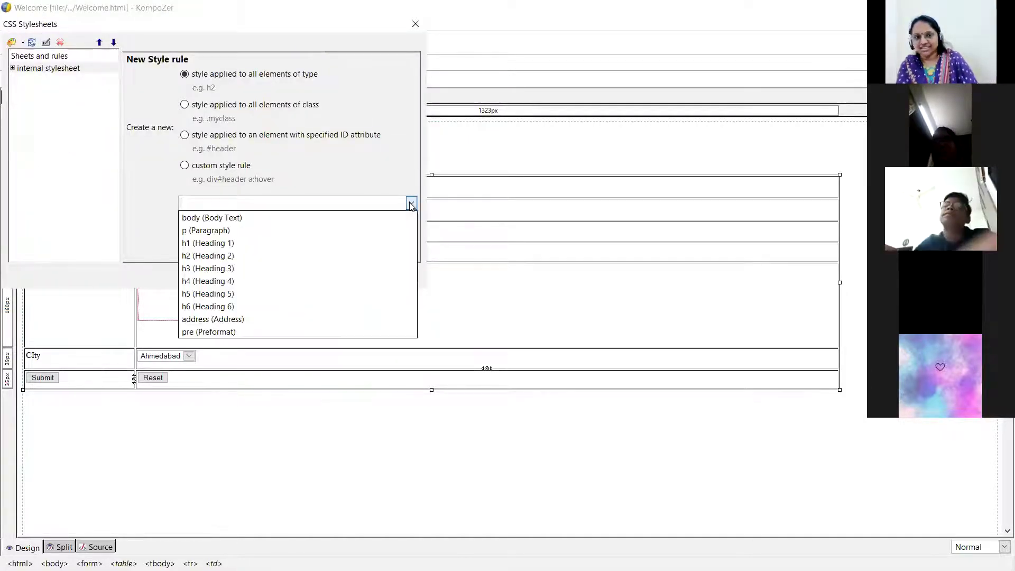
pyautogui.click(270, 217)
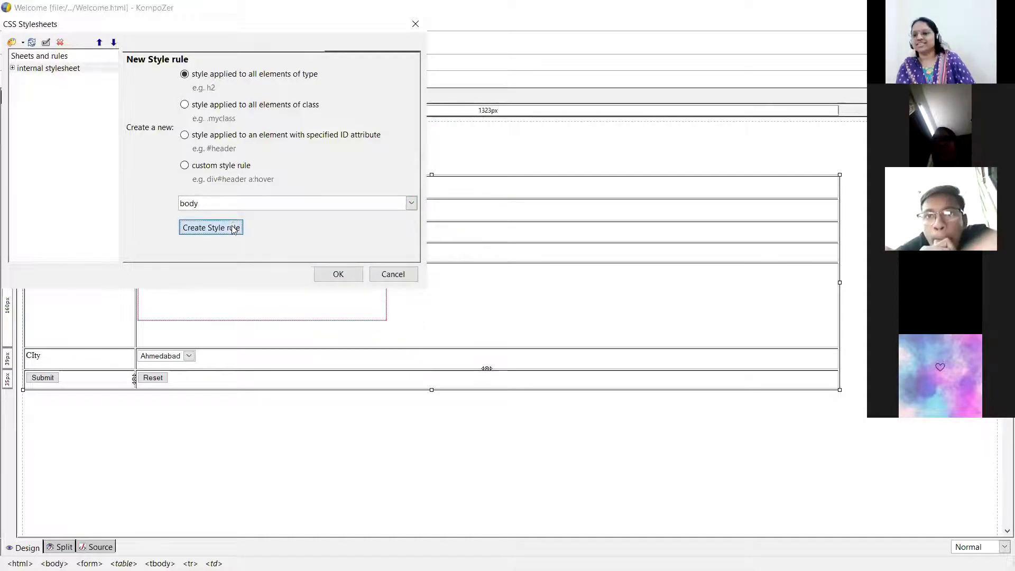
pyautogui.click(233, 228)
# Give the body rule the predefined font family "Courier New", Courier, monospace and a font size of 1.5em.
pyautogui.click(165, 44)
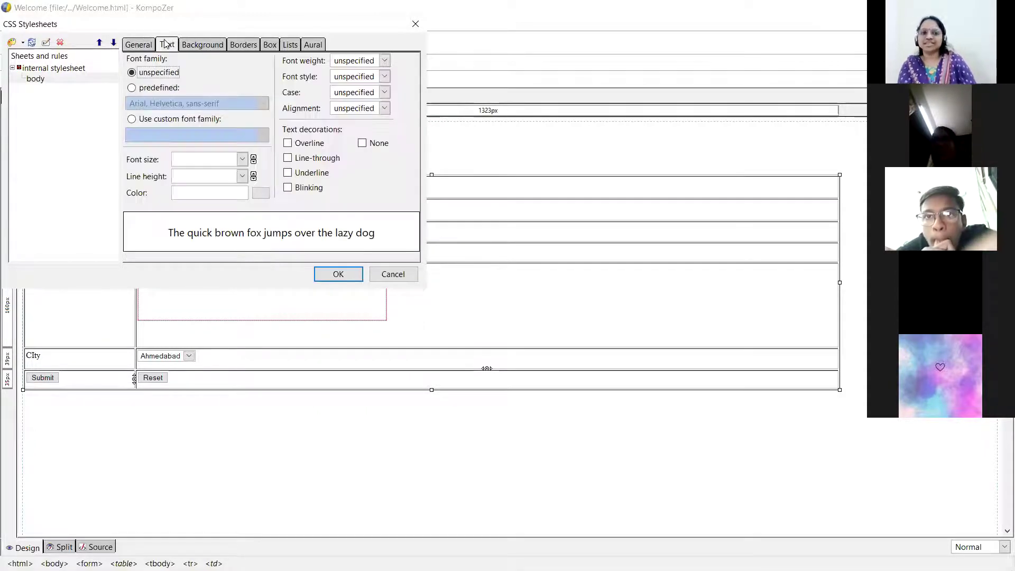
pyautogui.click(157, 88)
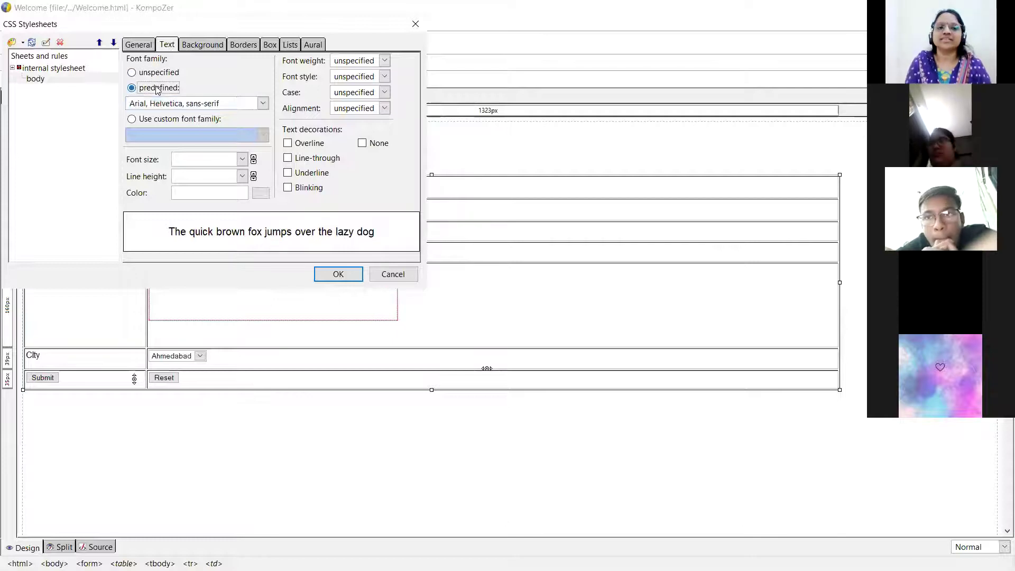
pyautogui.click(262, 104)
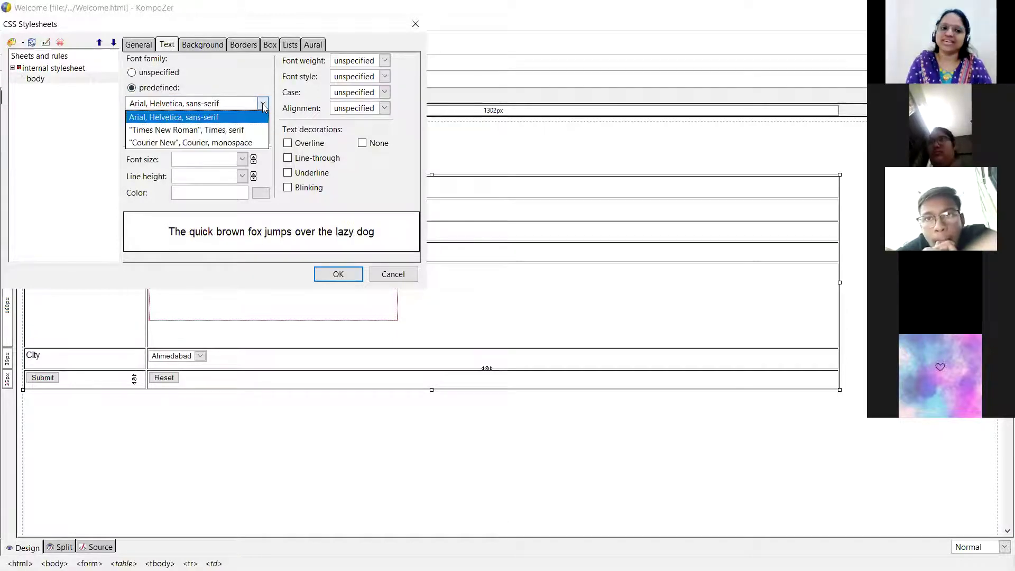
pyautogui.click(181, 142)
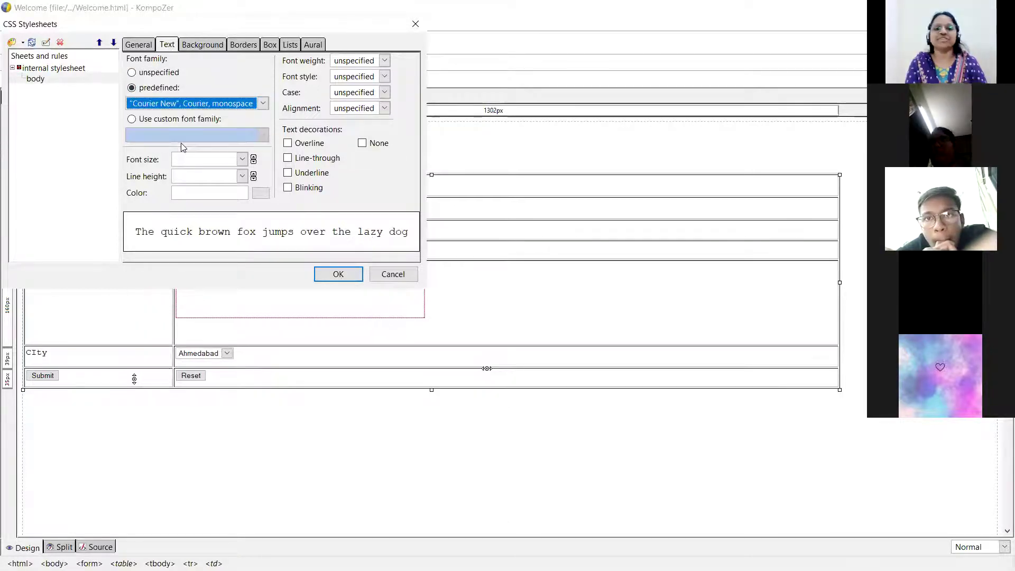
pyautogui.click(253, 157)
pyautogui.click(253, 157)
pyautogui.click(253, 157)
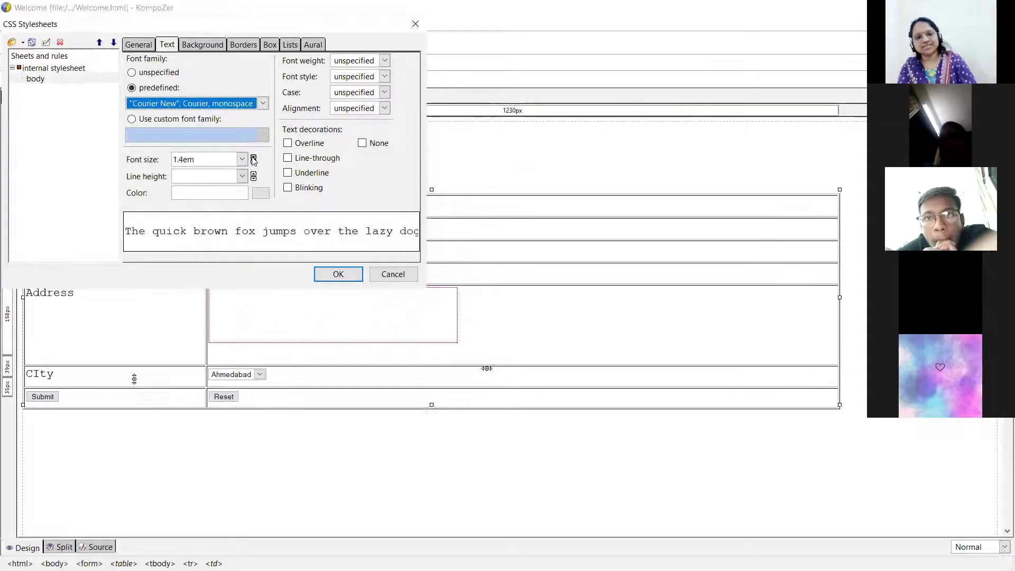
pyautogui.click(253, 157)
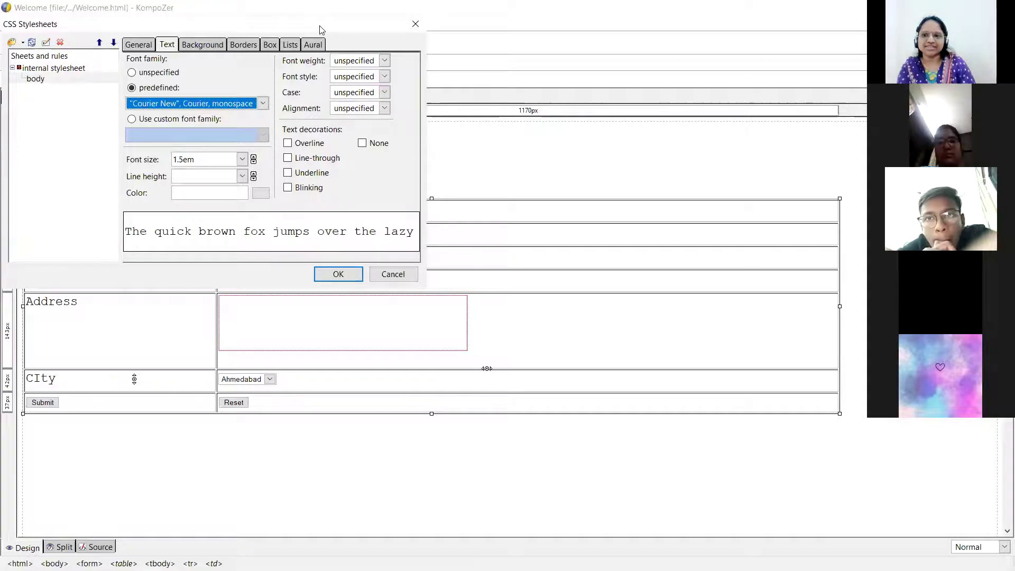
# Uncover the page behind the stylesheet dialog, check the body rule's declarations and set its font size to 1.6em.
pyautogui.moveTo(341, 34); pyautogui.dragTo(650, 126)
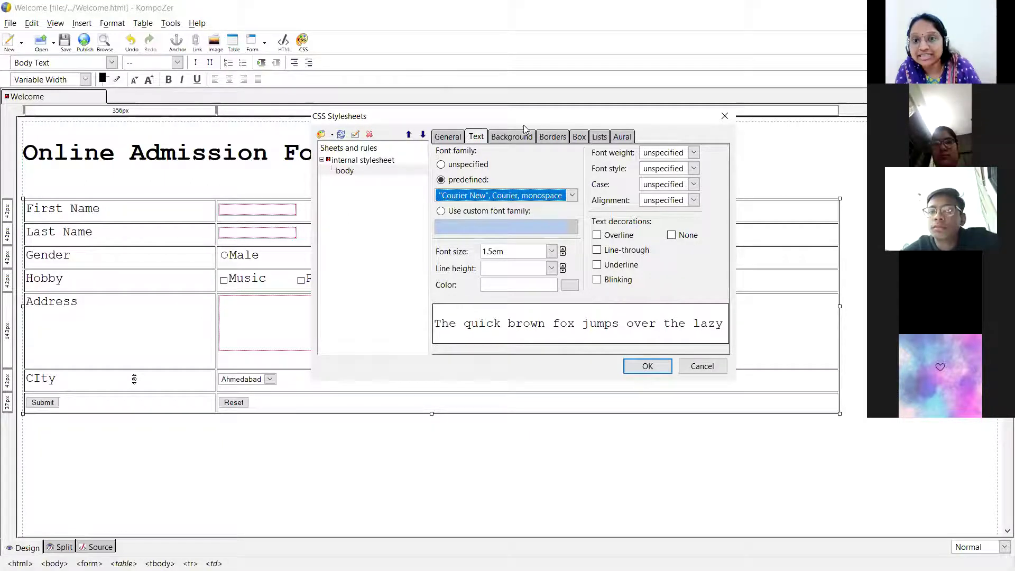
pyautogui.click(453, 140)
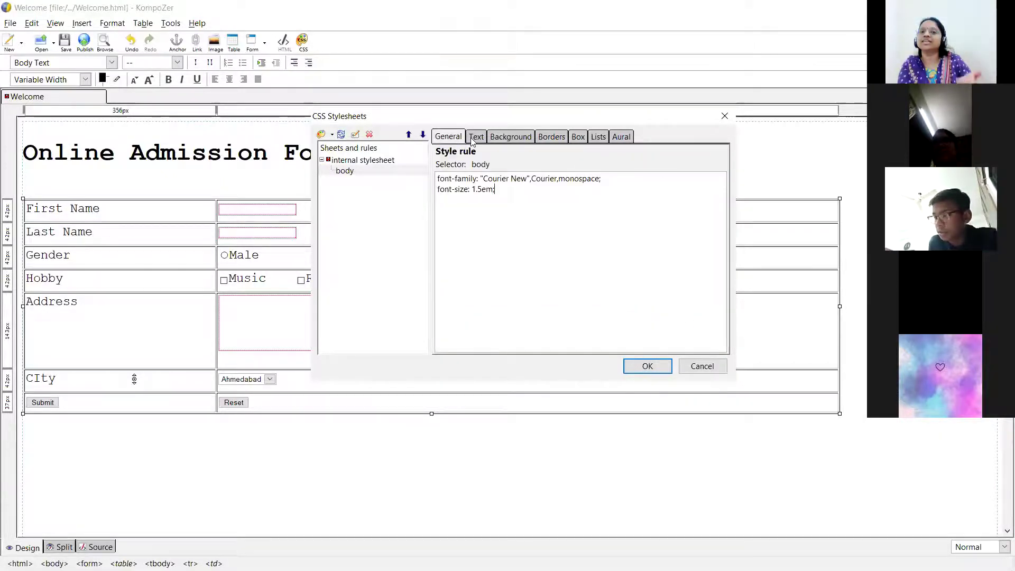
pyautogui.click(473, 139)
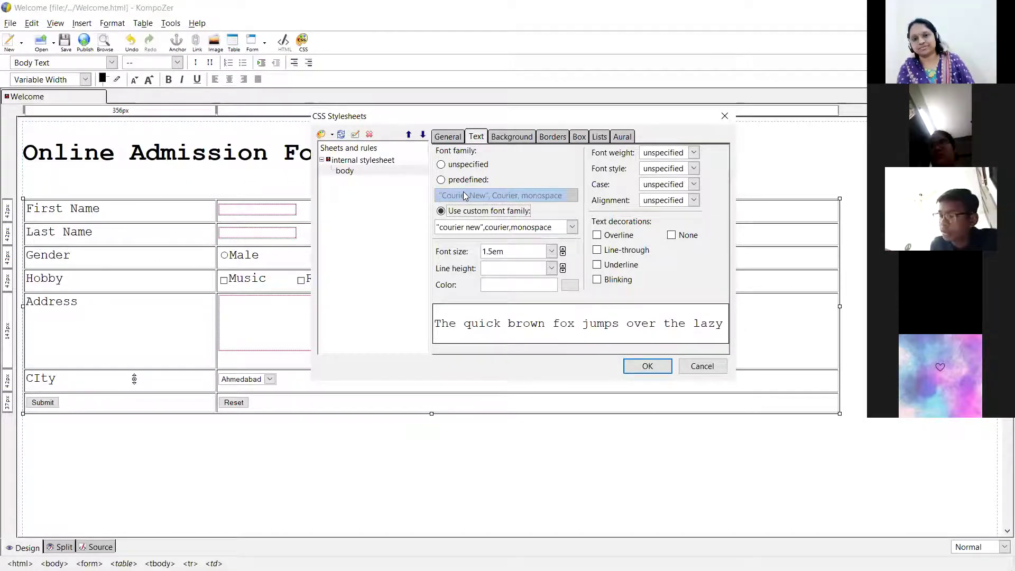
pyautogui.click(562, 249)
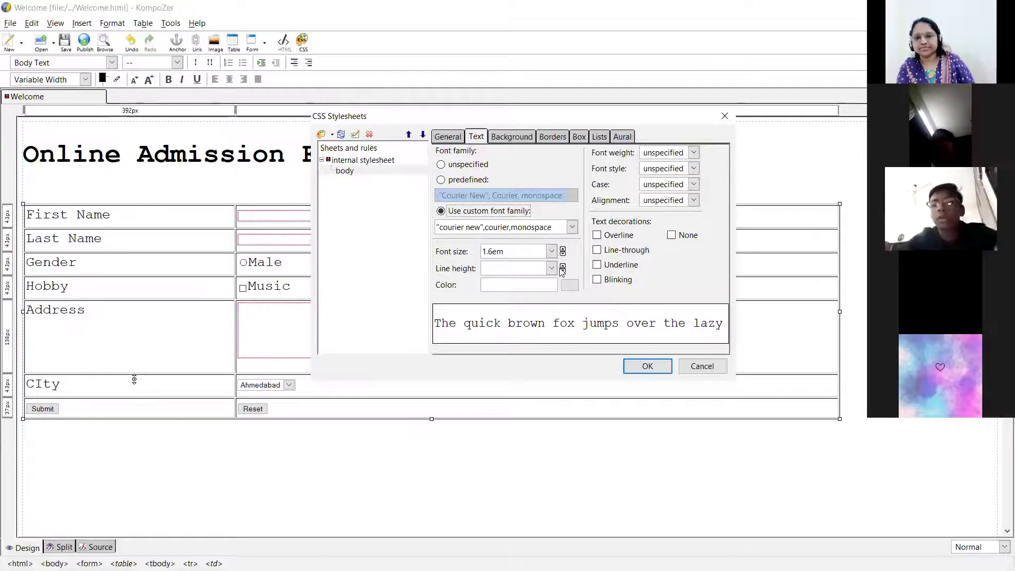
# Set the body rule's line height to 2em and its font weight to Bold.
pyautogui.click(562, 267)
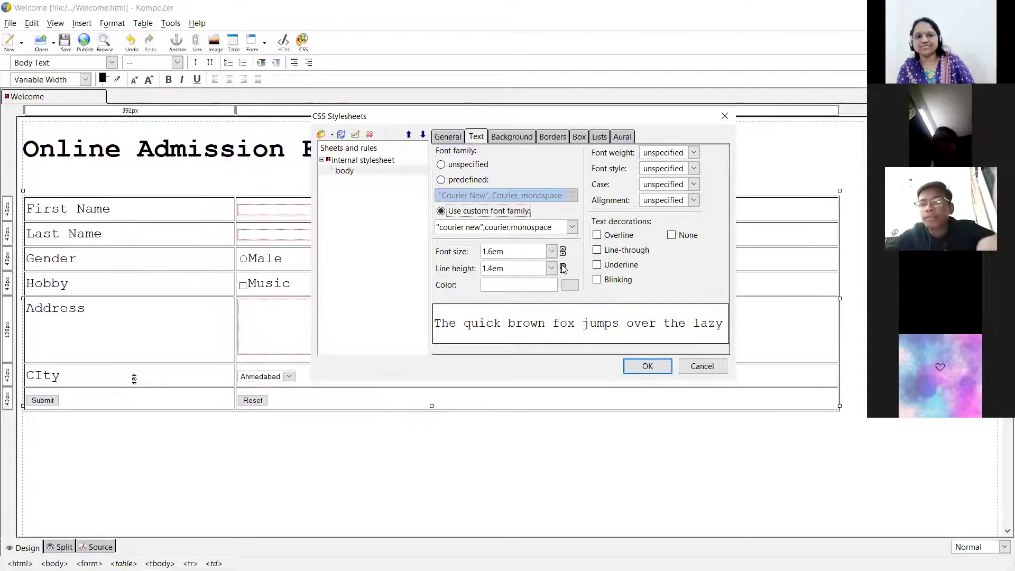
pyautogui.click(563, 267)
pyautogui.click(562, 267)
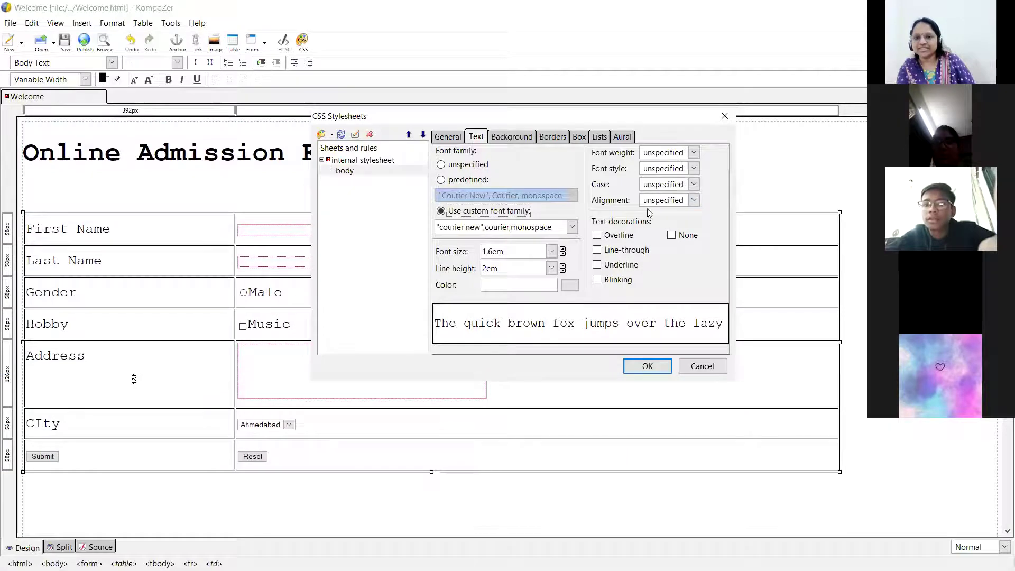
pyautogui.click(692, 152)
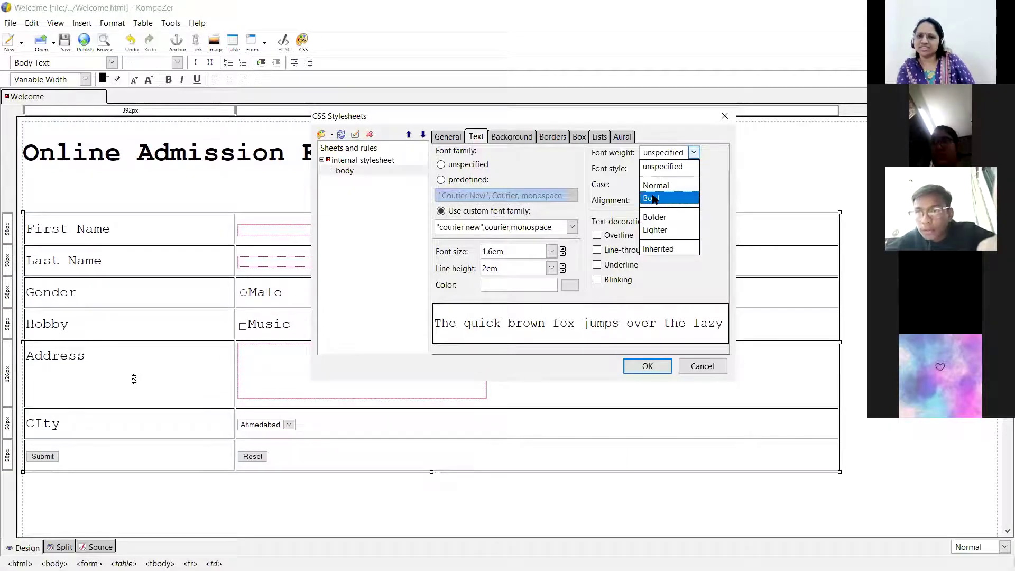
pyautogui.click(654, 198)
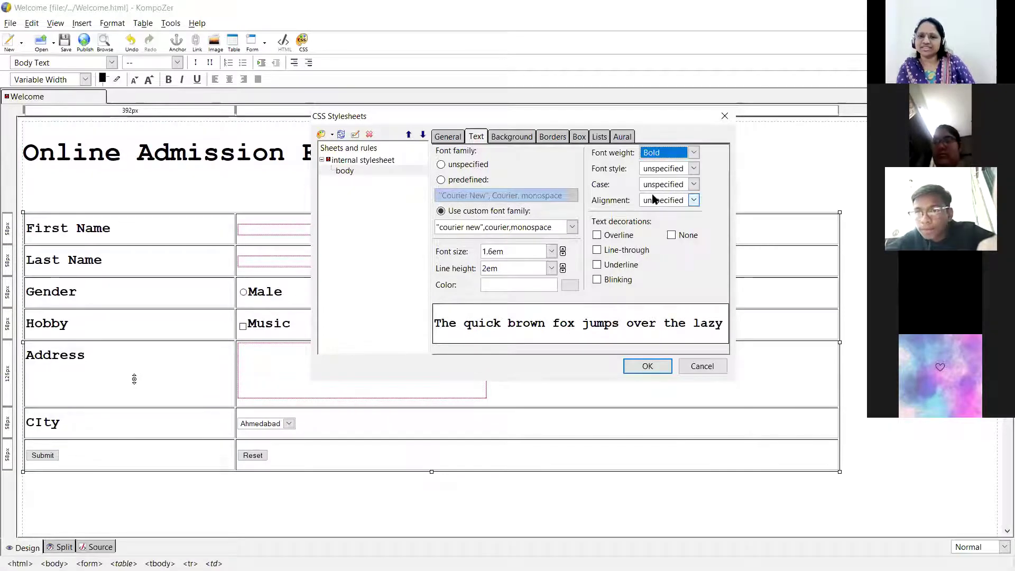
# Set the body rule's background color to the predefined light red #FF6666.
pyautogui.click(527, 137)
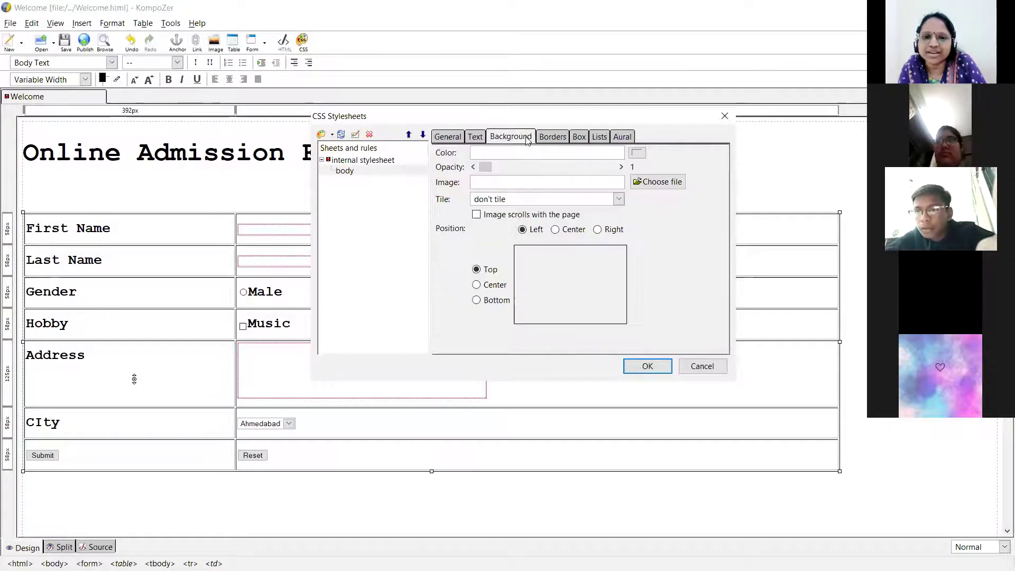
pyautogui.click(636, 154)
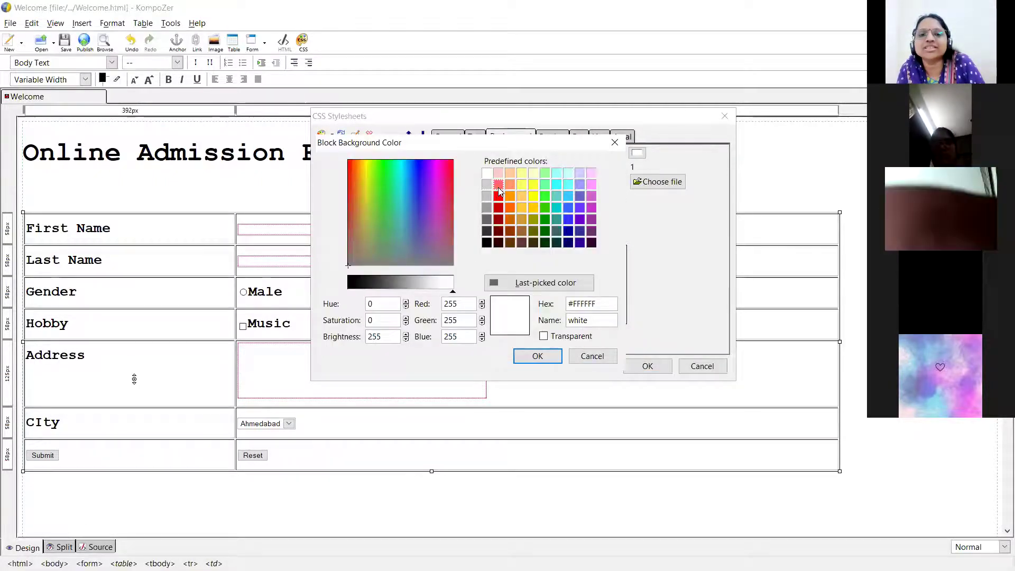
pyautogui.click(499, 186)
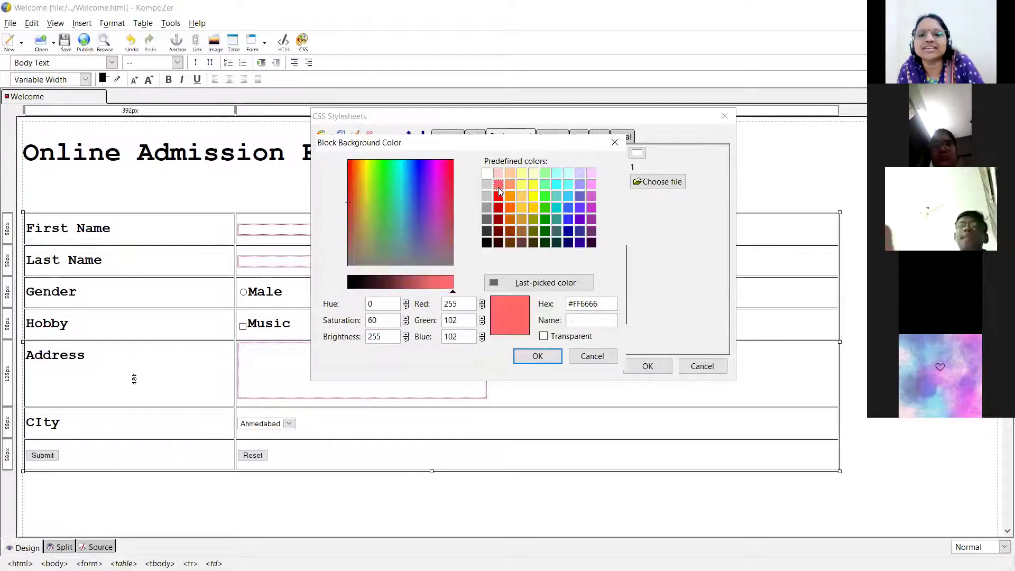
pyautogui.click(537, 356)
# Set the body rule's text color to the predefined light grey #CCCCCC.
pyautogui.click(475, 138)
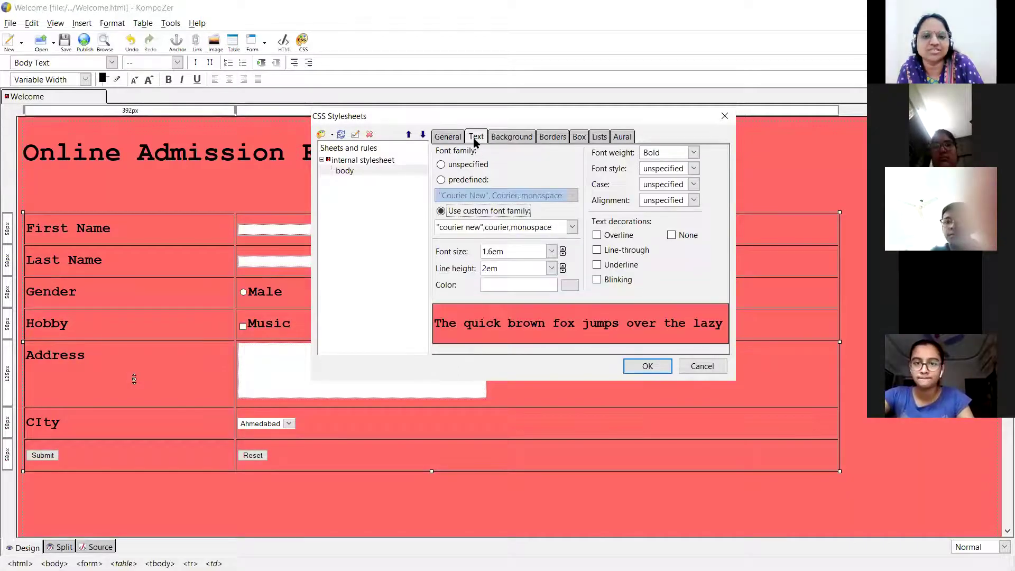
pyautogui.click(570, 290)
pyautogui.click(486, 185)
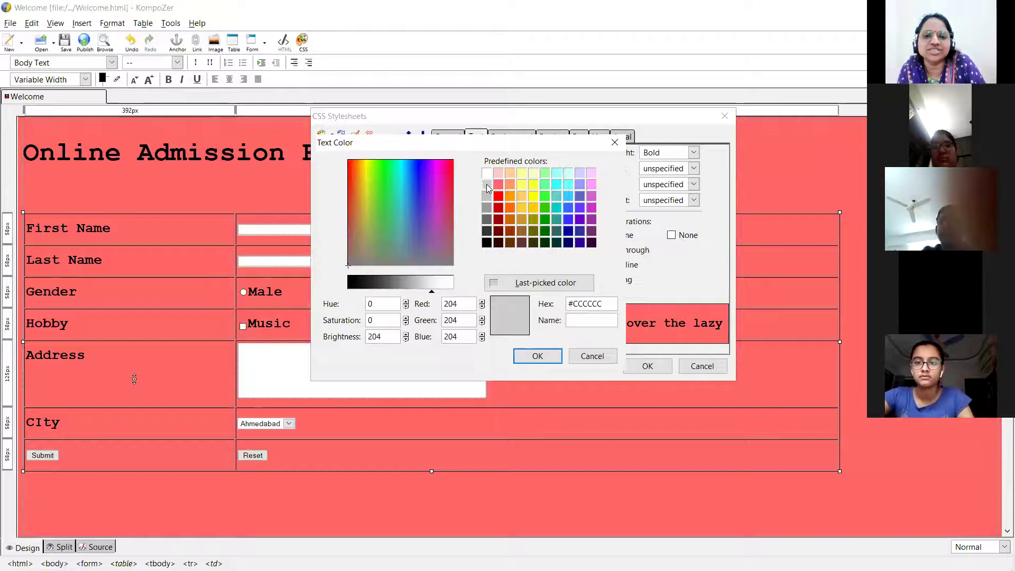
pyautogui.click(520, 357)
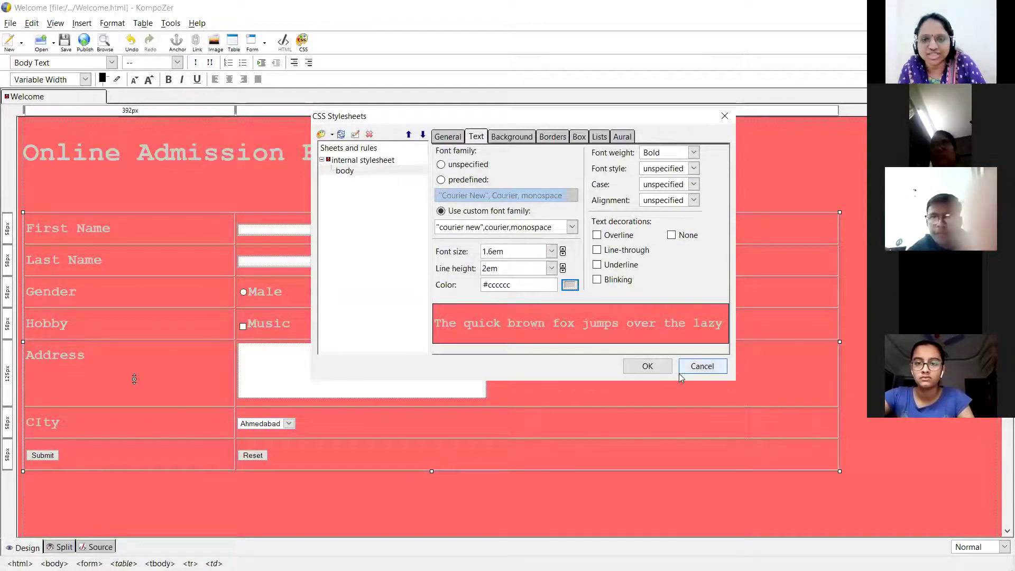
# Give the body a dotted border on all four sides and apply the stylesheet changes.
pyautogui.click(559, 138)
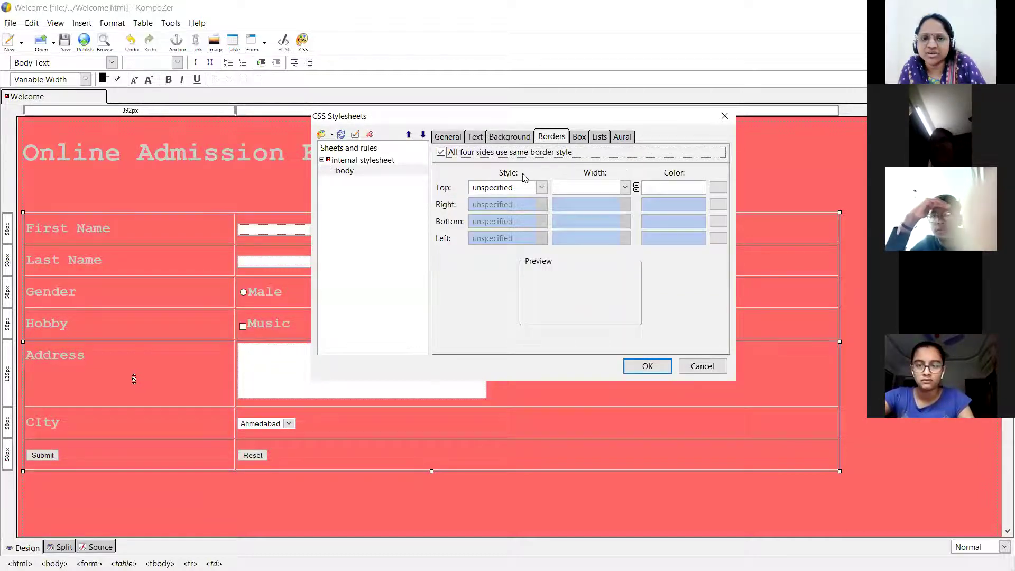
pyautogui.click(541, 188)
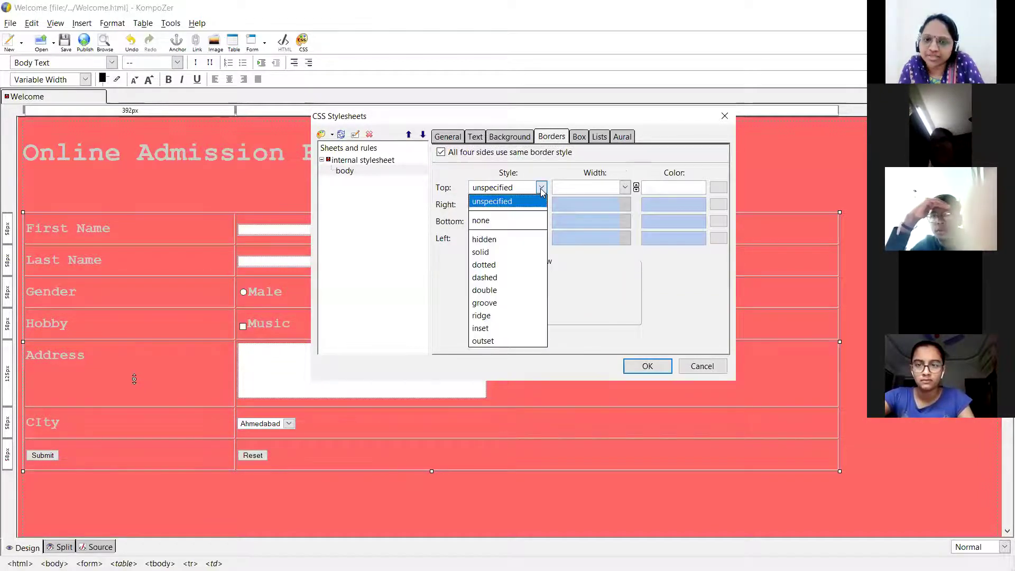
pyautogui.click(491, 264)
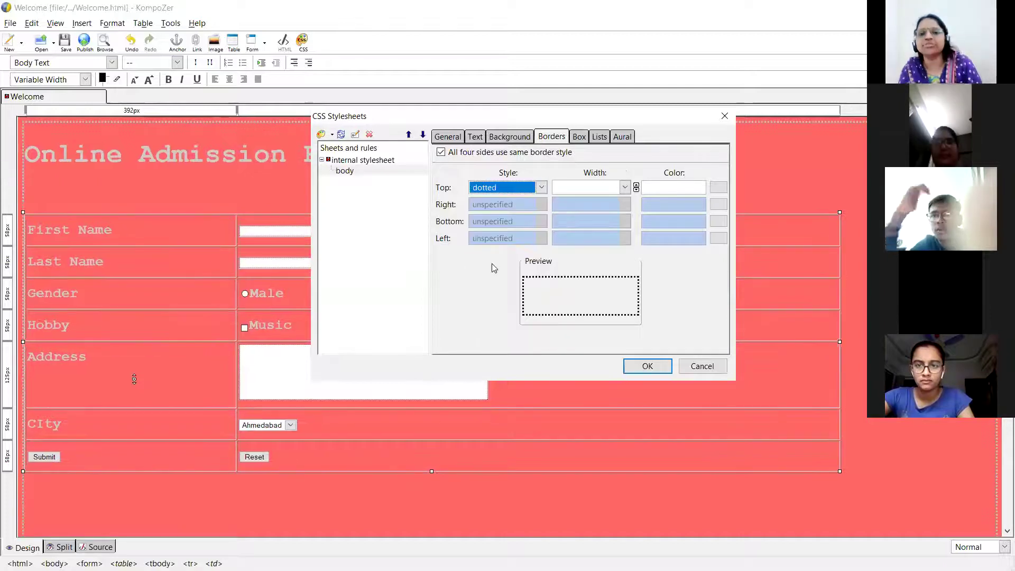
pyautogui.click(643, 370)
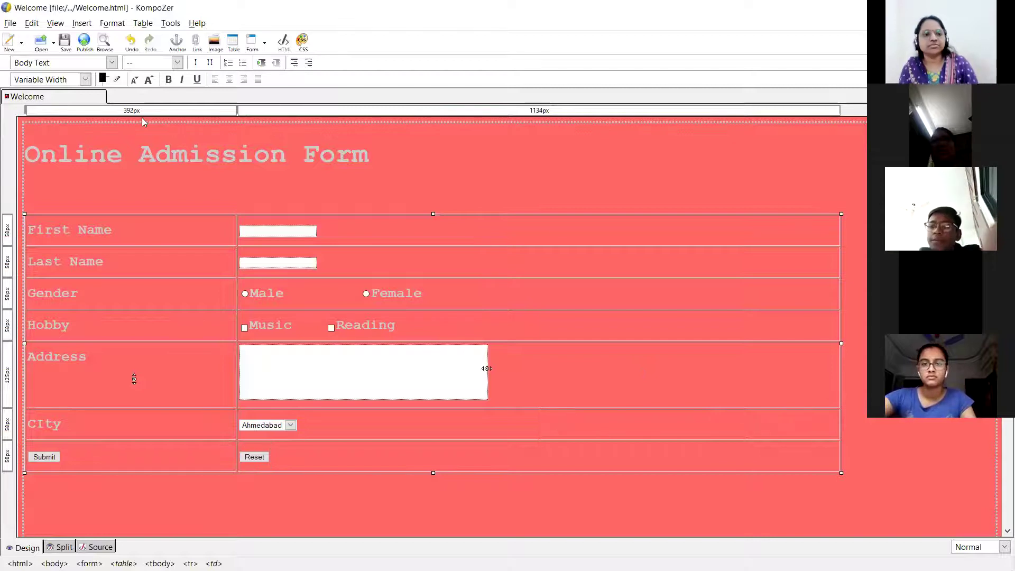
# Center the "Online Admission Form" heading.
pyautogui.click(26, 153)
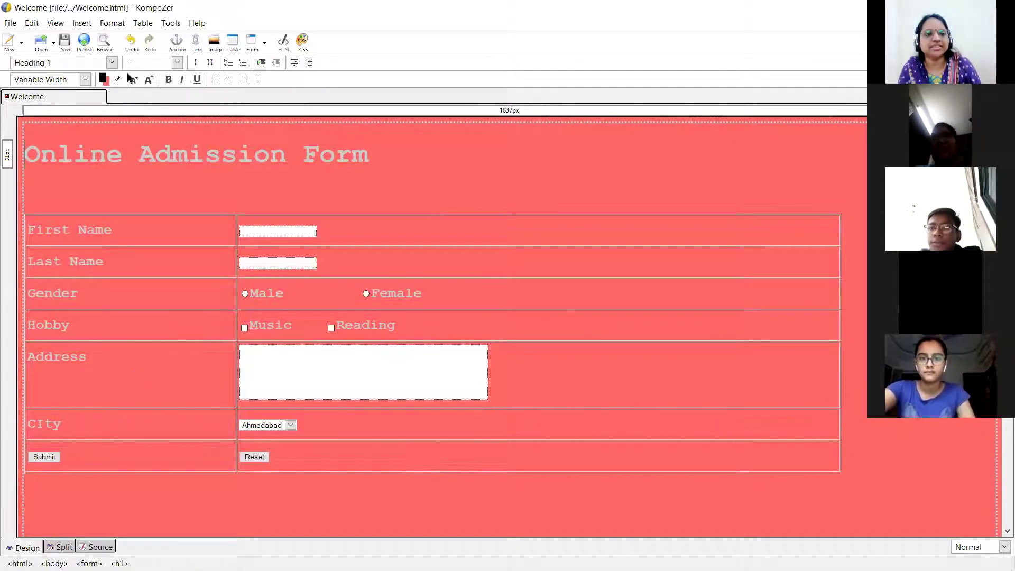
pyautogui.click(228, 81)
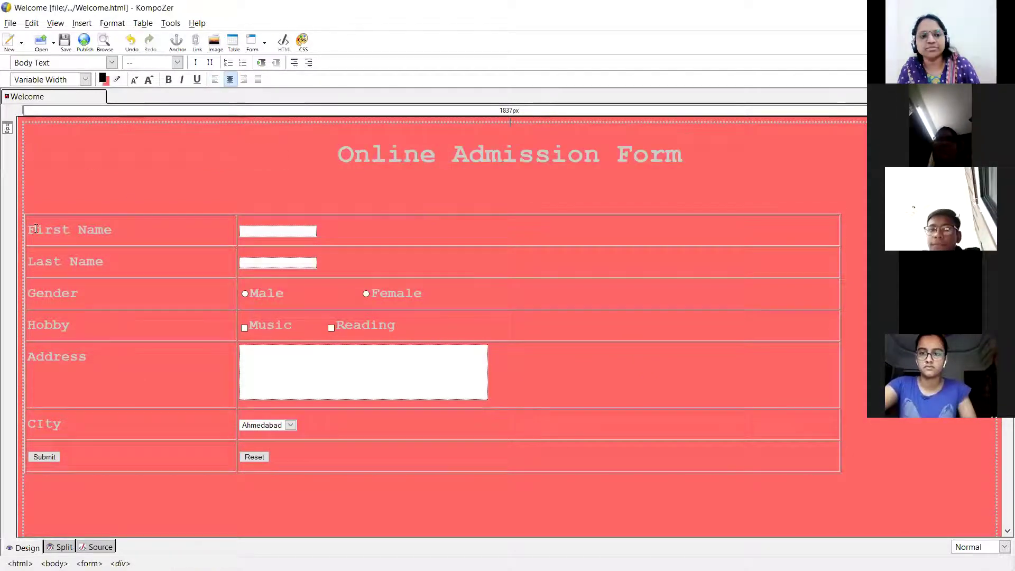
# Set the form table's border to 0 pixels and its alignment to Right, and apply the changes.
pyautogui.click(101, 219)
pyautogui.doubleClick(100, 214)
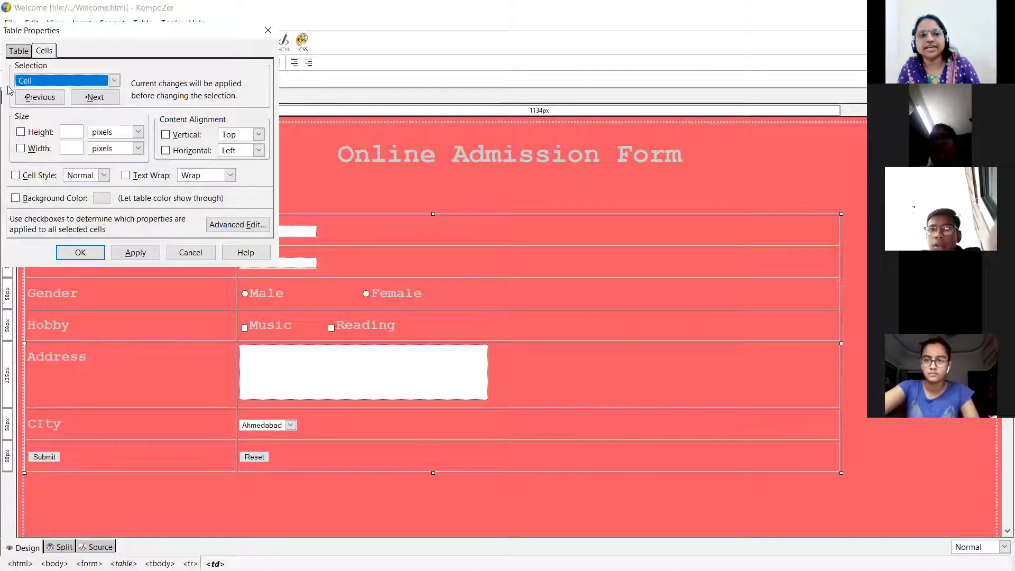
pyautogui.click(18, 52)
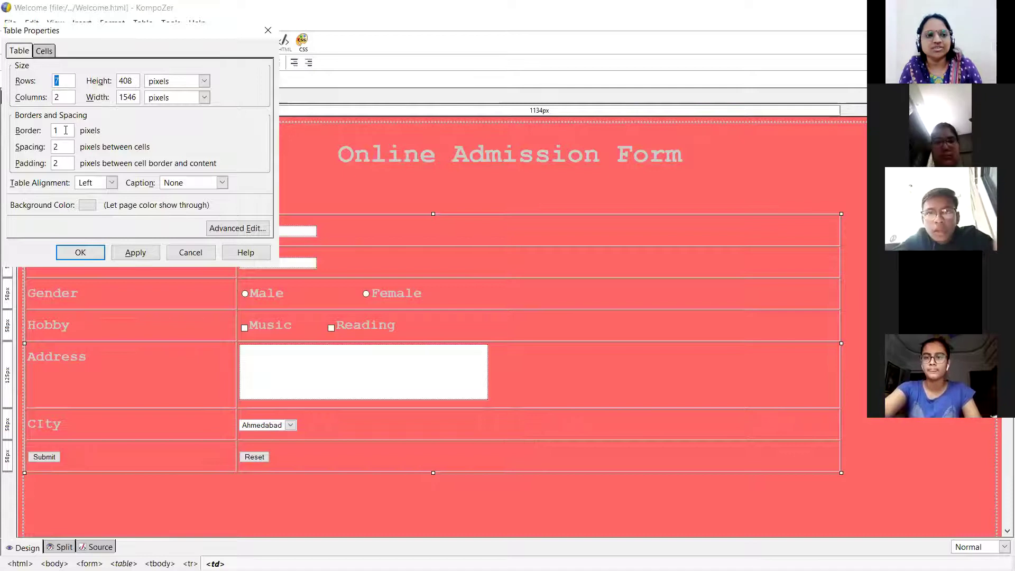
pyautogui.press('BackSpace')
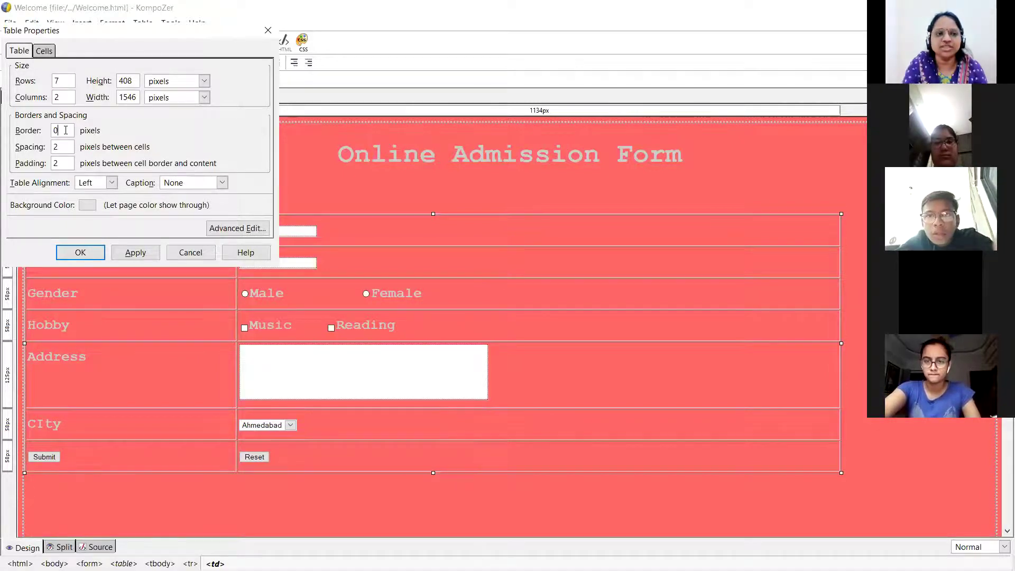
pyautogui.click(111, 183)
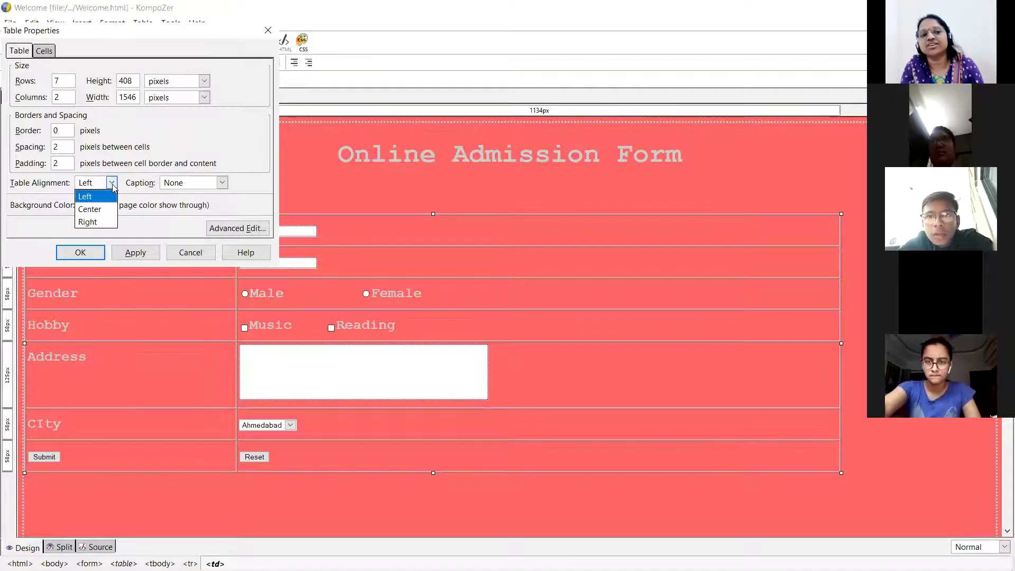
pyautogui.click(98, 222)
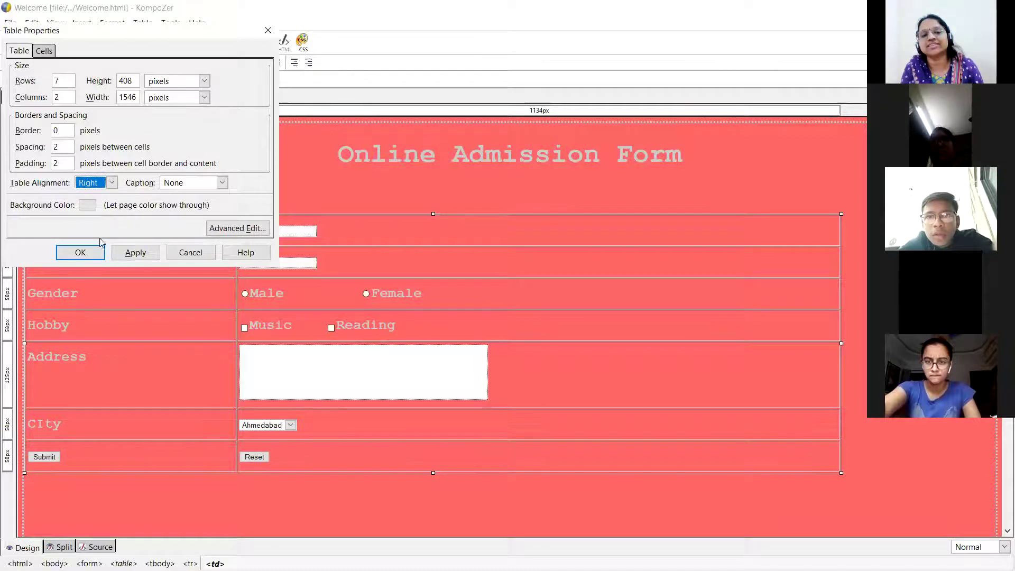
pyautogui.click(134, 257)
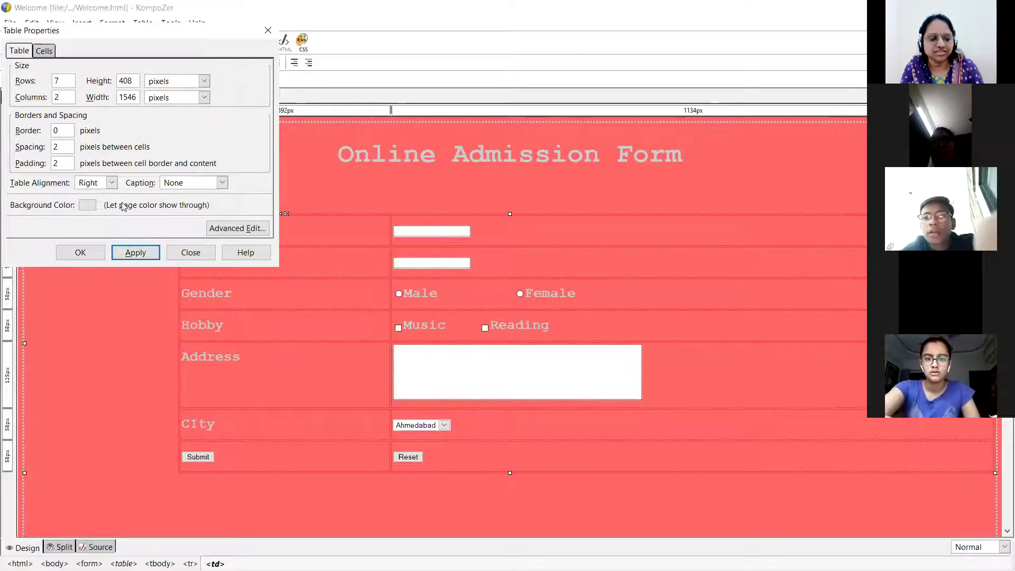
pyautogui.click(190, 253)
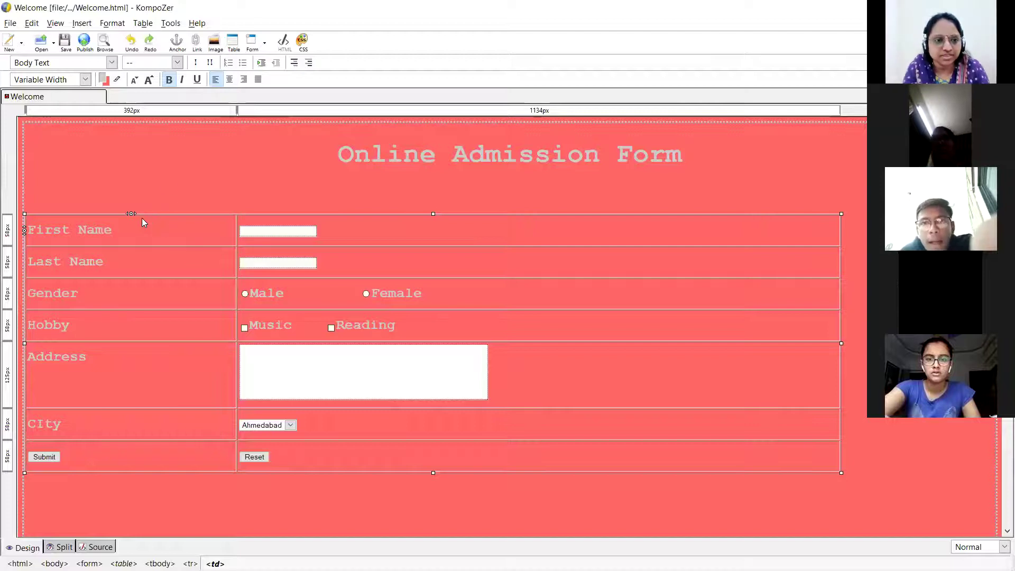
# Right-align the contents of all first-column cells, from First Name down to the Submit button.
pyautogui.moveTo(140, 218); pyautogui.dragTo(133, 457)
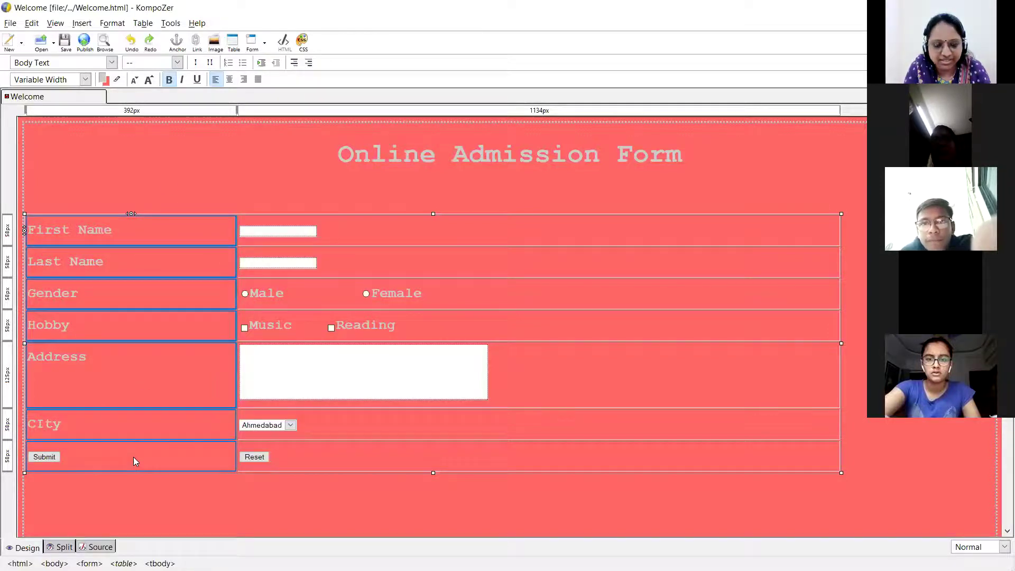
pyautogui.click(154, 215)
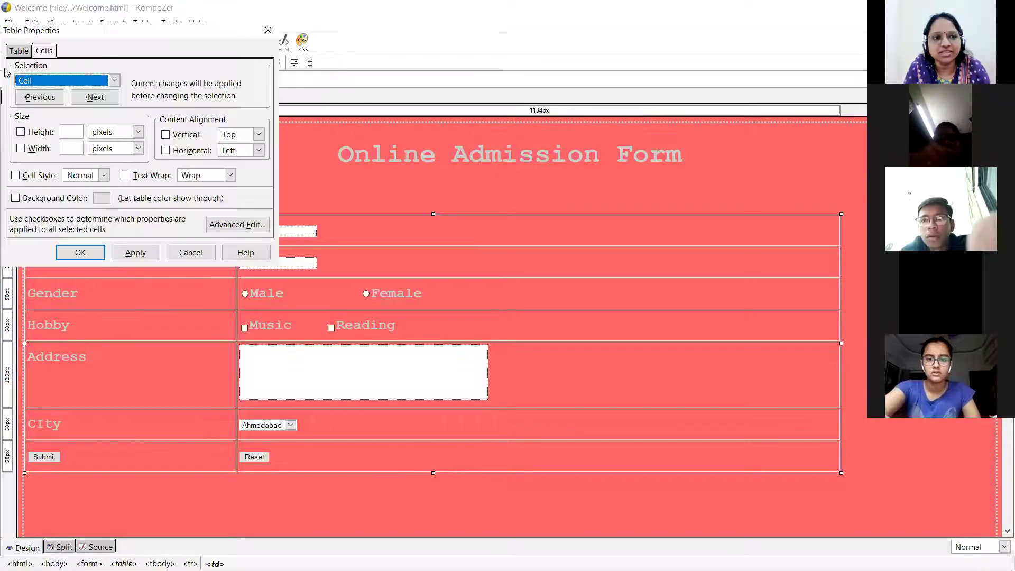
pyautogui.click(192, 252)
pyautogui.moveTo(150, 229); pyautogui.dragTo(145, 457)
pyautogui.rightClick(146, 461)
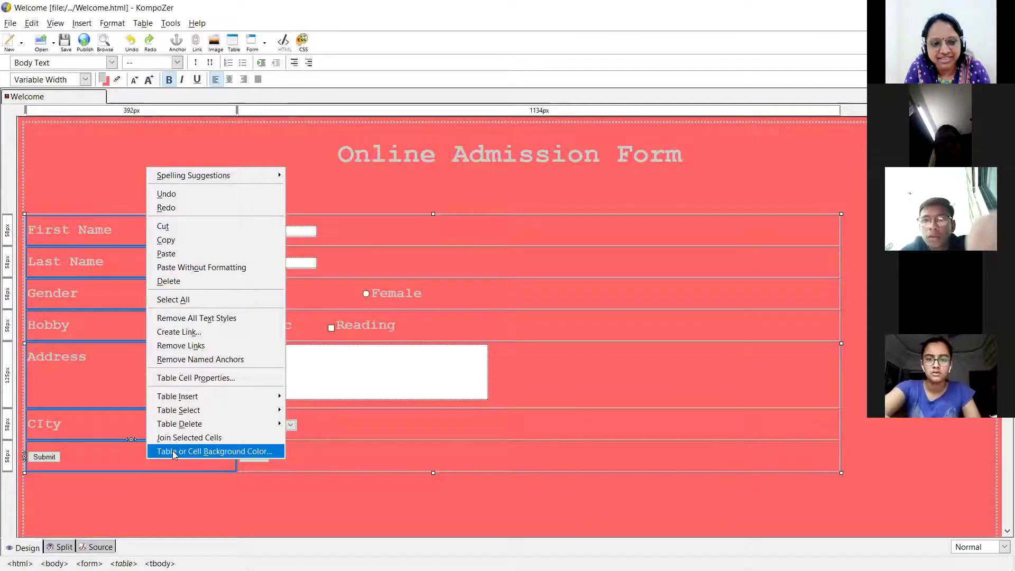
pyautogui.moveTo(216, 414)
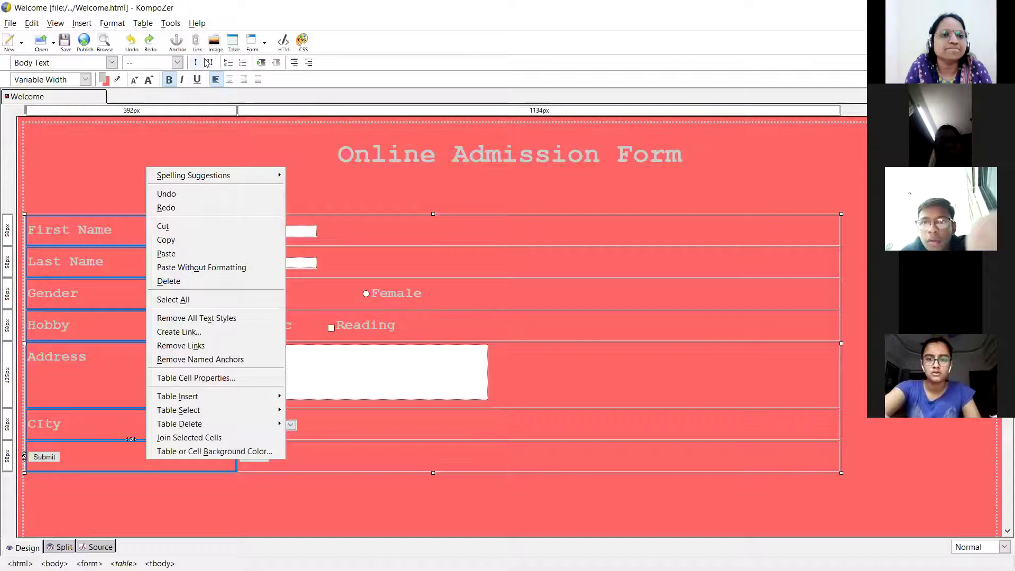
pyautogui.press('Escape')
pyautogui.hotkey('ctrl', 'r')
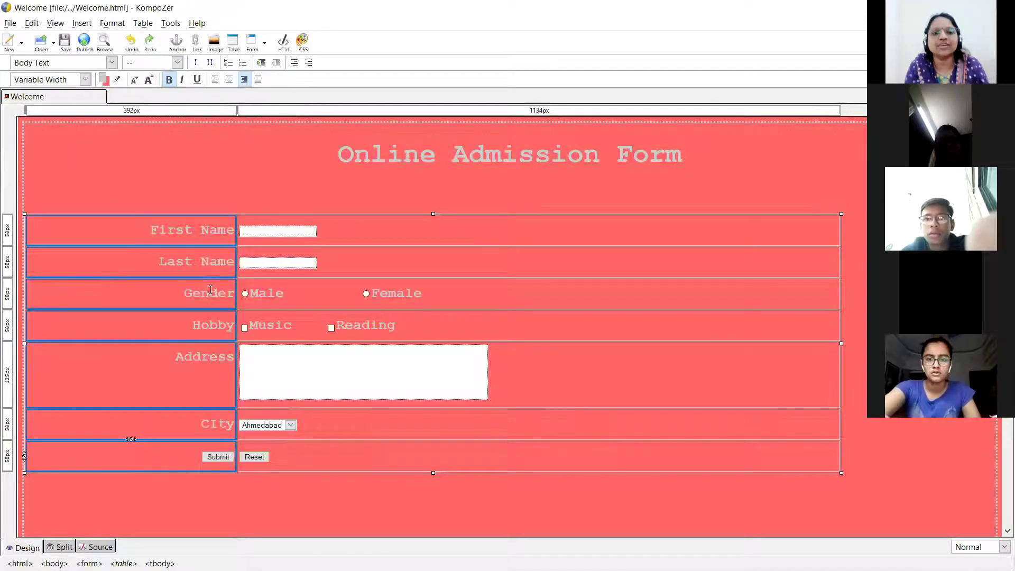
# Set the form table's alignment to Center on the page.
pyautogui.click(319, 288)
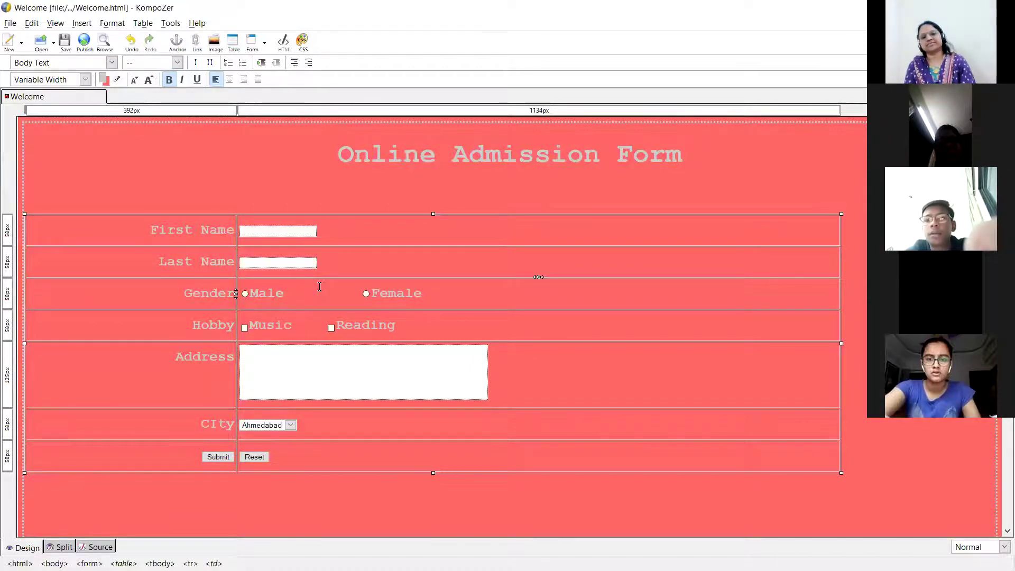
pyautogui.click(51, 216)
pyautogui.doubleClick(52, 215)
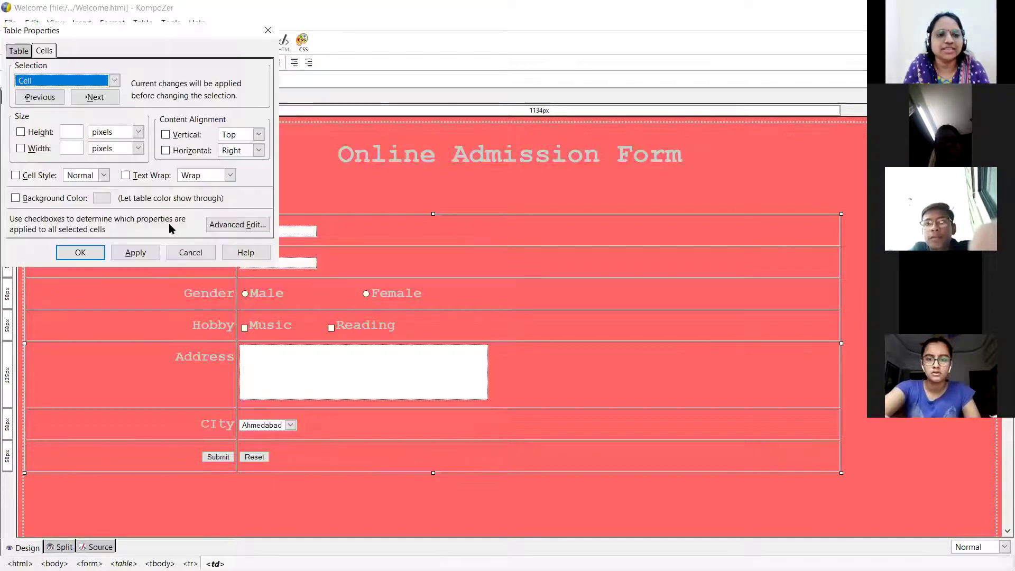
pyautogui.click(19, 51)
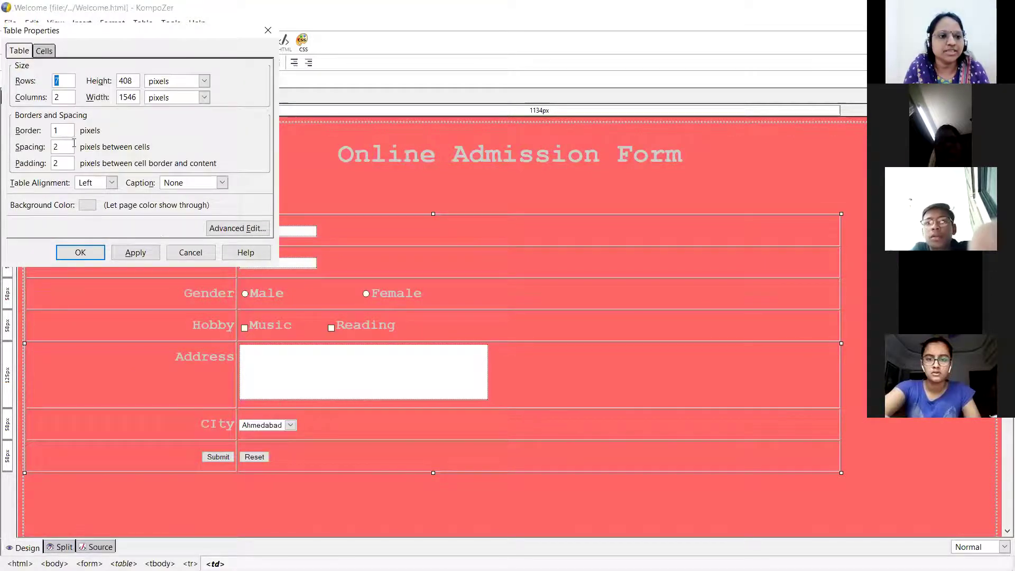
pyautogui.click(112, 182)
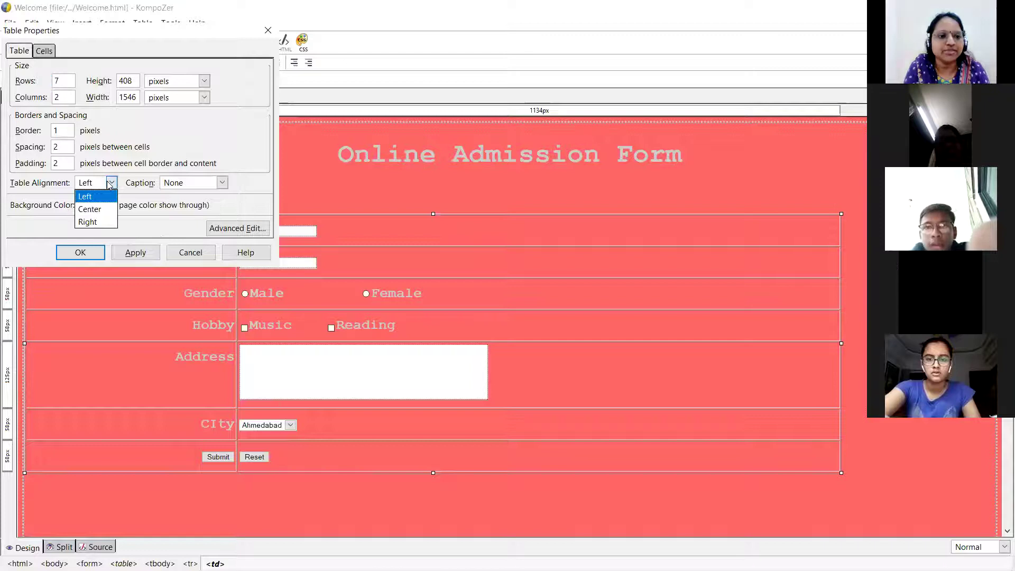
pyautogui.click(98, 210)
pyautogui.click(135, 252)
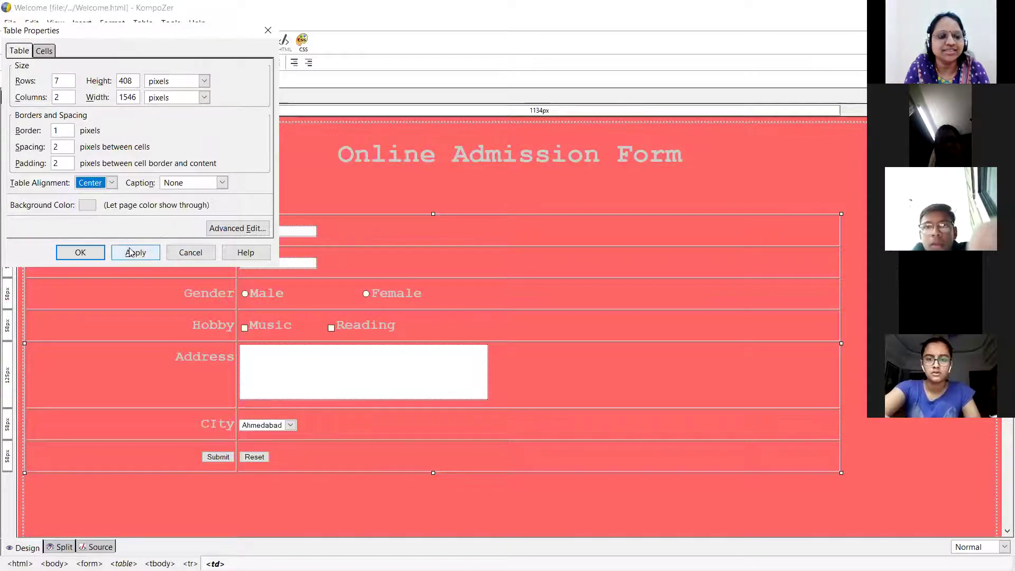
pyautogui.click(90, 255)
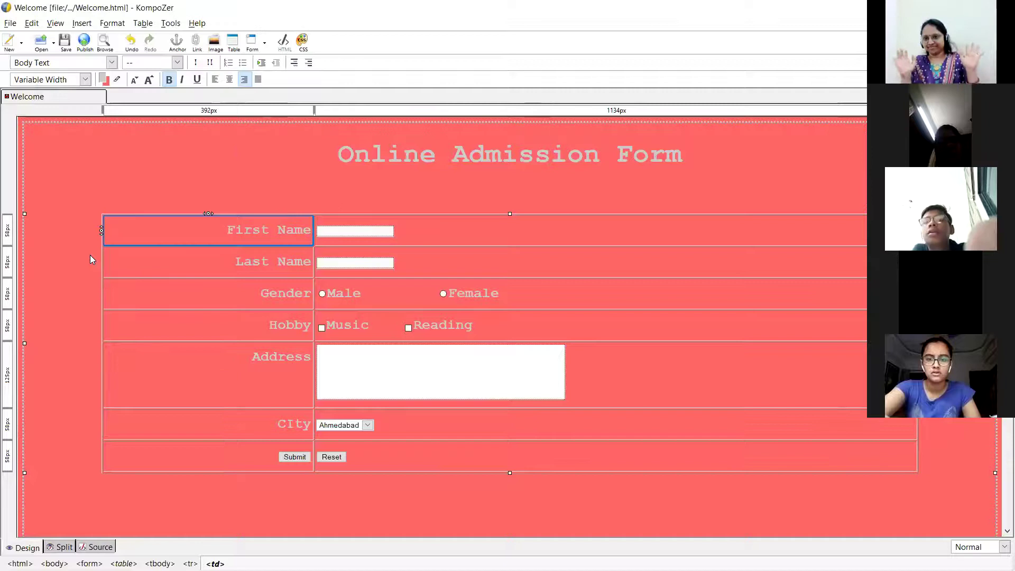
# Review the form table's border, spacing and alignment properties.
pyautogui.doubleClick(154, 214)
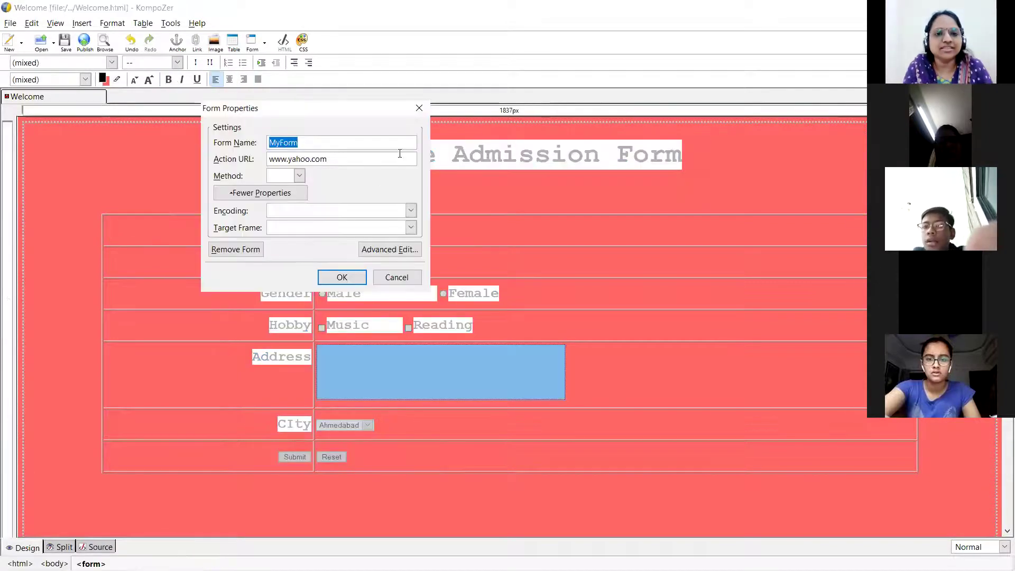
pyautogui.click(417, 108)
pyautogui.click(498, 245)
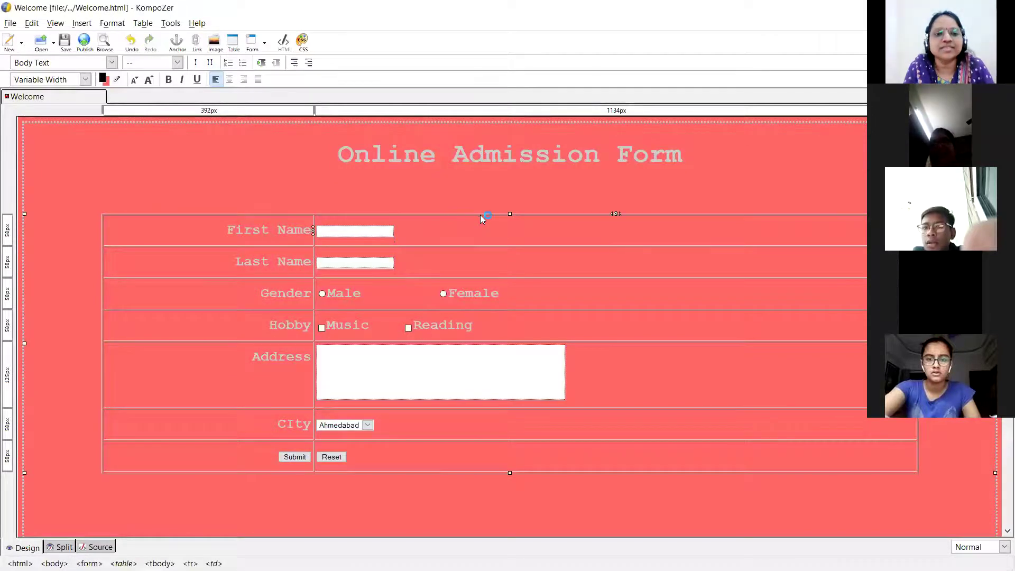
pyautogui.doubleClick(480, 215)
pyautogui.click(21, 53)
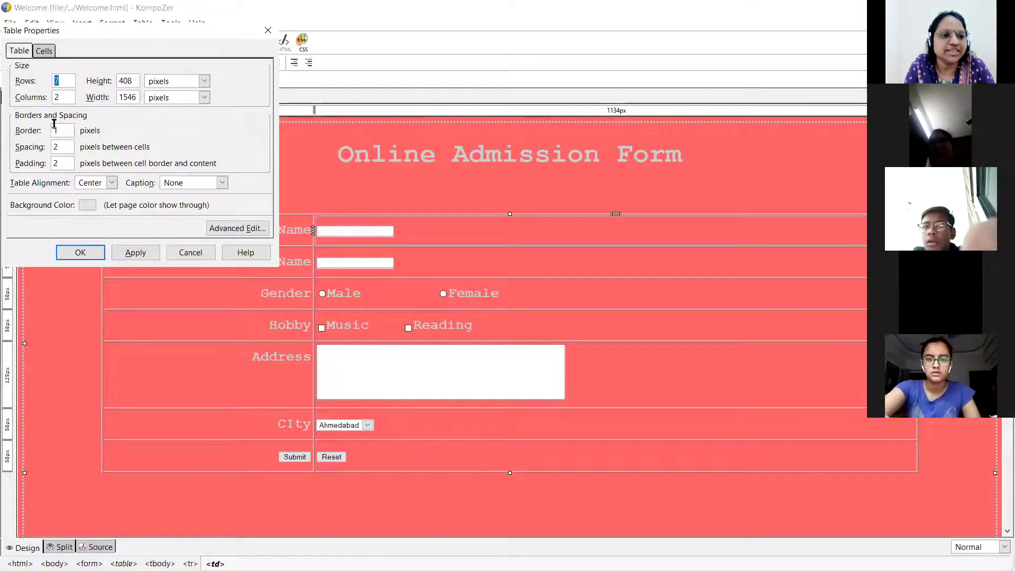
pyautogui.click(137, 252)
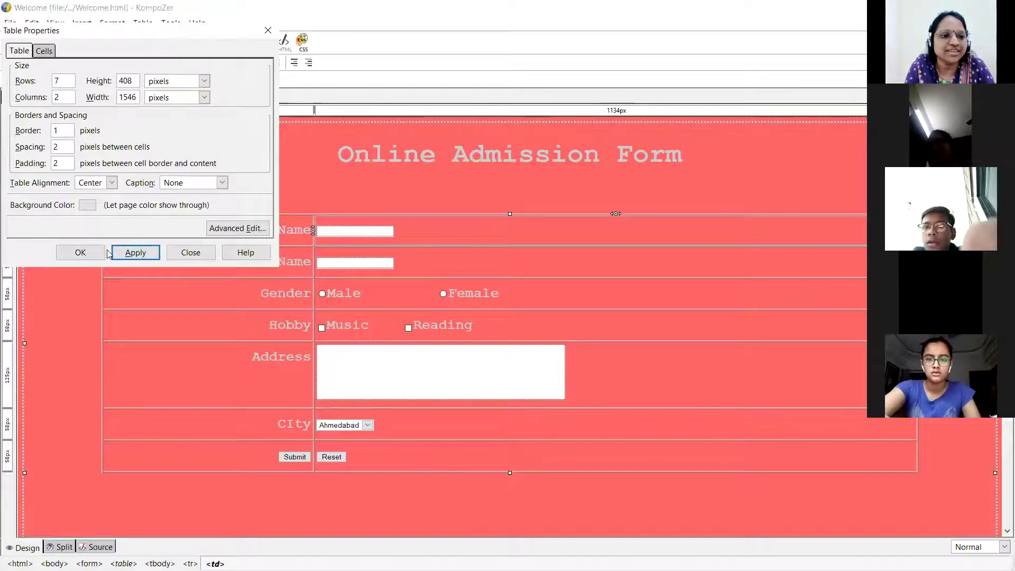
pyautogui.press('Return')
pyautogui.click(181, 299)
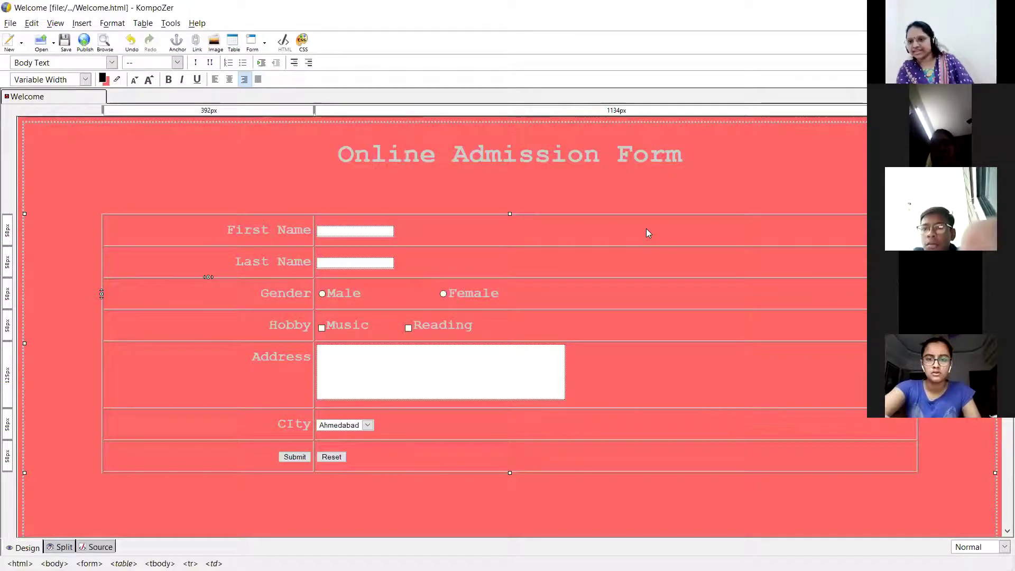
# Try to set a background color for the table and the First Name cell.
pyautogui.doubleClick(251, 214)
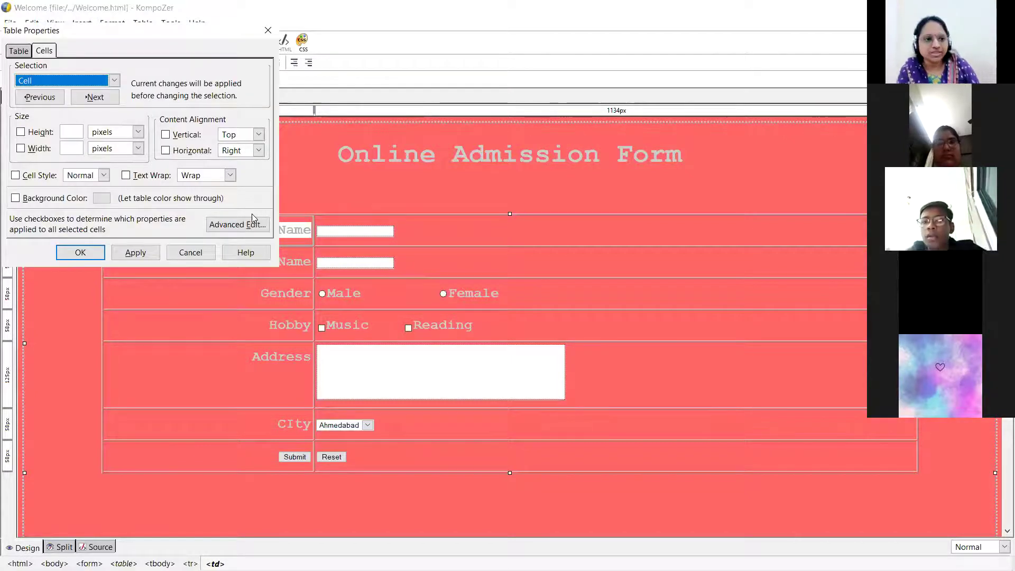
pyautogui.click(16, 51)
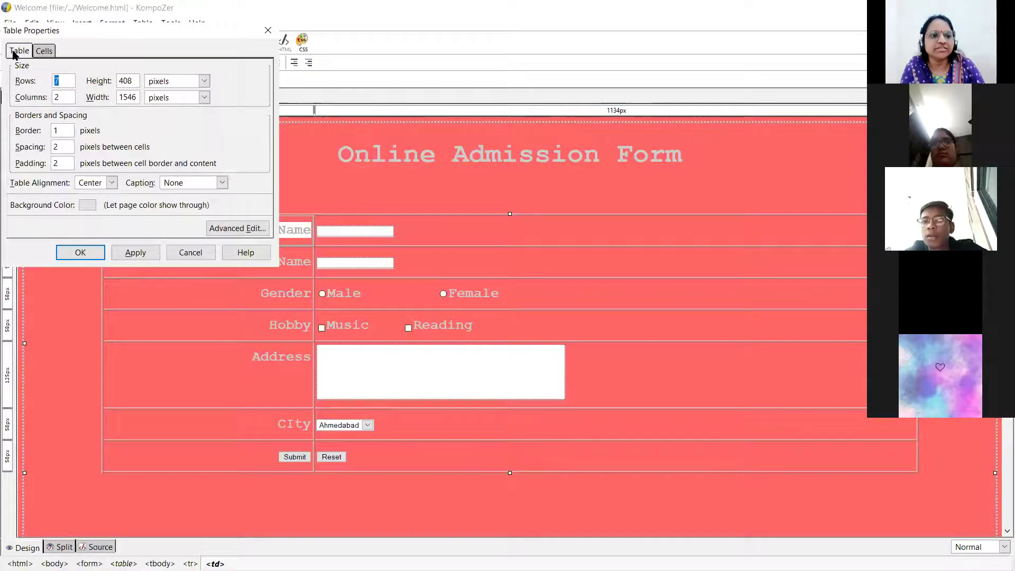
pyautogui.click(87, 205)
pyautogui.click(222, 275)
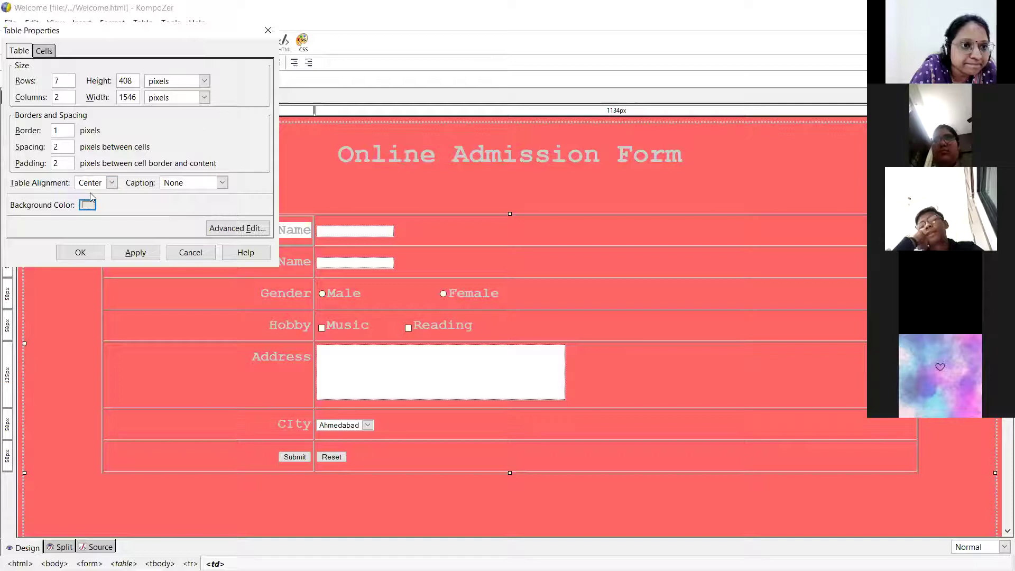
pyautogui.click(42, 51)
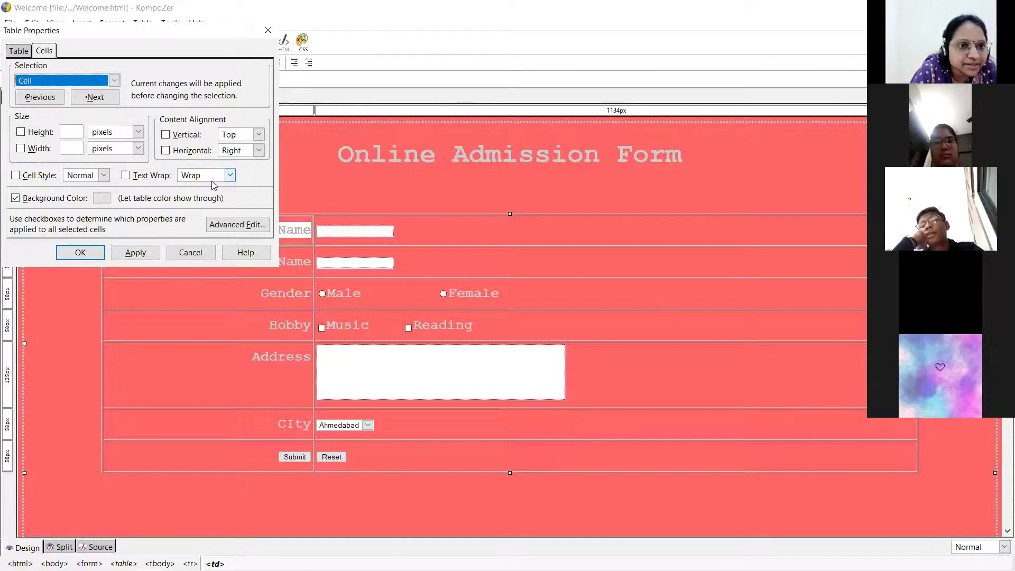
pyautogui.click(139, 252)
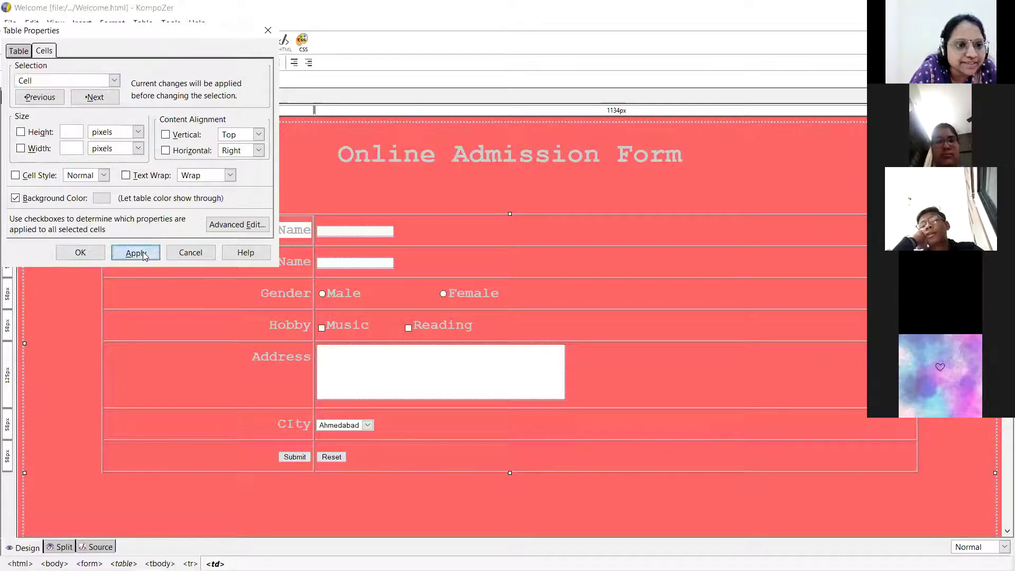
pyautogui.click(185, 257)
pyautogui.click(260, 261)
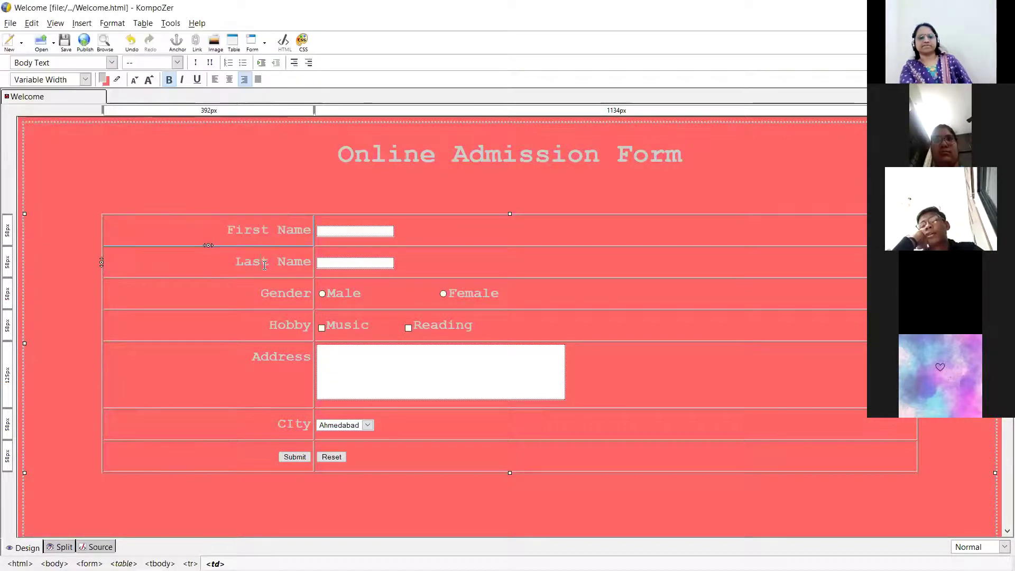
# Preview the Welcome page in the browser, saving its changes first.
pyautogui.click(105, 44)
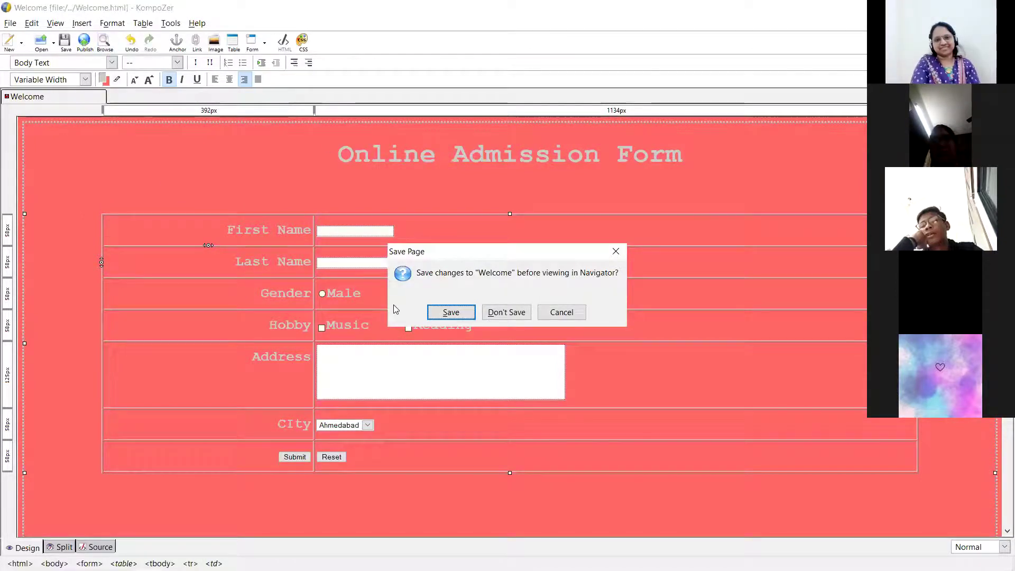
pyautogui.click(451, 313)
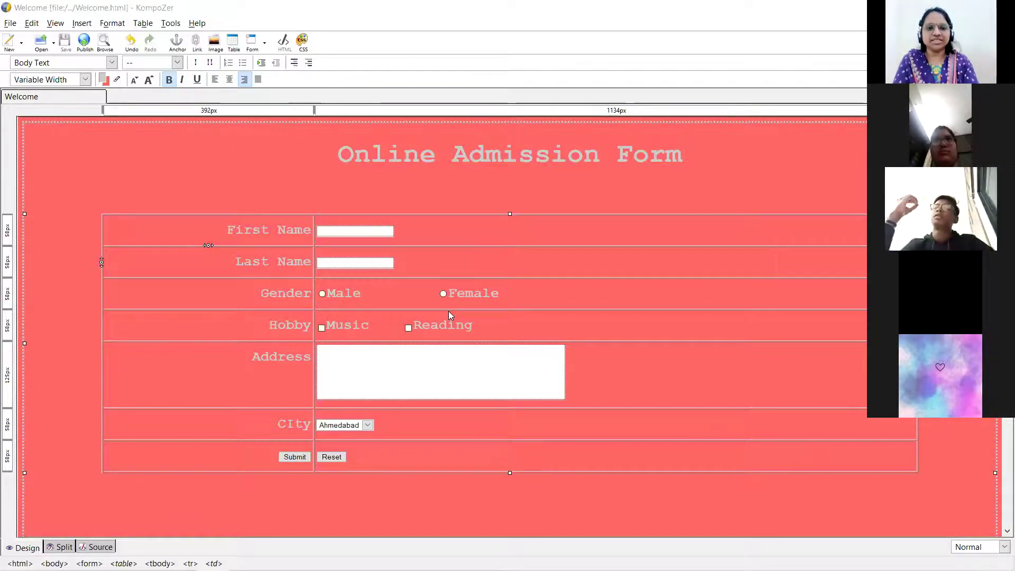
pyautogui.click(302, 44)
pyautogui.click(30, 79)
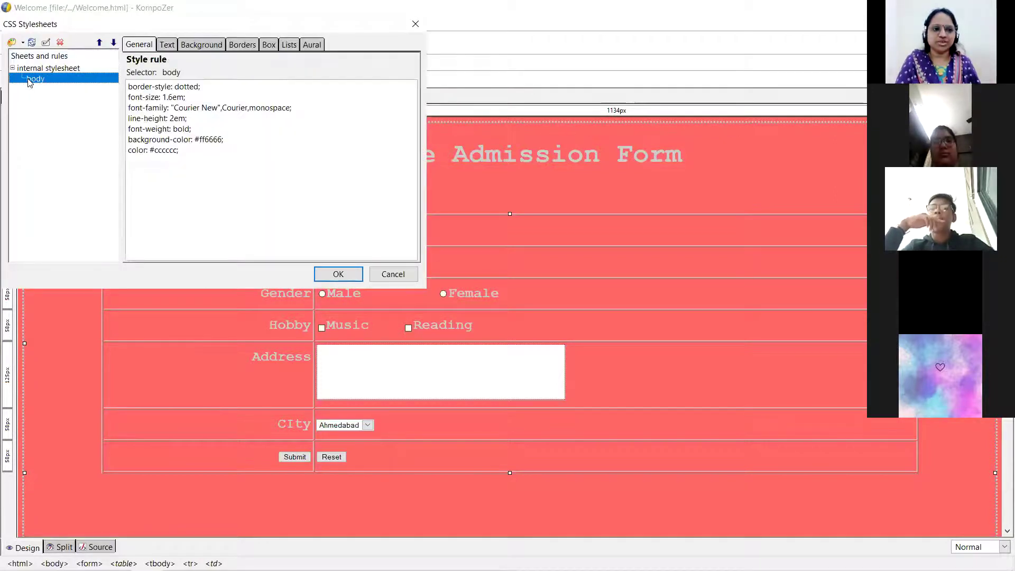
pyautogui.click(203, 45)
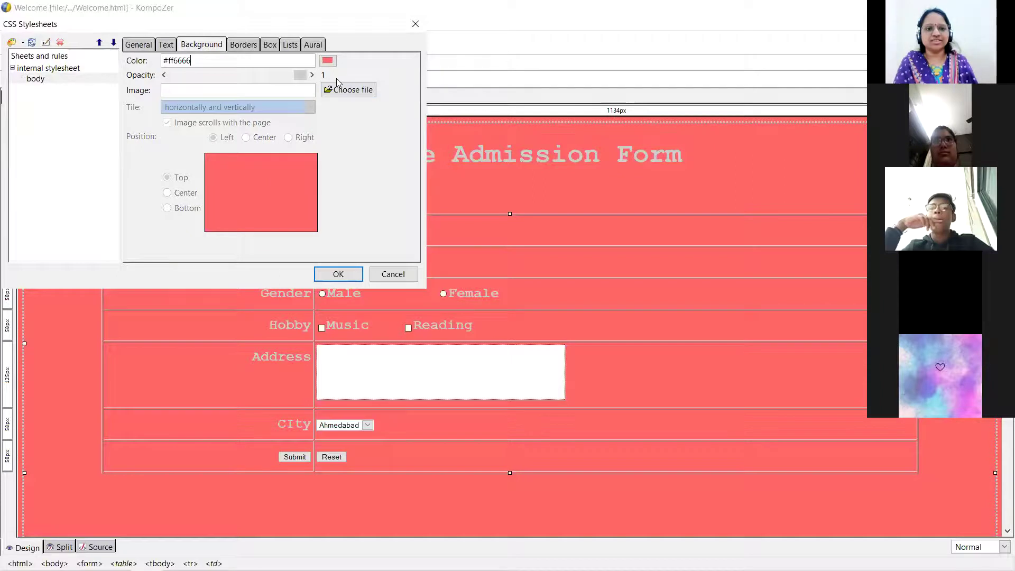
pyautogui.click(341, 91)
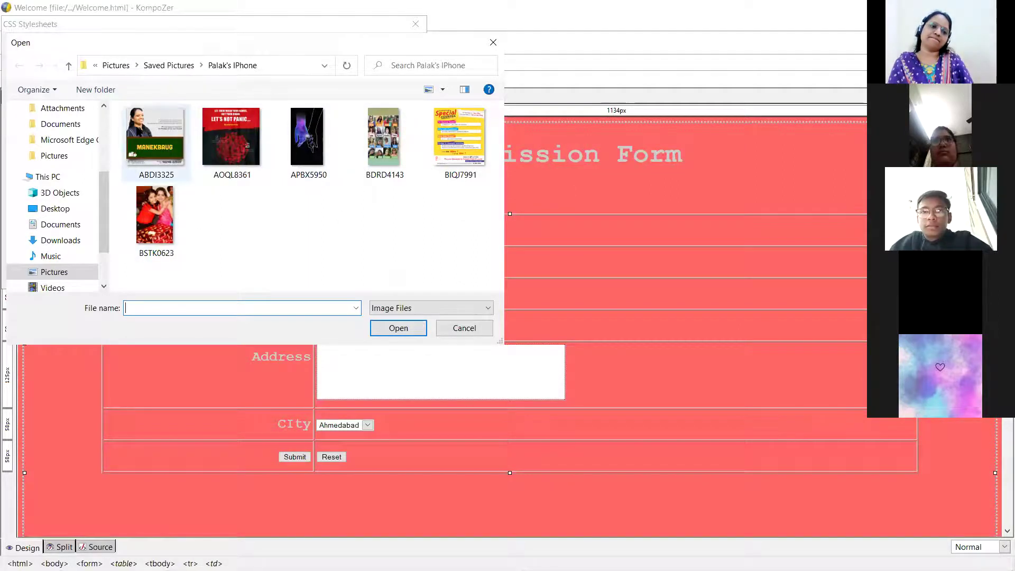
pyautogui.click(445, 330)
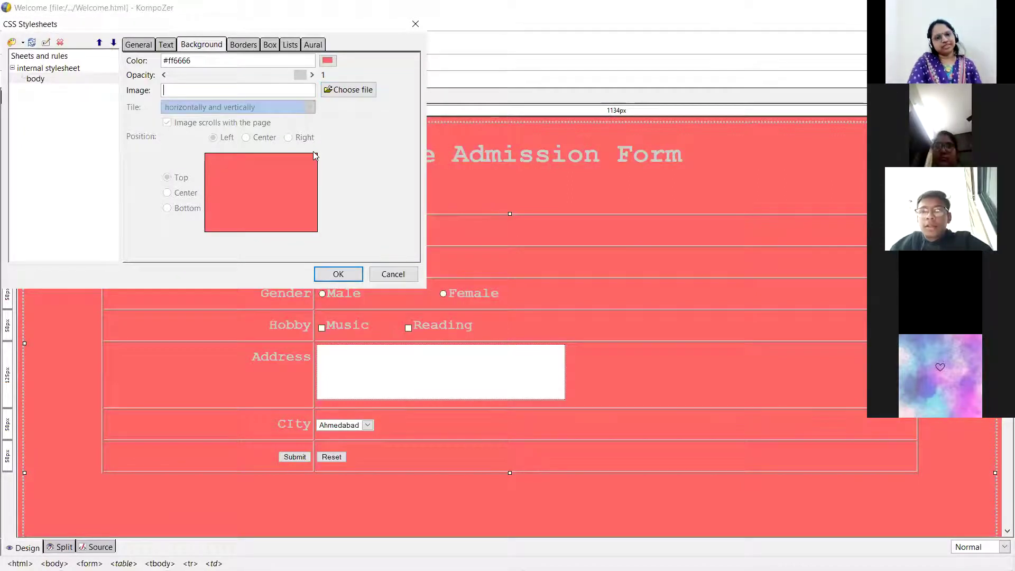
pyautogui.click(410, 275)
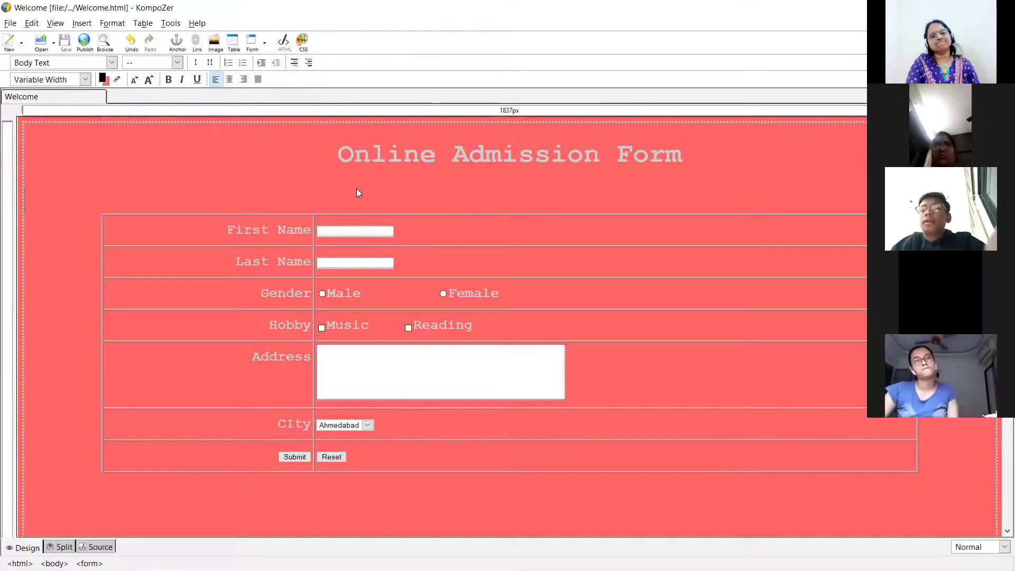
# Change the background color of the body style rule to light pink #FFCCCC.
pyautogui.click(302, 42)
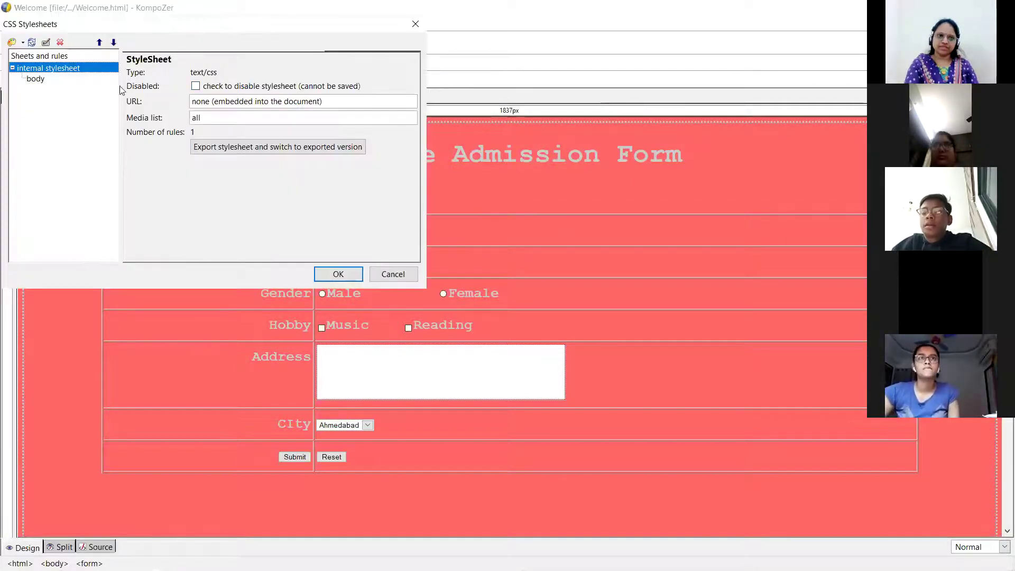
pyautogui.click(37, 79)
pyautogui.click(237, 185)
pyautogui.click(211, 45)
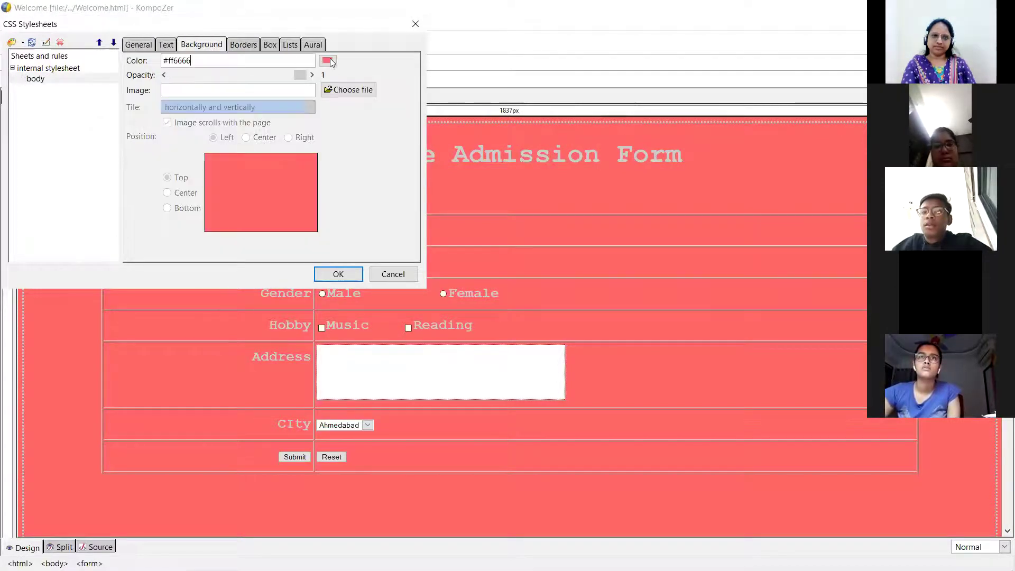
pyautogui.click(333, 62)
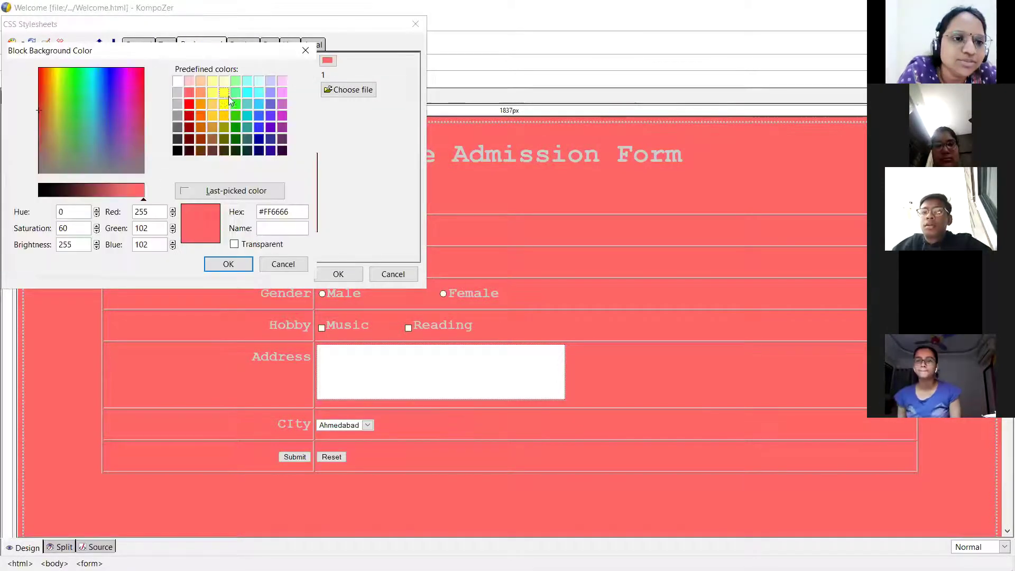
pyautogui.click(188, 80)
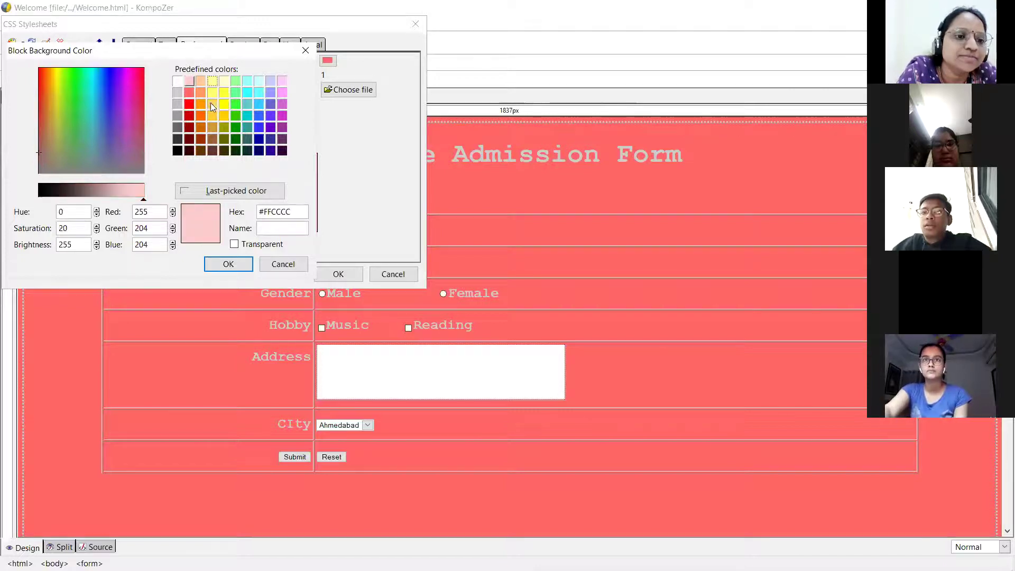
pyautogui.click(228, 264)
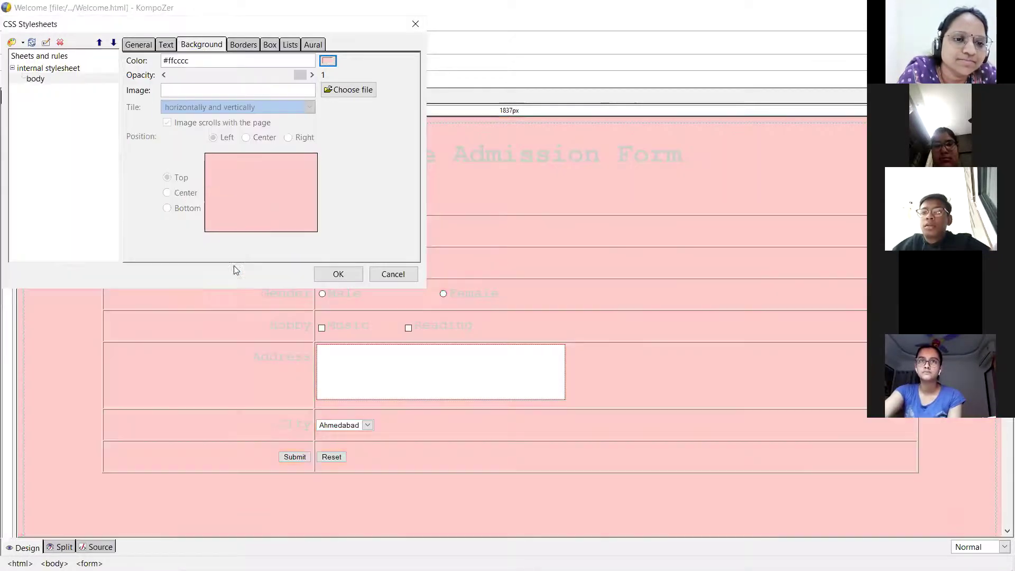
# Set the body rule's text color to dark blue #000066, and preview the page in the browser with its changes saved.
pyautogui.click(166, 44)
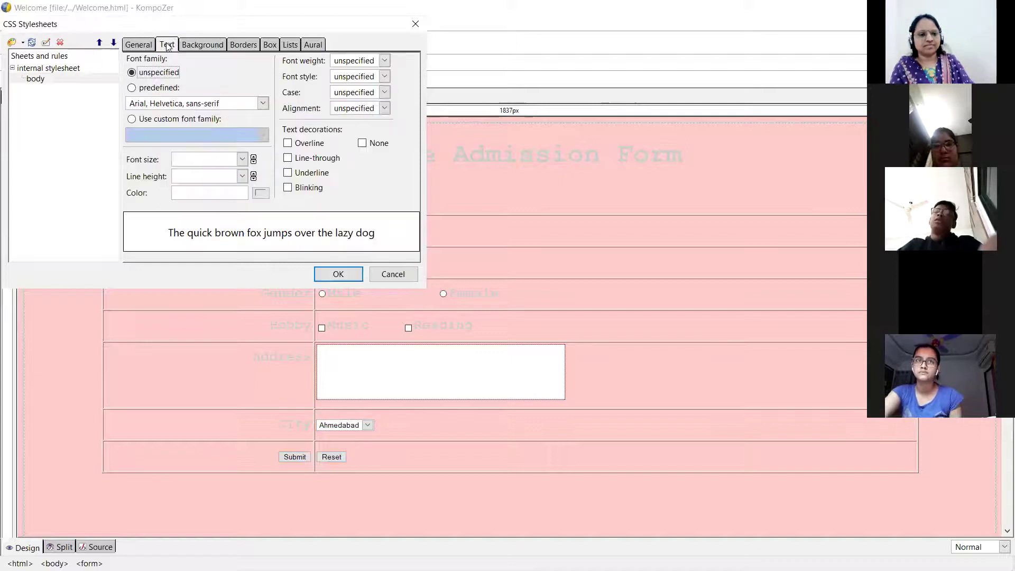
pyautogui.click(266, 192)
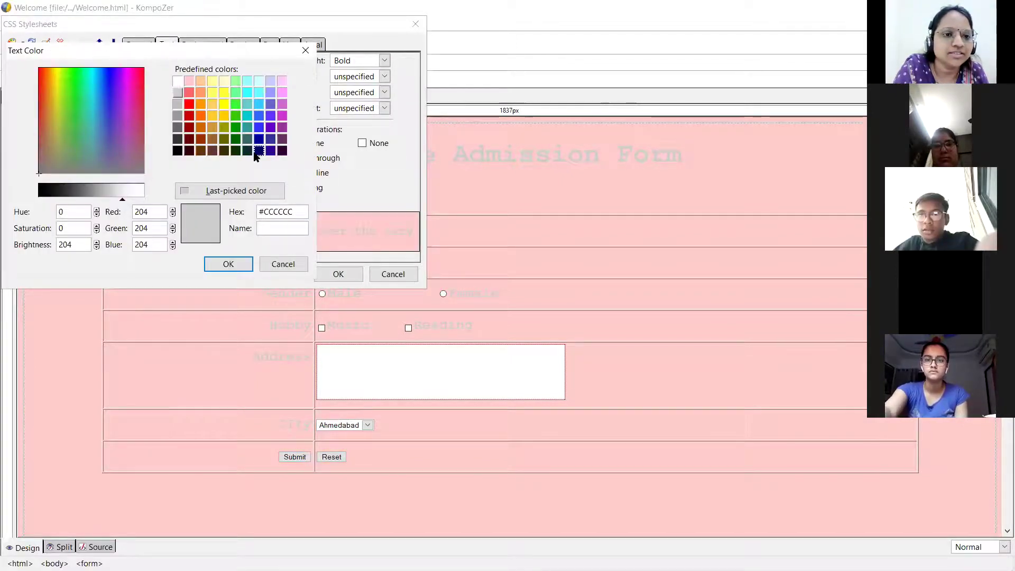
pyautogui.click(258, 151)
pyautogui.click(230, 264)
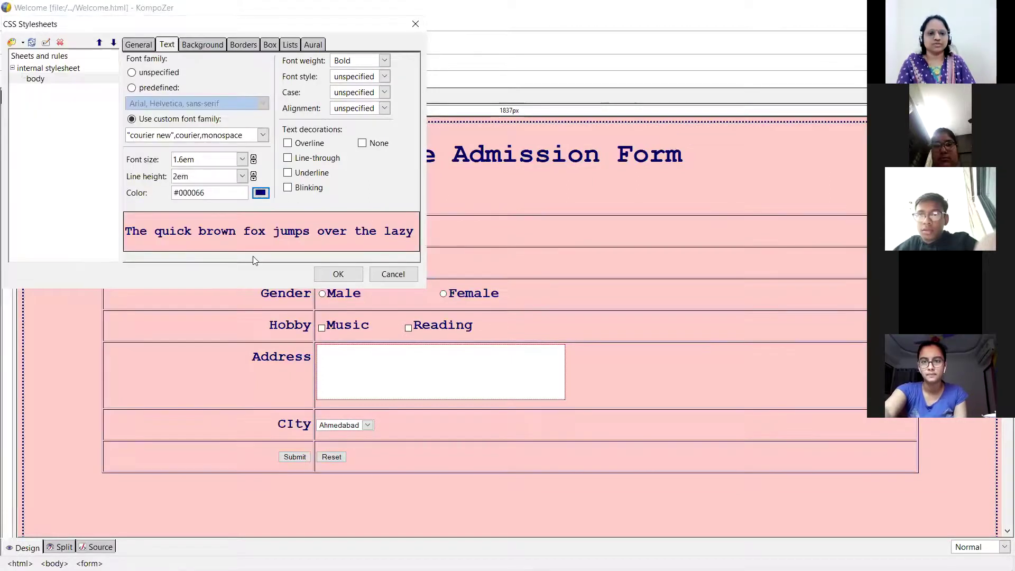
pyautogui.click(336, 274)
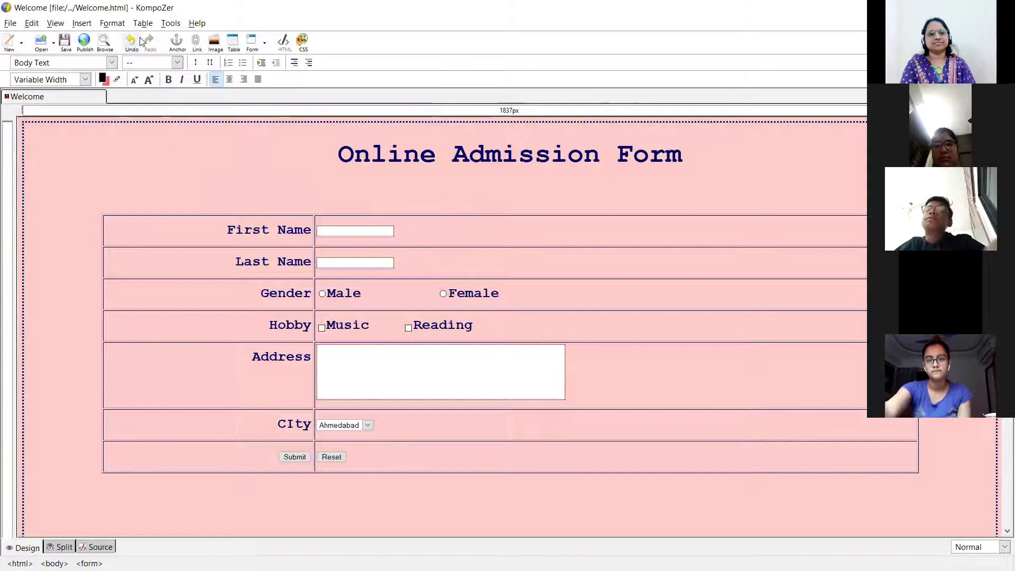
pyautogui.click(100, 41)
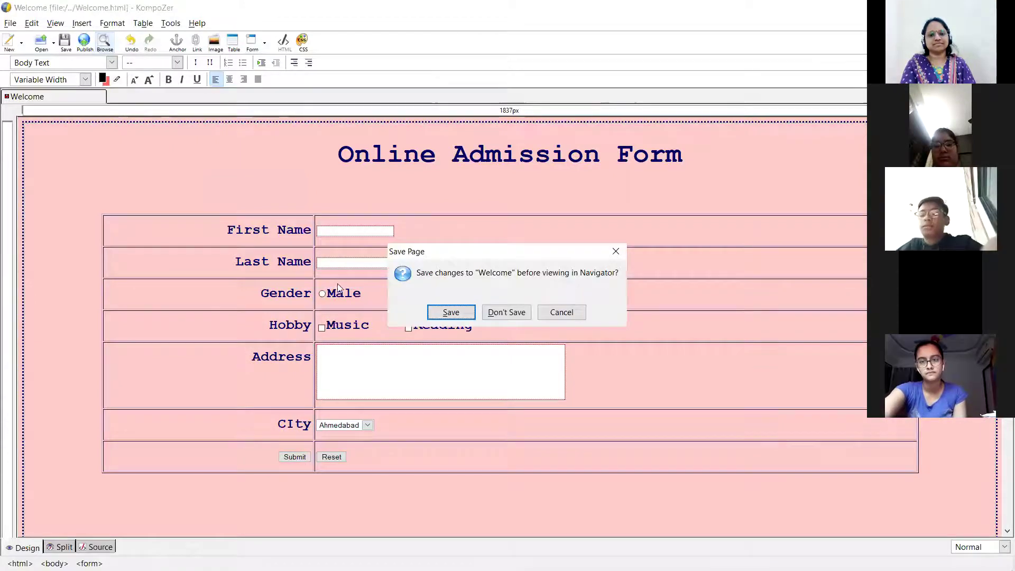
pyautogui.click(451, 312)
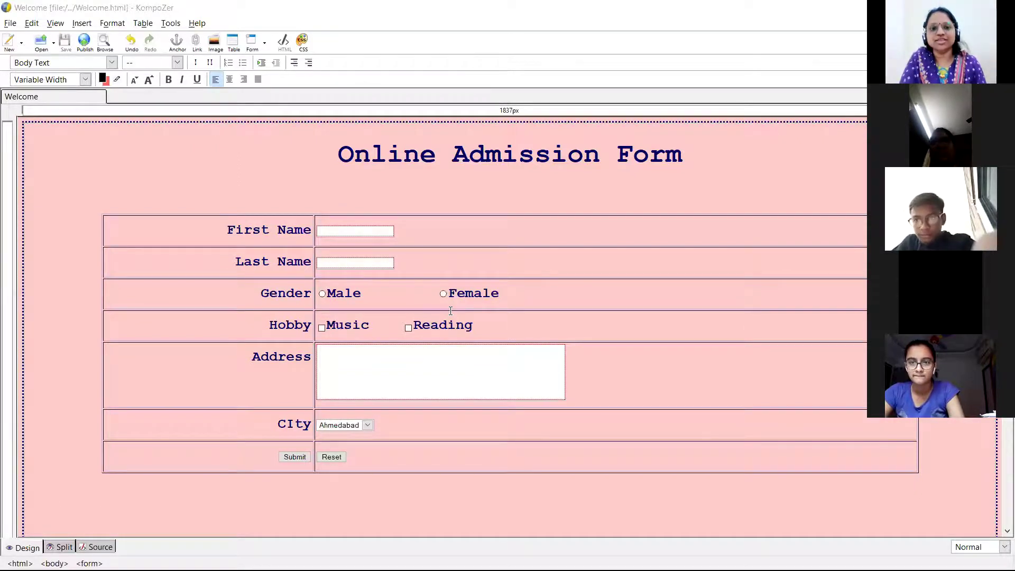
# Wrap the "Online Admission Form" h1 text in <marquee> and </marquee> tags in the HTML source, and save the page.
pyautogui.click(103, 547)
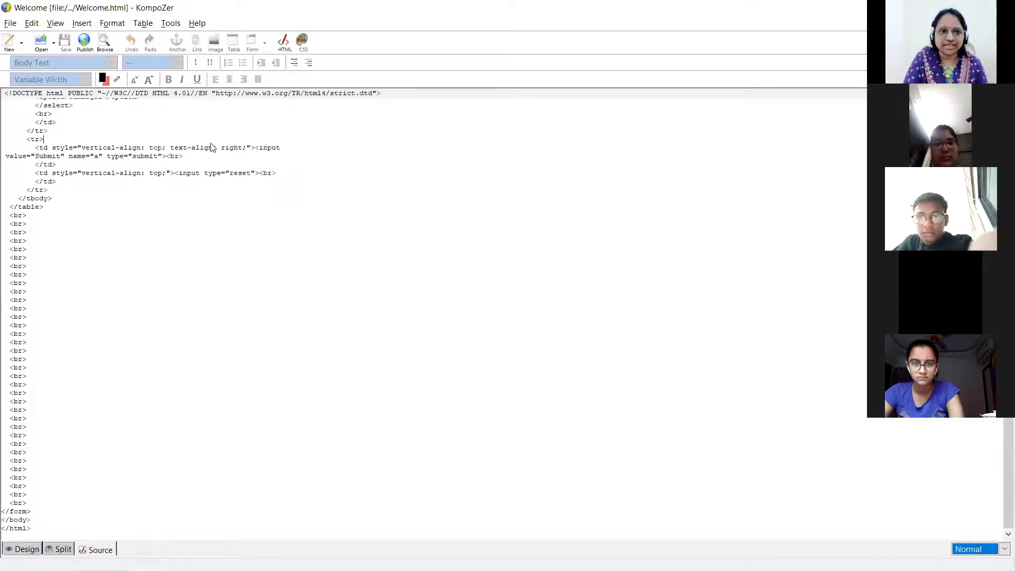
pyautogui.scroll(15, 211, 147)
pyautogui.scroll(7, 212, 147)
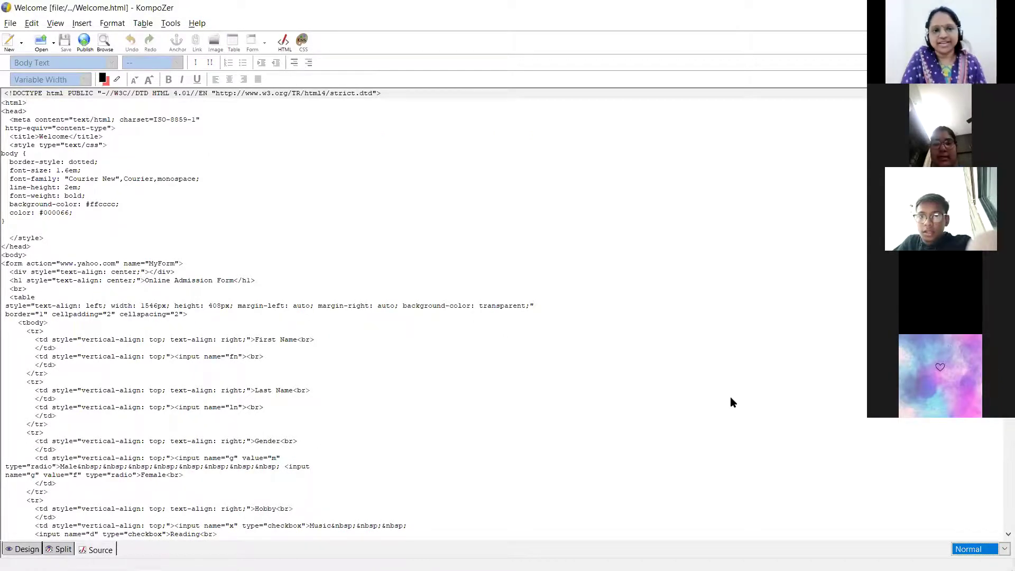
pyautogui.write('<marque')
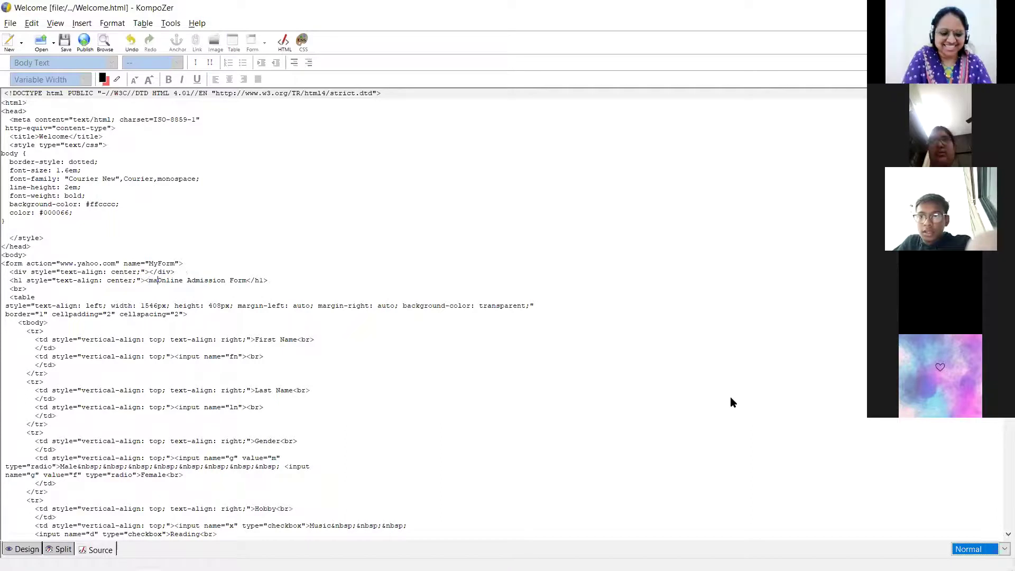
pyautogui.write('e>')
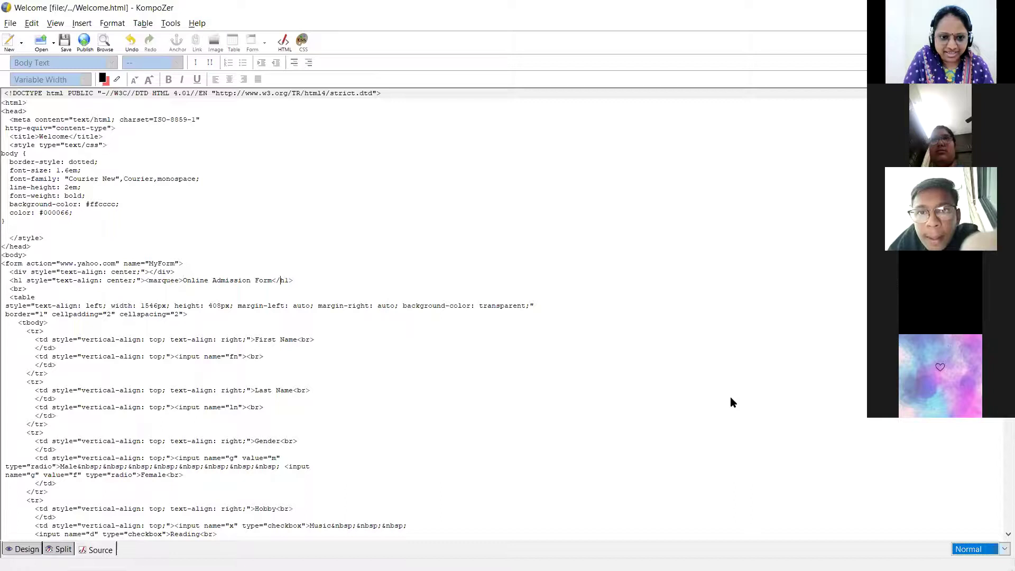
pyautogui.write('</marquee></')
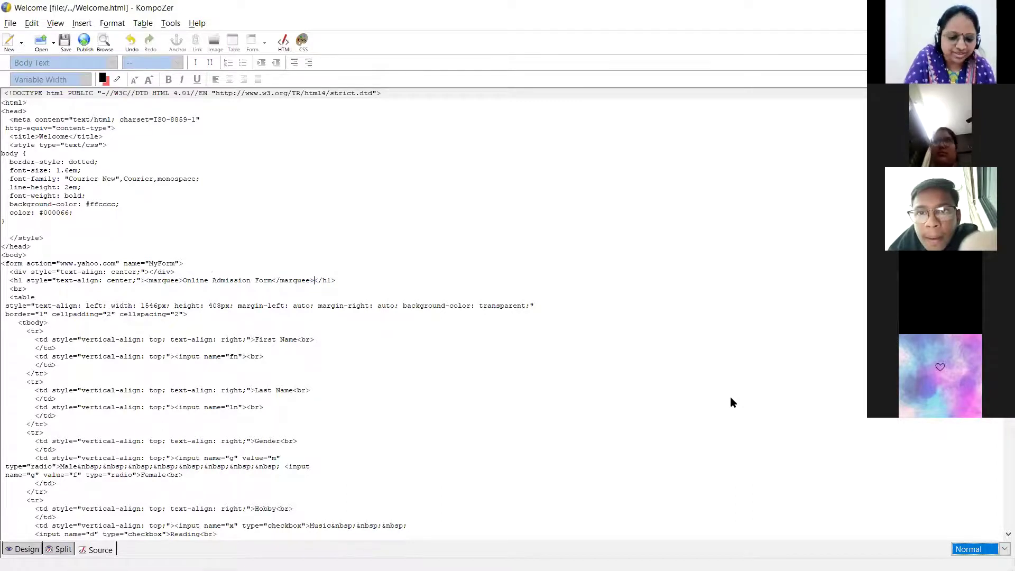
pyautogui.hotkey('alt', 'f')
pyautogui.press('s')
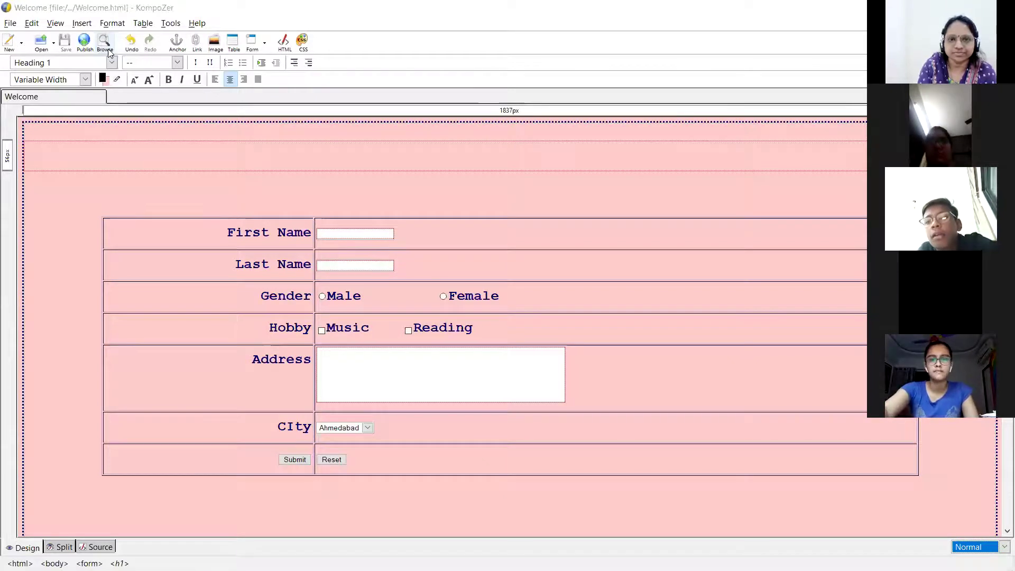
# Preview the scrolling heading of the Welcome page in the browser and return to KompoZer.
pyautogui.click(105, 42)
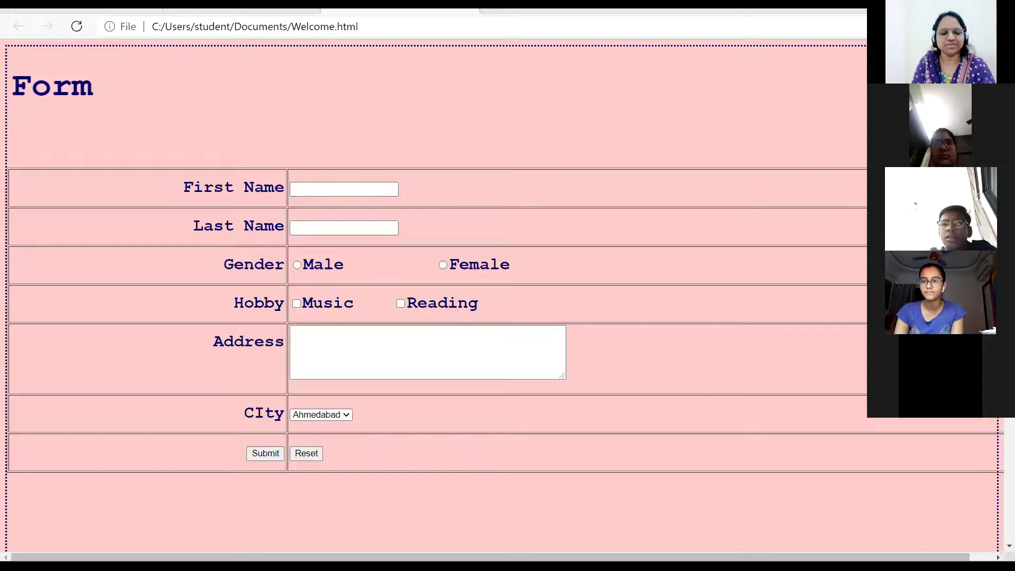
pyautogui.hotkey('alt', 'Tab')
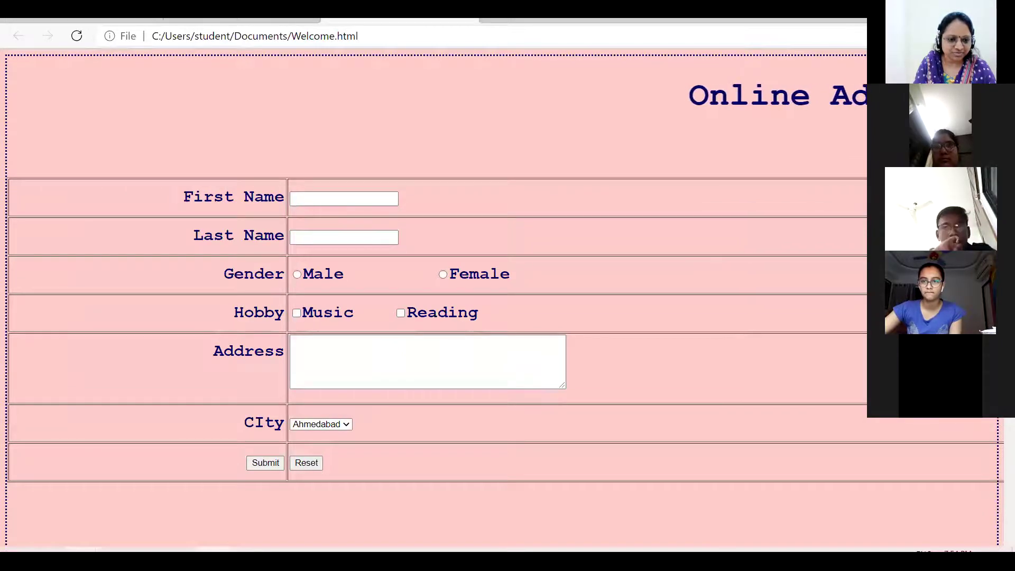
pyautogui.click(148, 558)
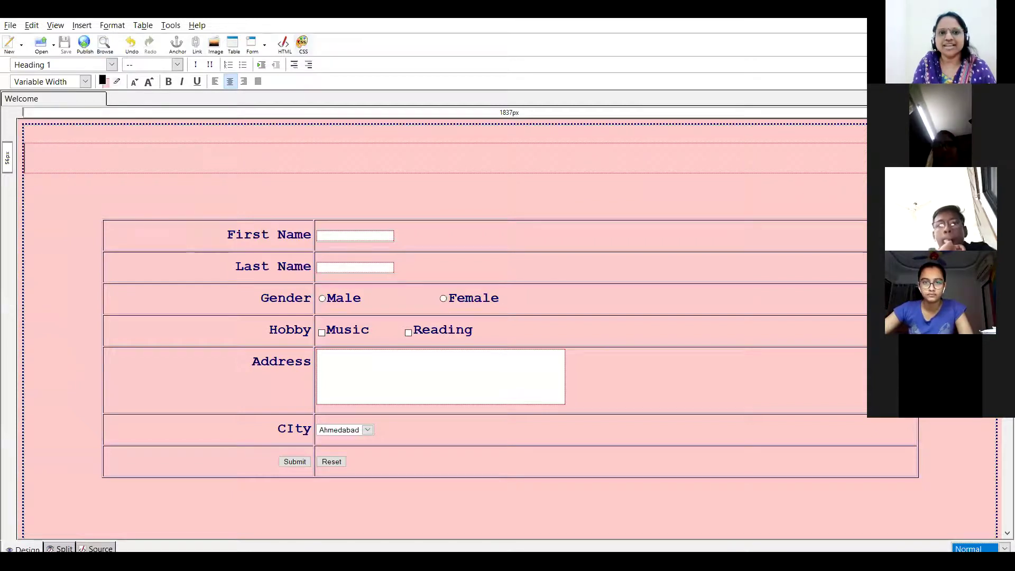
# Create a new style rule for all h1 (Heading 1) elements in the internal stylesheet.
pyautogui.click(302, 44)
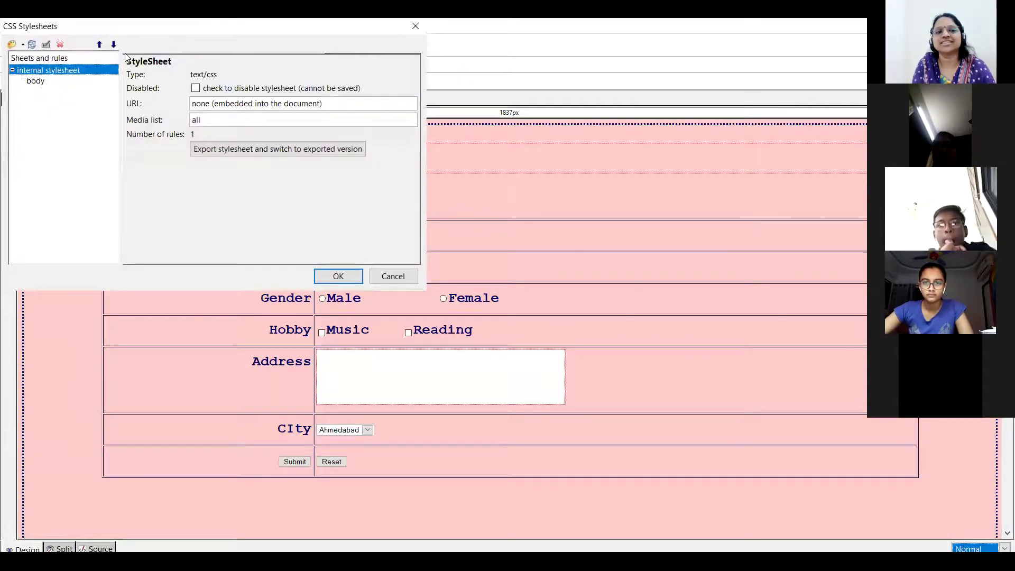
pyautogui.click(35, 81)
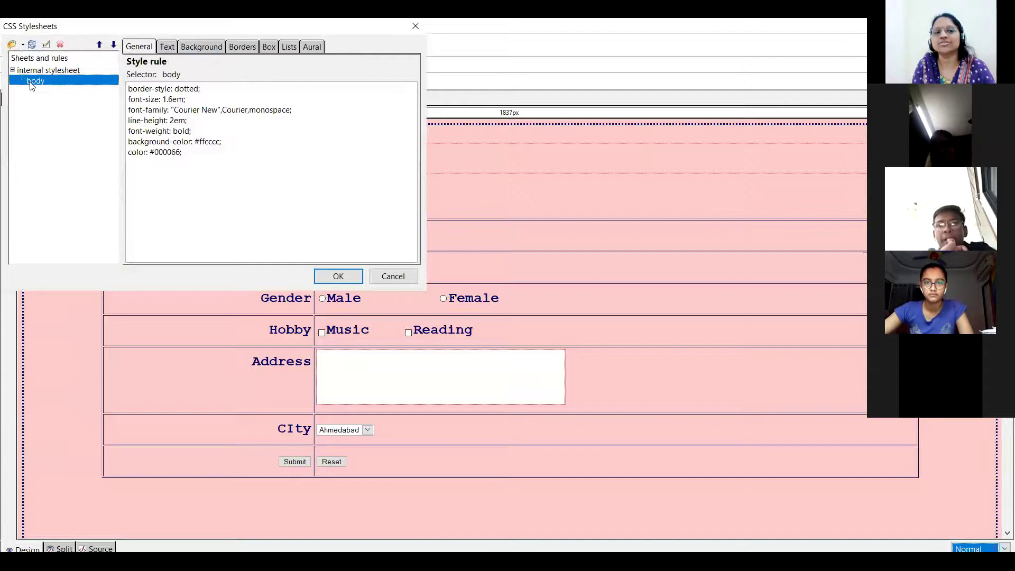
pyautogui.click(12, 46)
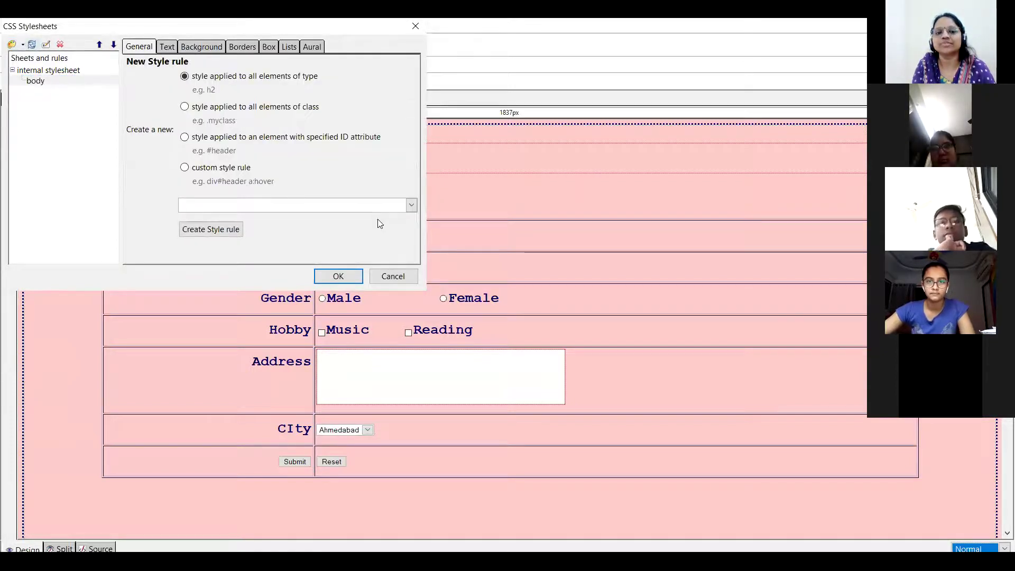
pyautogui.click(410, 206)
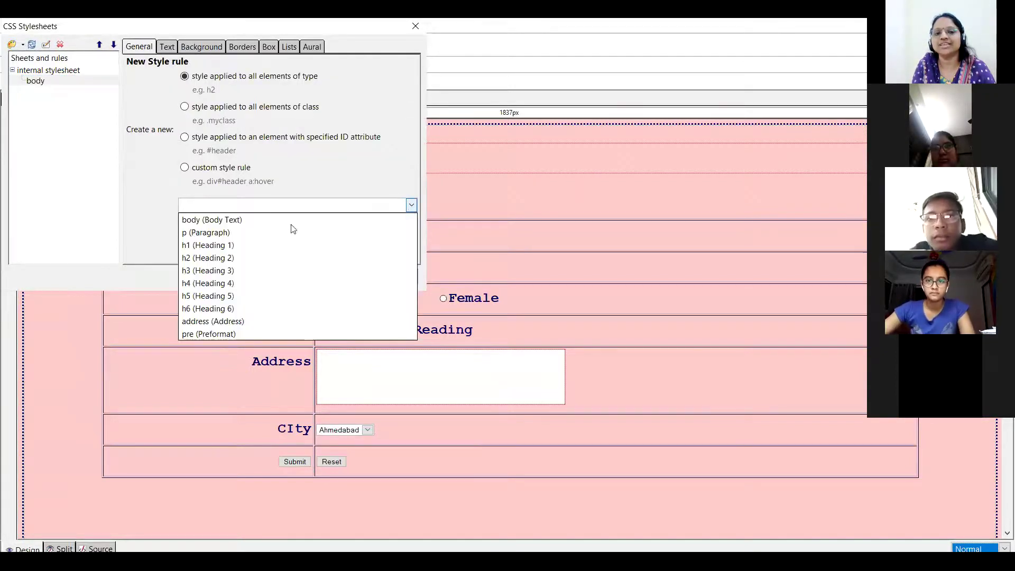
pyautogui.click(262, 245)
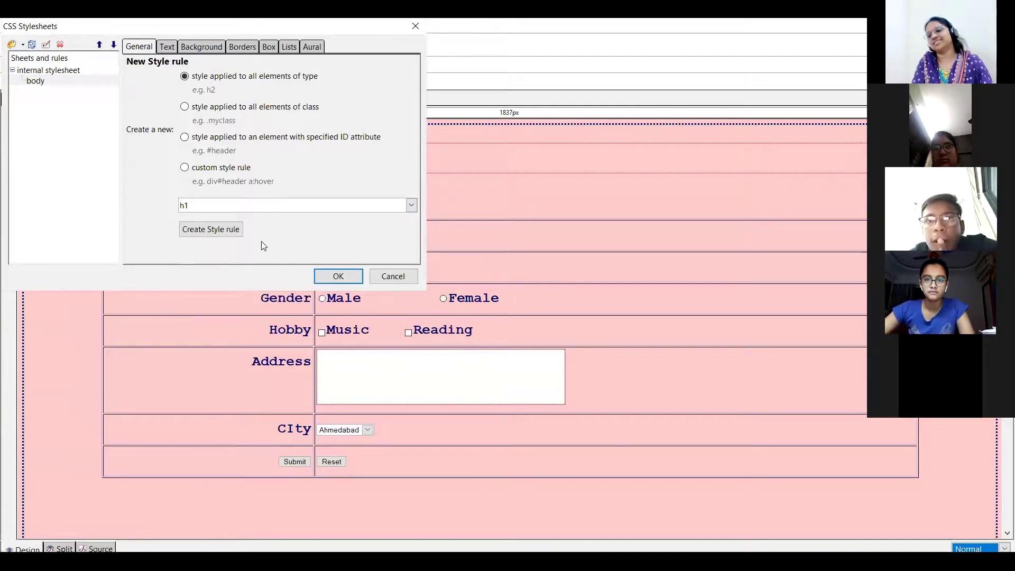
pyautogui.click(214, 231)
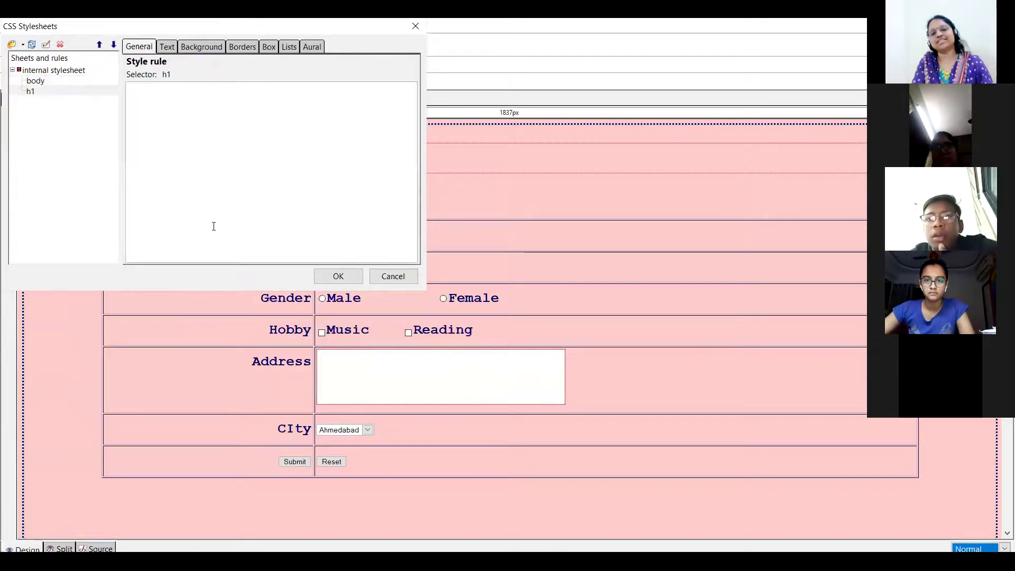
# Set the h1 rule's custom font family to Bahnschrift Light, and move the stylesheet dialog clear of the heading.
pyautogui.click(168, 48)
pyautogui.click(177, 124)
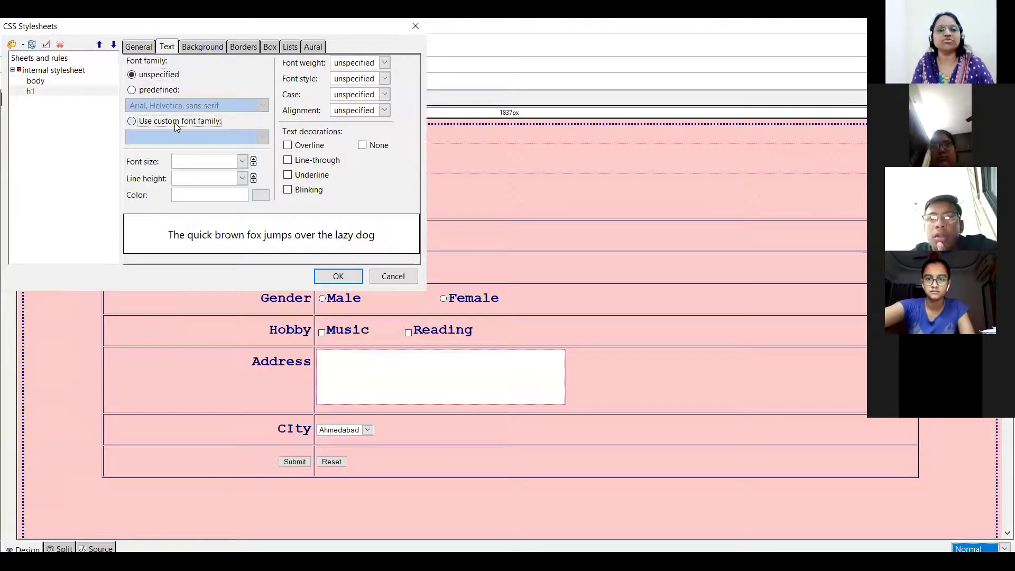
pyautogui.click(263, 137)
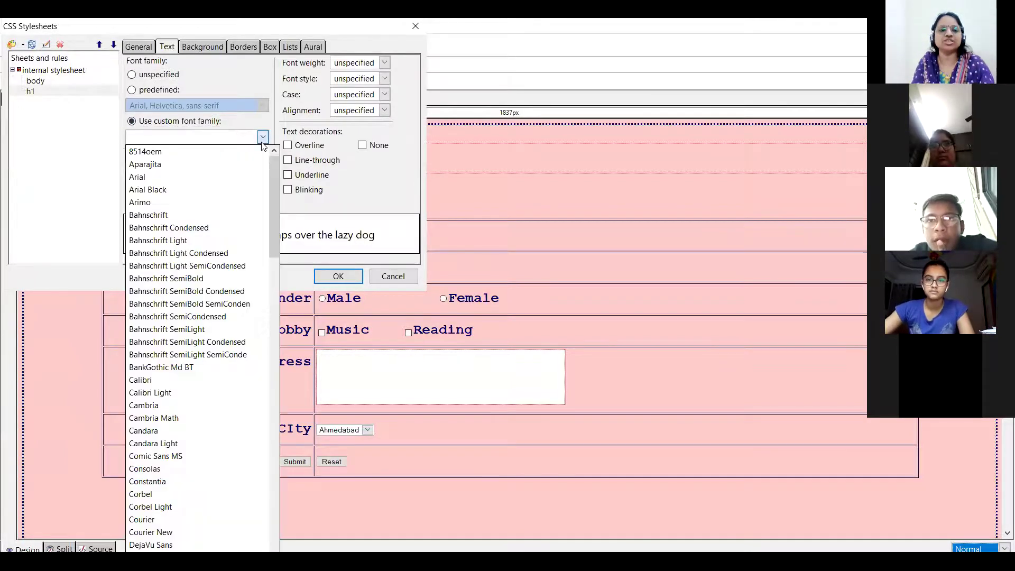
pyautogui.click(157, 241)
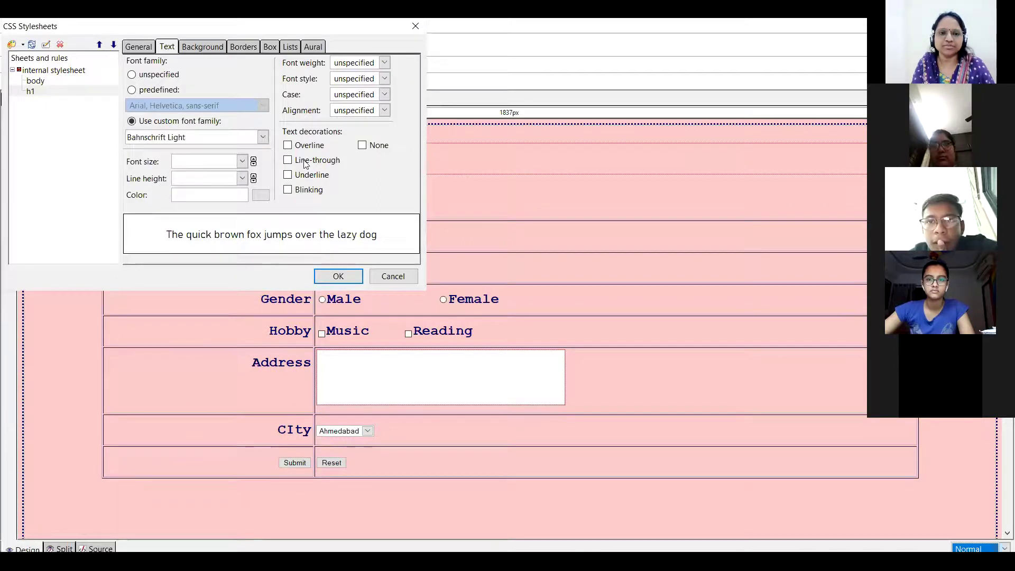
pyautogui.moveTo(80, 27); pyautogui.dragTo(236, 220)
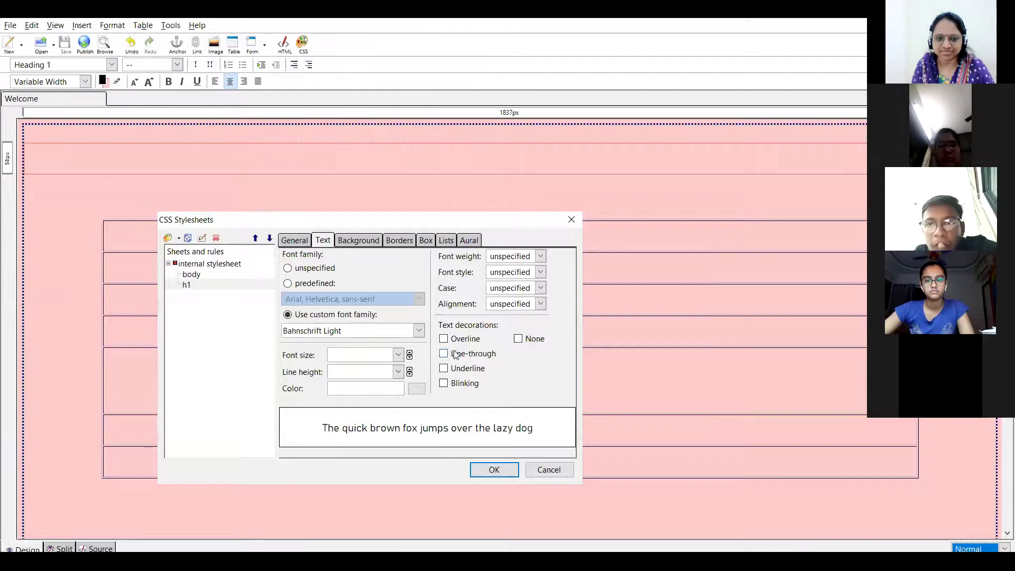
# Set the h1 rule's background color to red from the predefined colors, and apply the stylesheet changes.
pyautogui.click(357, 241)
pyautogui.click(485, 258)
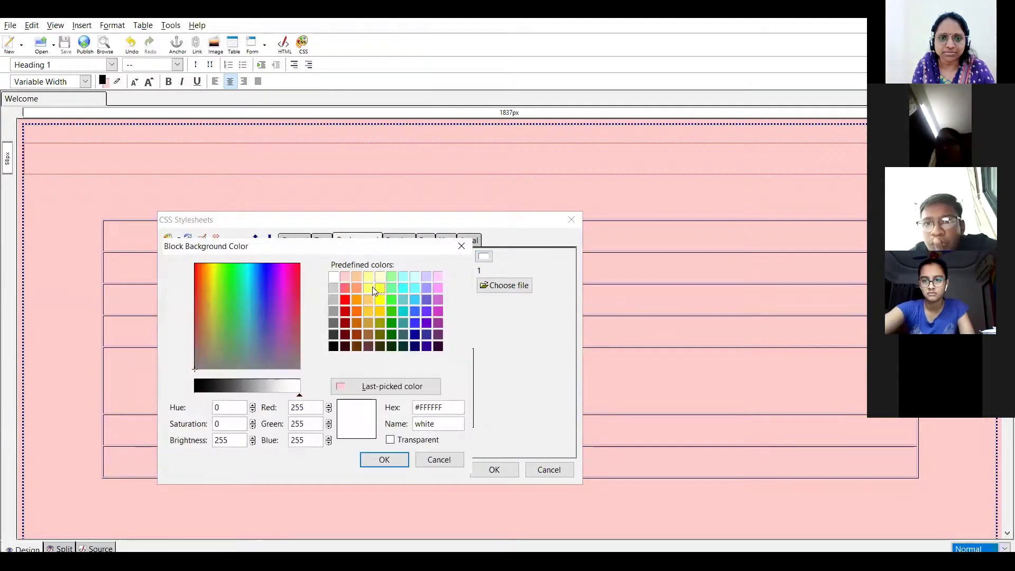
pyautogui.click(344, 299)
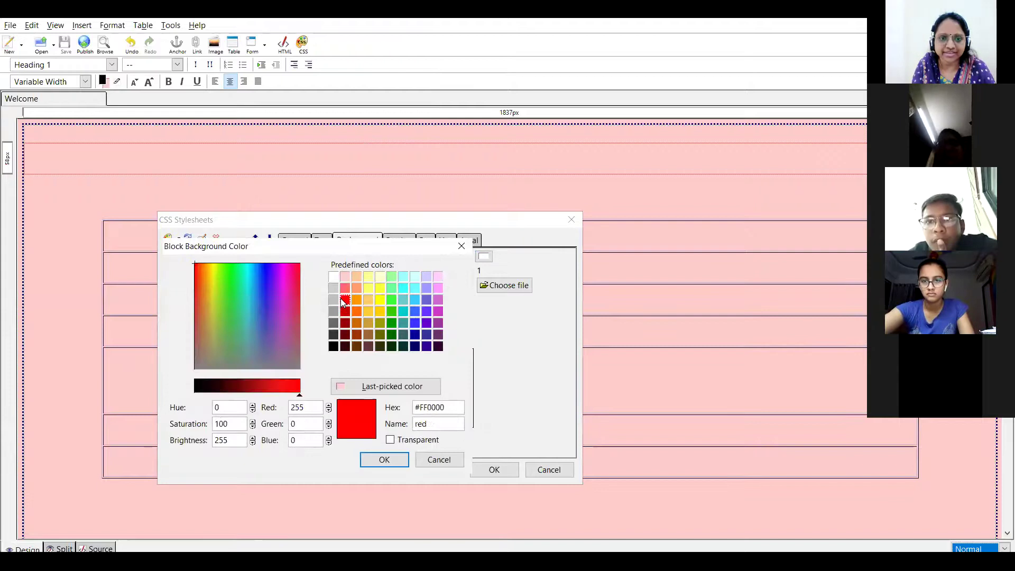
pyautogui.click(373, 460)
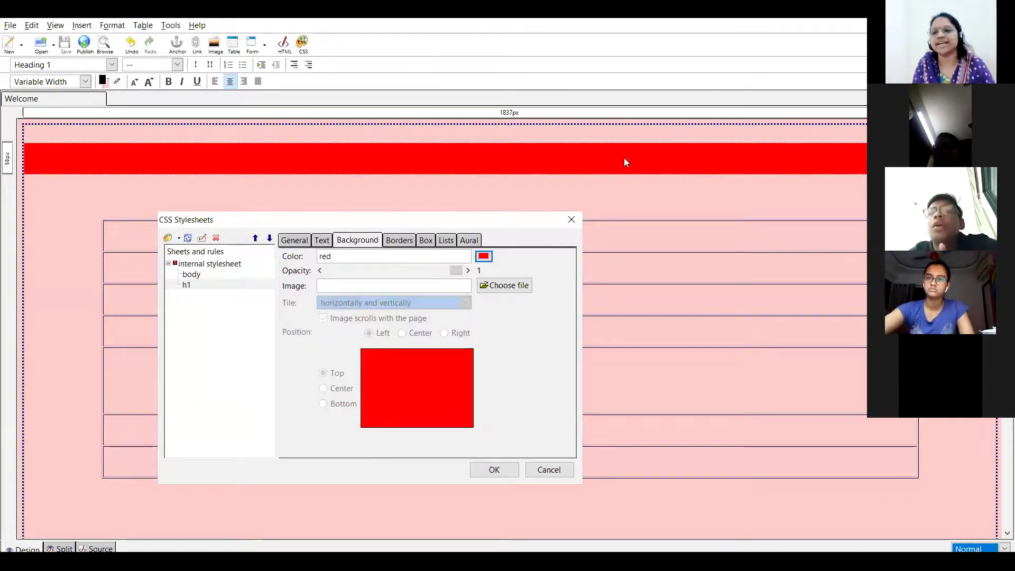
pyautogui.click(323, 242)
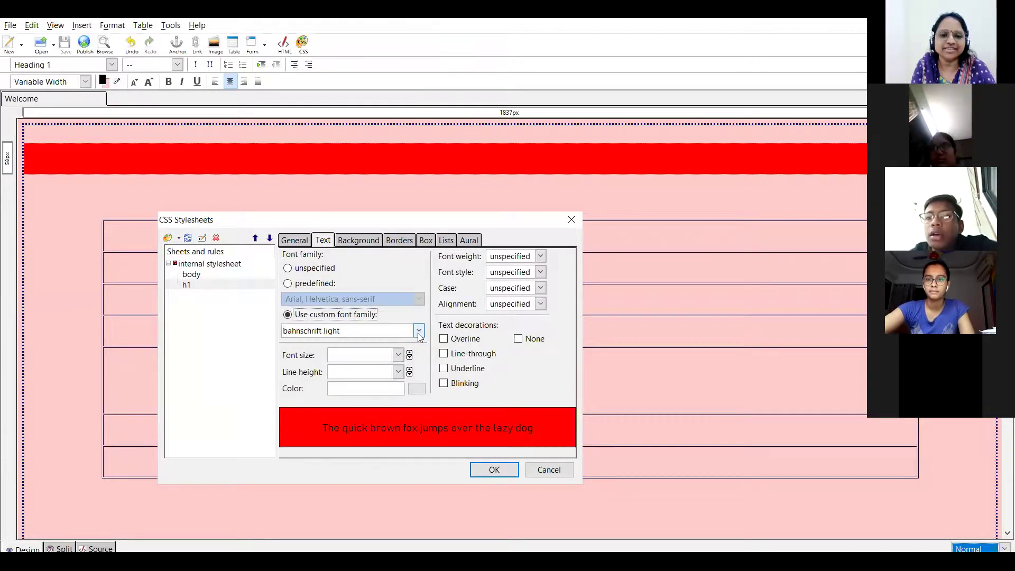
pyautogui.click(494, 470)
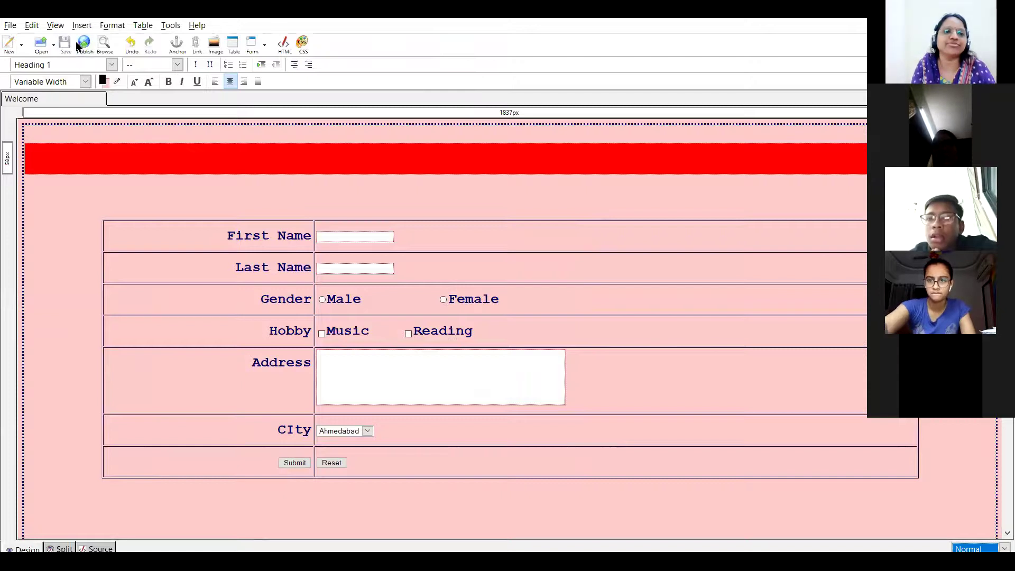
# Preview the Welcome page with its red heading background in the browser, and return to KompoZer.
pyautogui.click(106, 47)
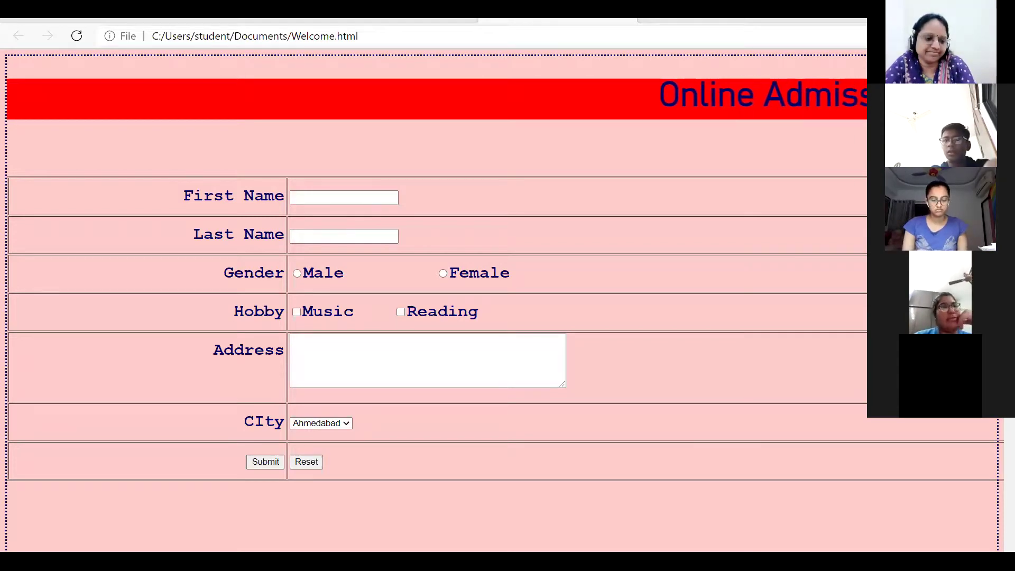
pyautogui.hotkey('alt', 'Tab')
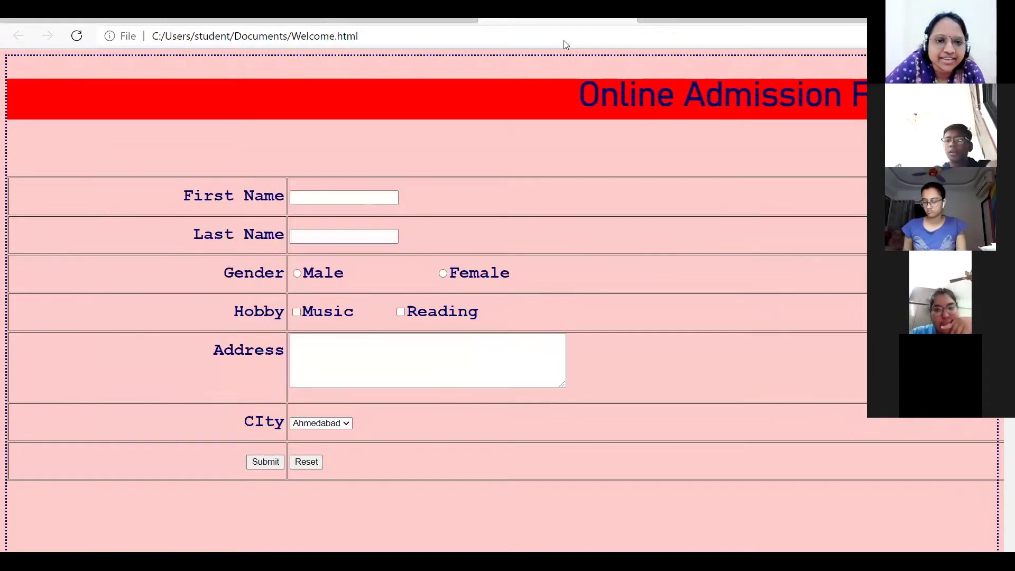
pyautogui.hotkey('alt', 'Tab')
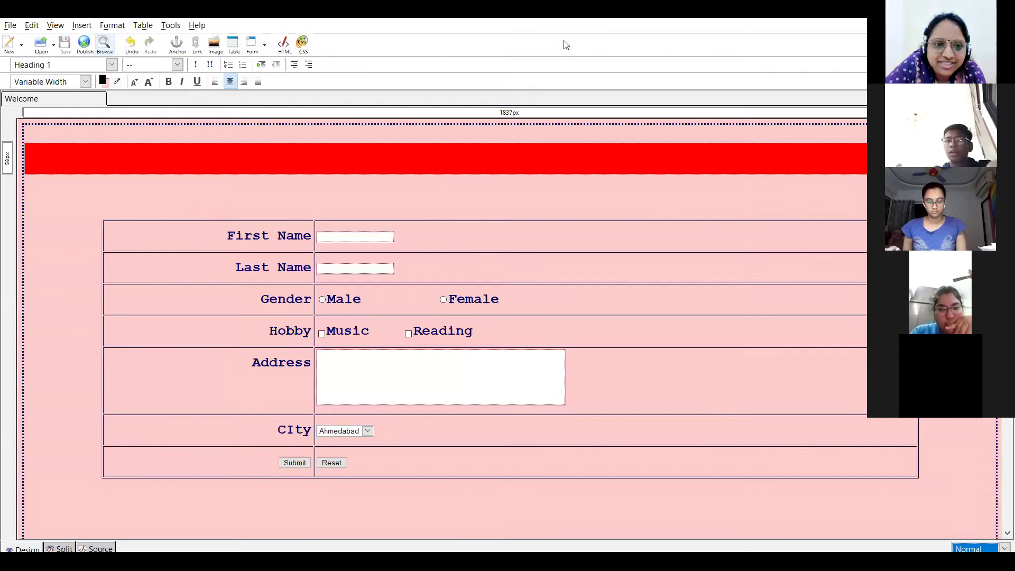
# Examine the cell and table properties of the admission form table, and close the dialog without changing anything.
pyautogui.click(330, 220)
pyautogui.doubleClick(330, 218)
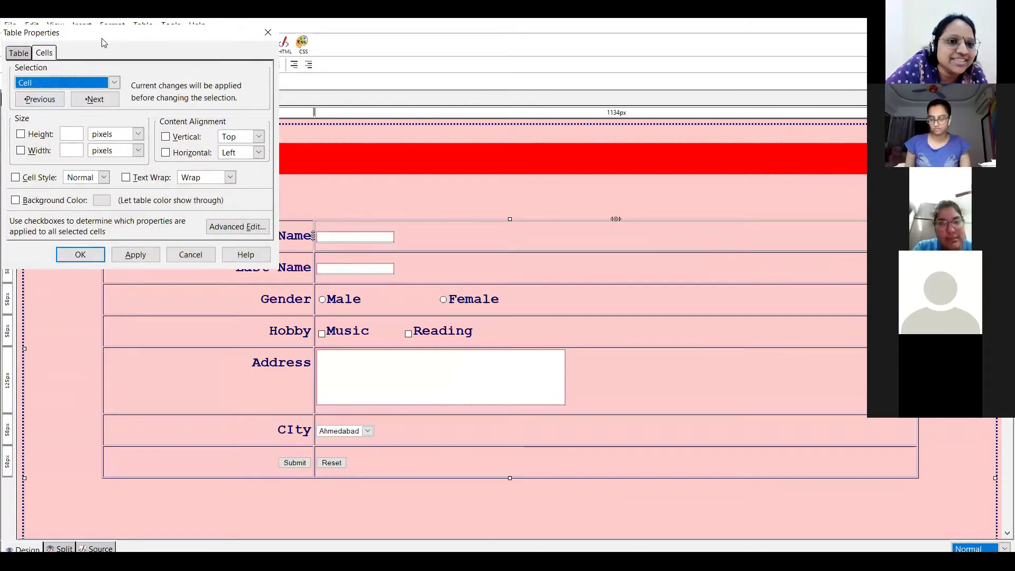
pyautogui.moveTo(100, 39); pyautogui.dragTo(132, 75)
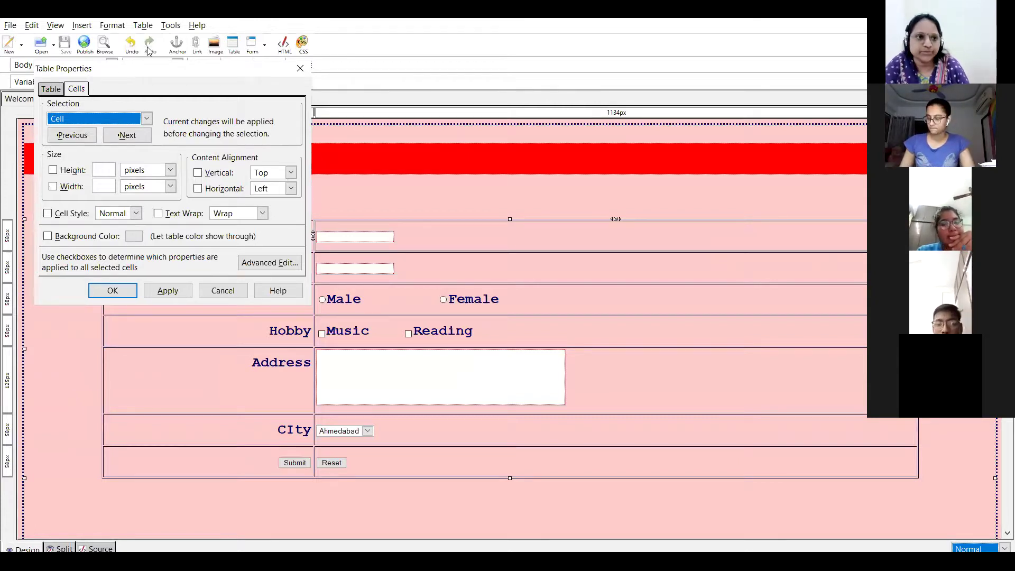
pyautogui.click(51, 89)
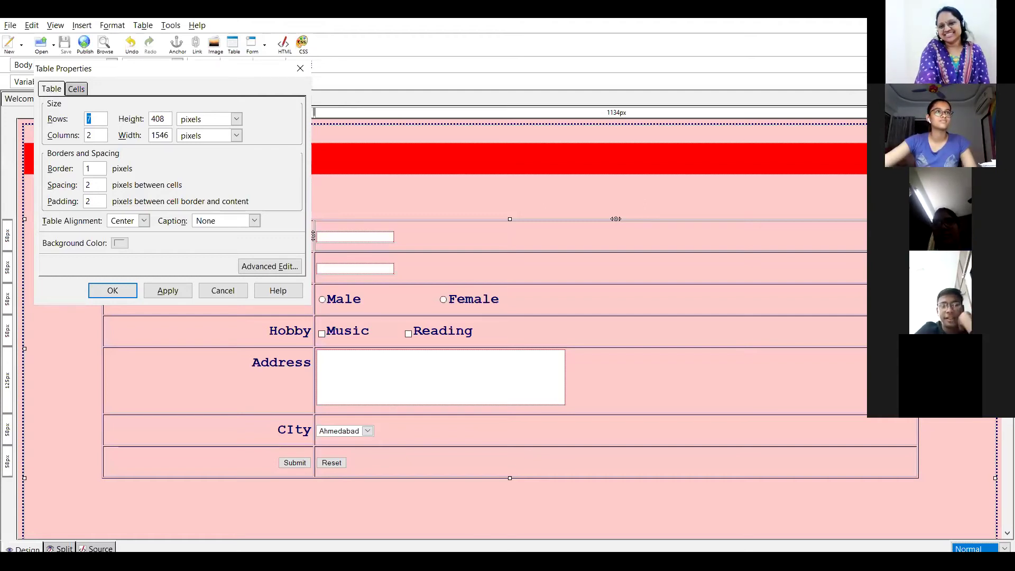
pyautogui.click(302, 67)
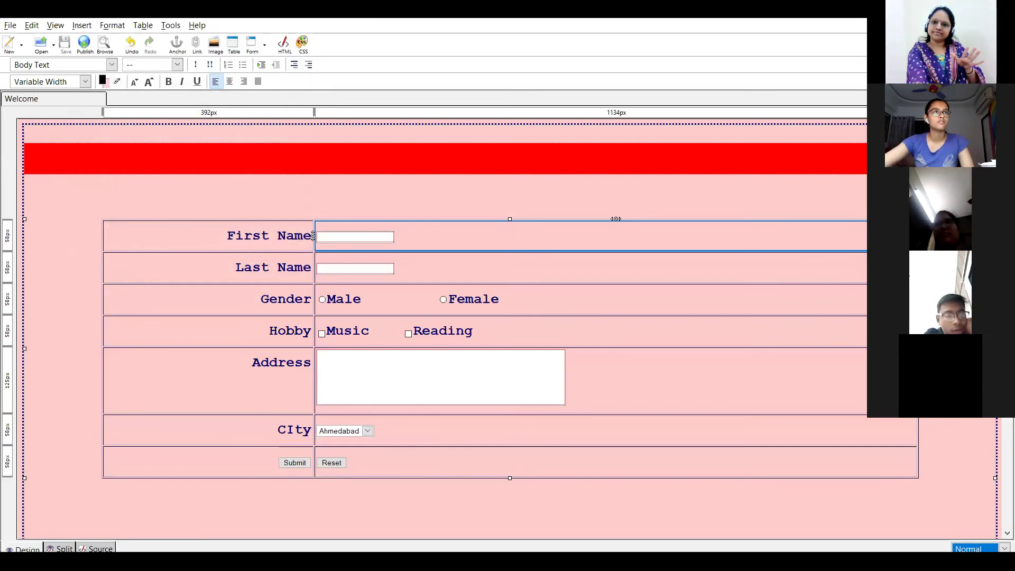
pyautogui.click(313, 235)
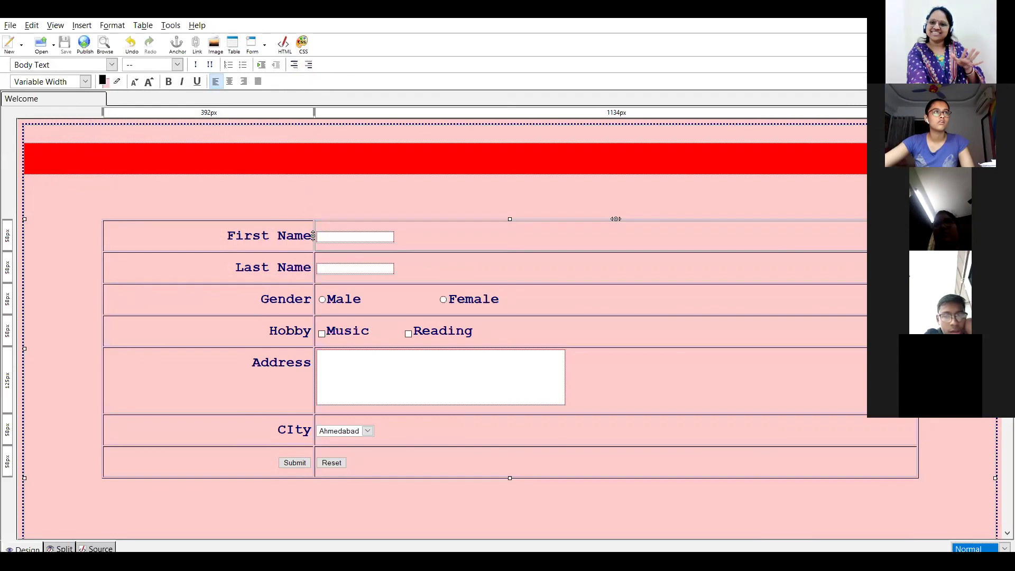